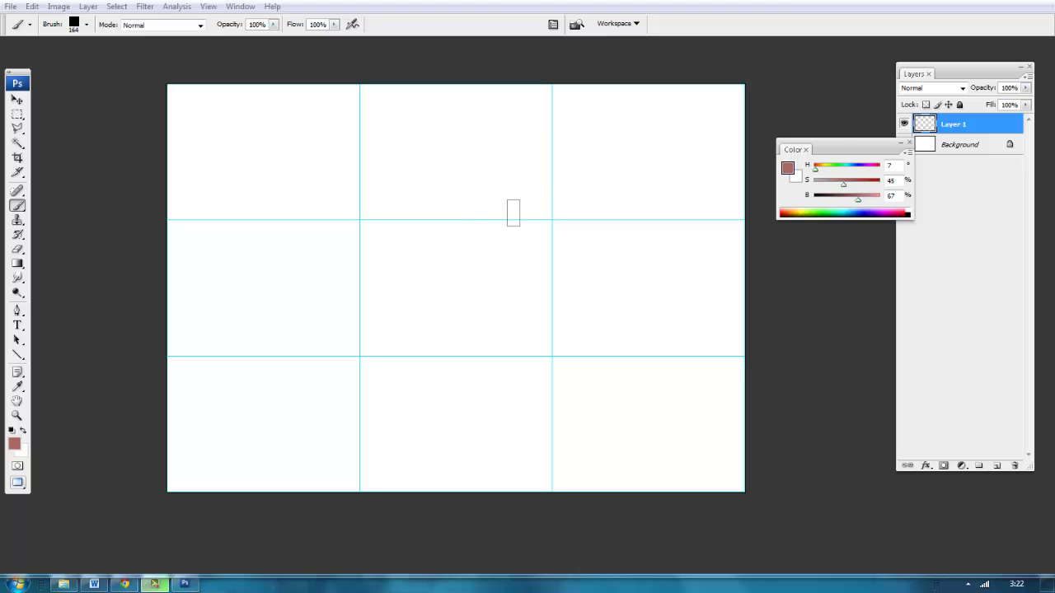
Step: Set the brush size to 19 px
right_click(560, 177)
left_click_drag(167, 356, 745, 356)
right_click(577, 236)
type("19")
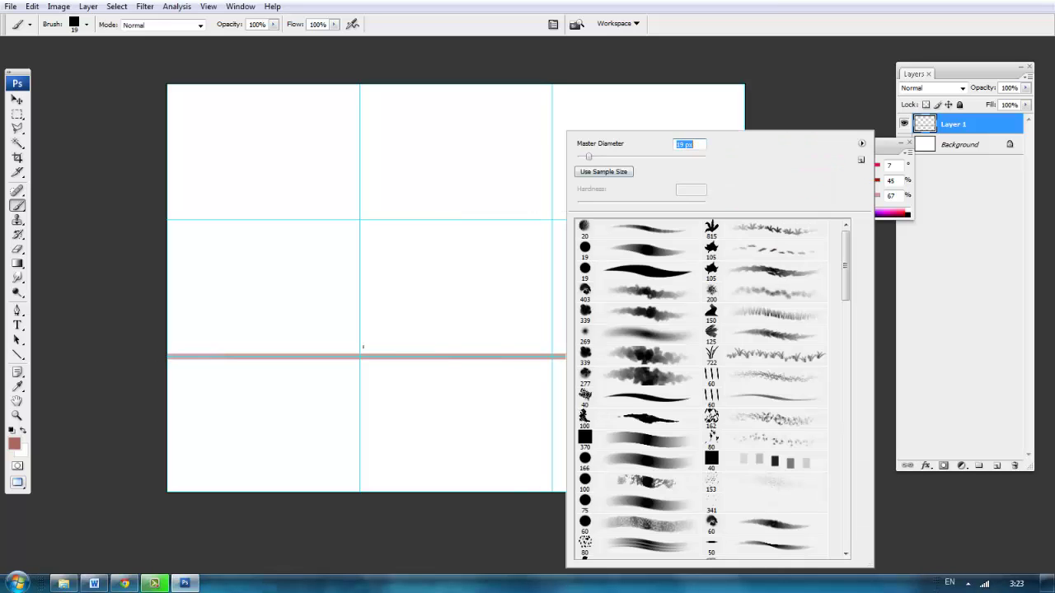
key("Return")
Step: Sketch the horizon line and the boat's side, rim and base
mouse_move(258, 336)
left_mouse_down()
mouse_move(286, 414)
mouse_move(448, 420)
left_mouse_up()
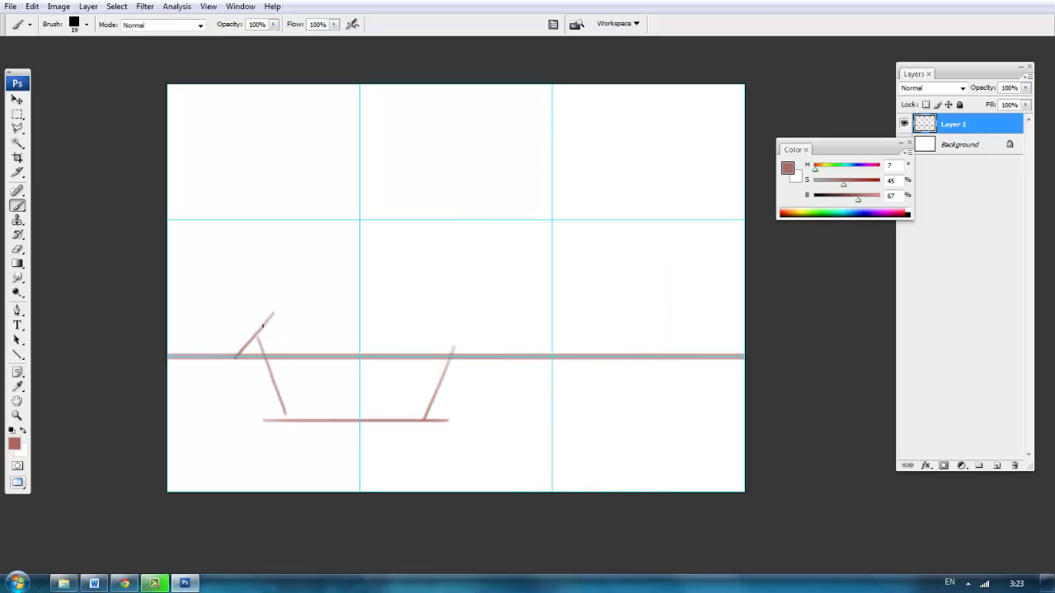
left_click_drag(372, 360, 348, 380)
left_click_drag(371, 343, 458, 346)
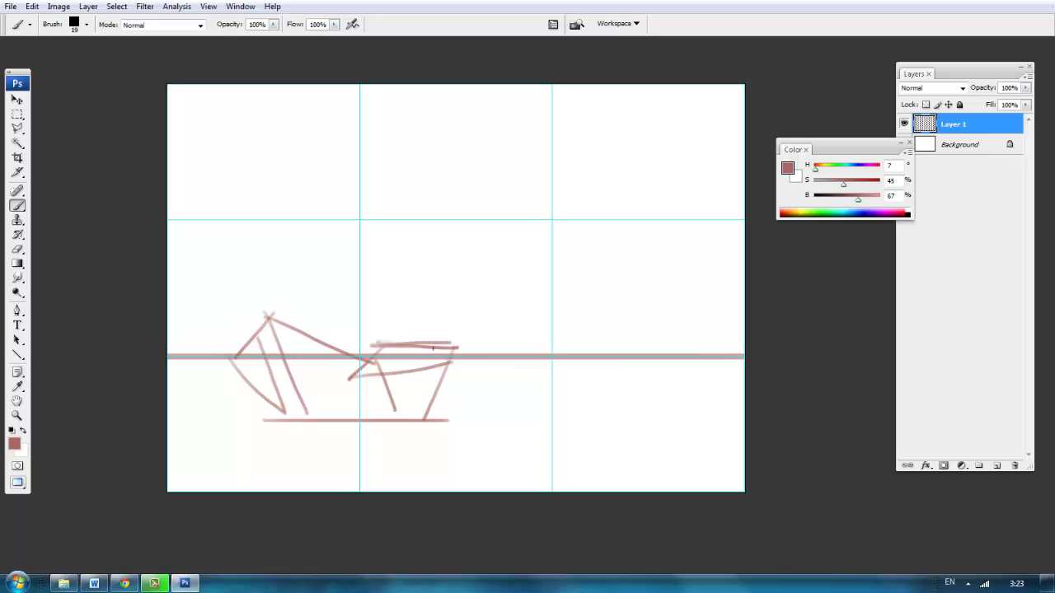
mouse_move(261, 317)
left_mouse_down()
mouse_move(308, 438)
mouse_move(398, 416)
left_mouse_up()
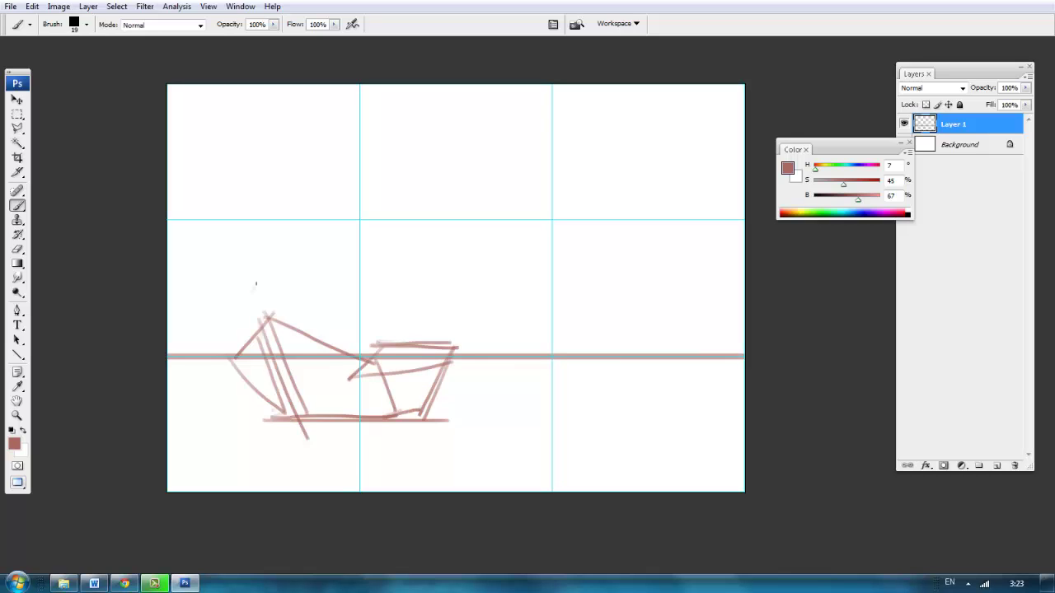
left_click_drag(267, 280, 308, 416)
Step: Sketch the cat's round head and body, undoing the first rod stroke
left_click_drag(363, 229, 407, 269)
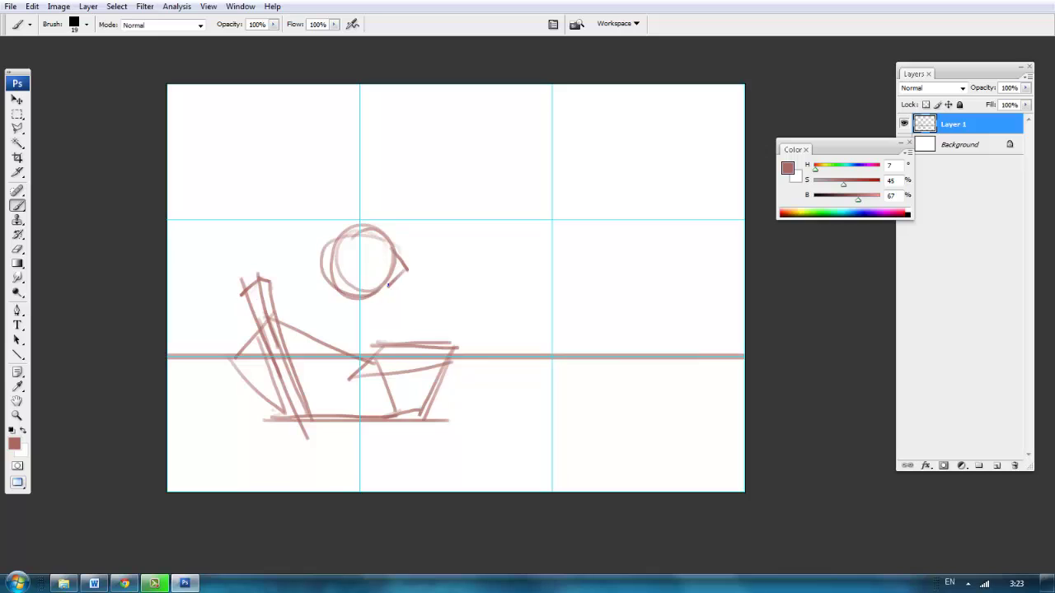
left_click_drag(360, 301, 360, 356)
mouse_move(378, 305)
left_mouse_down()
mouse_move(396, 359)
mouse_move(516, 274)
mouse_move(596, 437)
left_mouse_up()
key("ctrl+z")
Step: Draw the fishing line with a ripple under the bobber, and the pointed hat brim
left_click_drag(504, 261, 647, 417)
left_click_drag(583, 416, 677, 415)
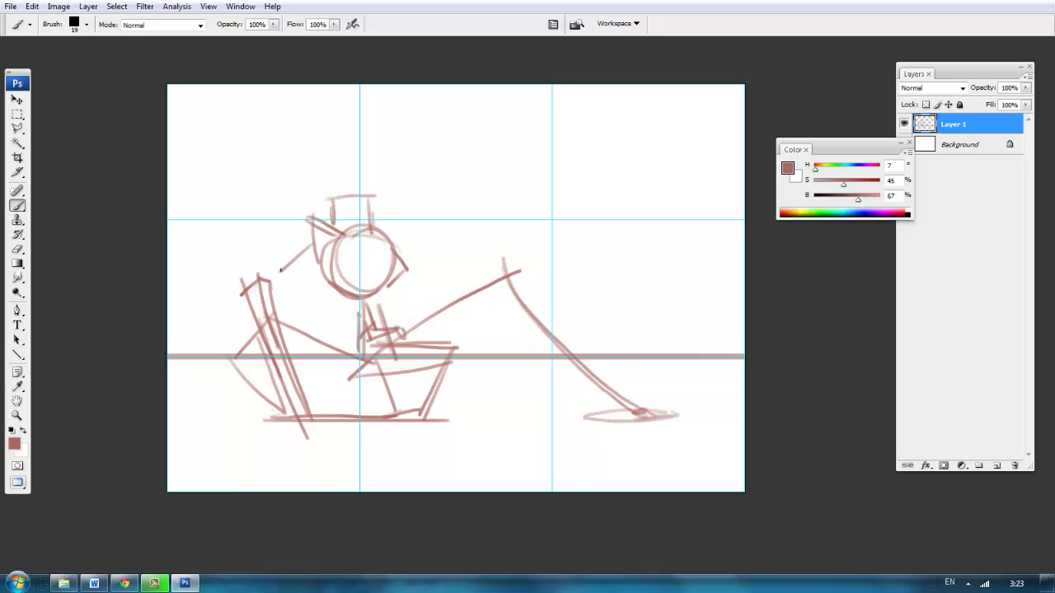
left_click_drag(286, 278, 443, 240)
mouse_move(435, 239)
left_mouse_down()
mouse_move(372, 234)
mouse_move(370, 264)
left_mouse_up()
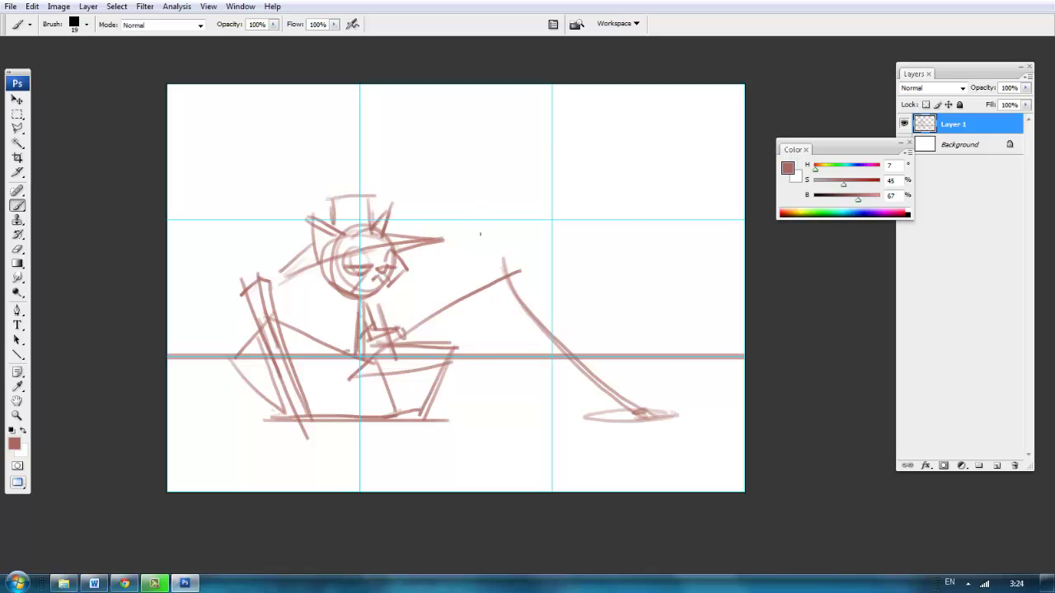
Step: Sketch the clouds and motion streaks, then add a new layer beneath the sketch
left_click_drag(491, 239, 611, 234)
left_click_drag(284, 323, 648, 319)
left_click_drag(445, 312, 614, 302)
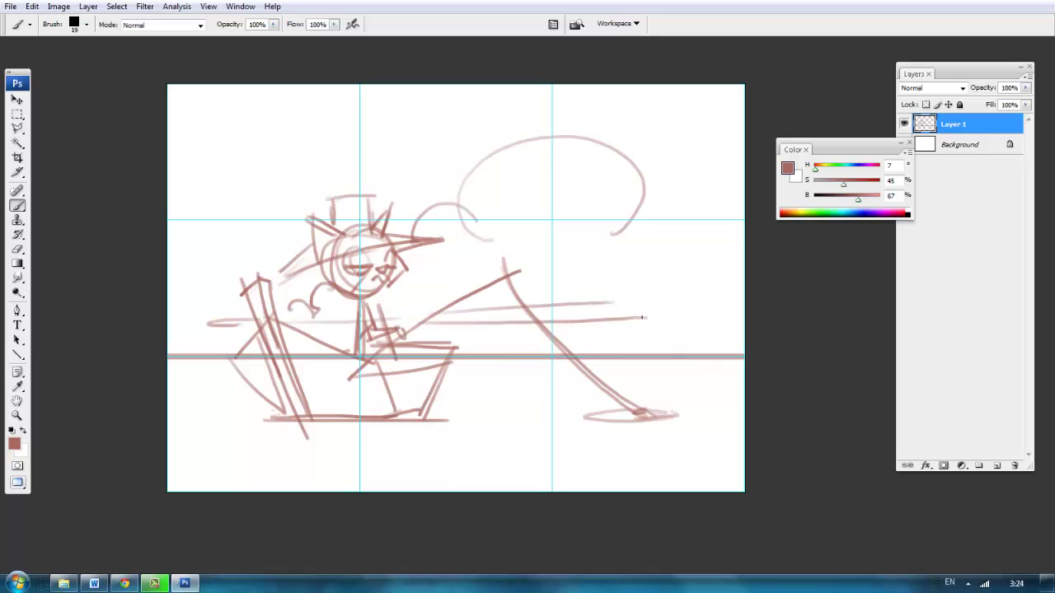
mouse_move(616, 241)
left_mouse_down()
mouse_move(668, 310)
mouse_move(743, 262)
left_mouse_up()
left_click_drag(613, 333, 708, 328)
mouse_move(657, 336)
left_mouse_down()
mouse_move(499, 339)
mouse_move(700, 334)
left_mouse_up()
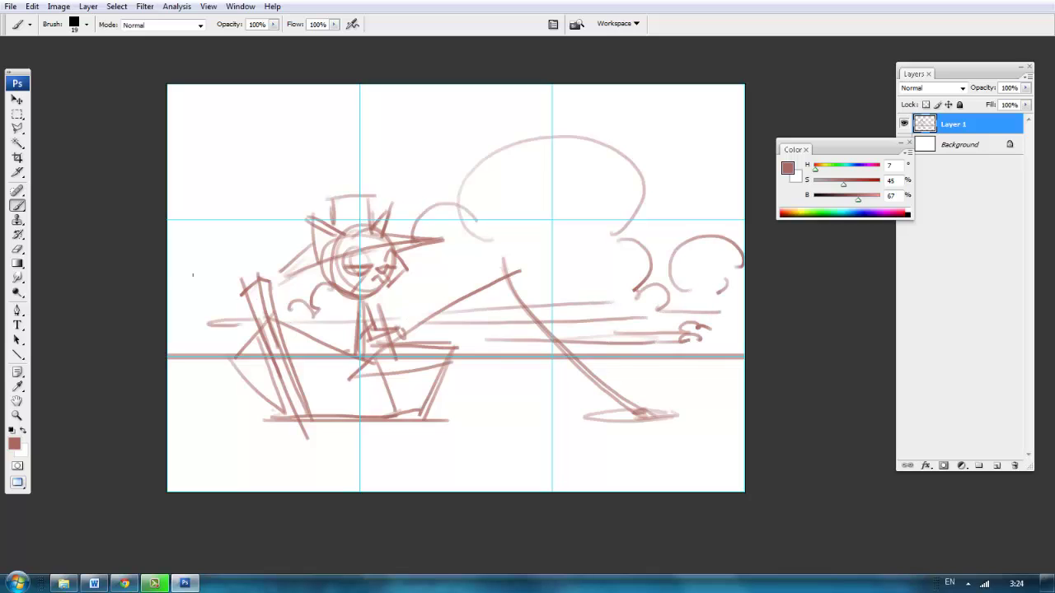
mouse_move(486, 221)
left_mouse_down()
mouse_move(644, 177)
mouse_move(671, 278)
left_mouse_up()
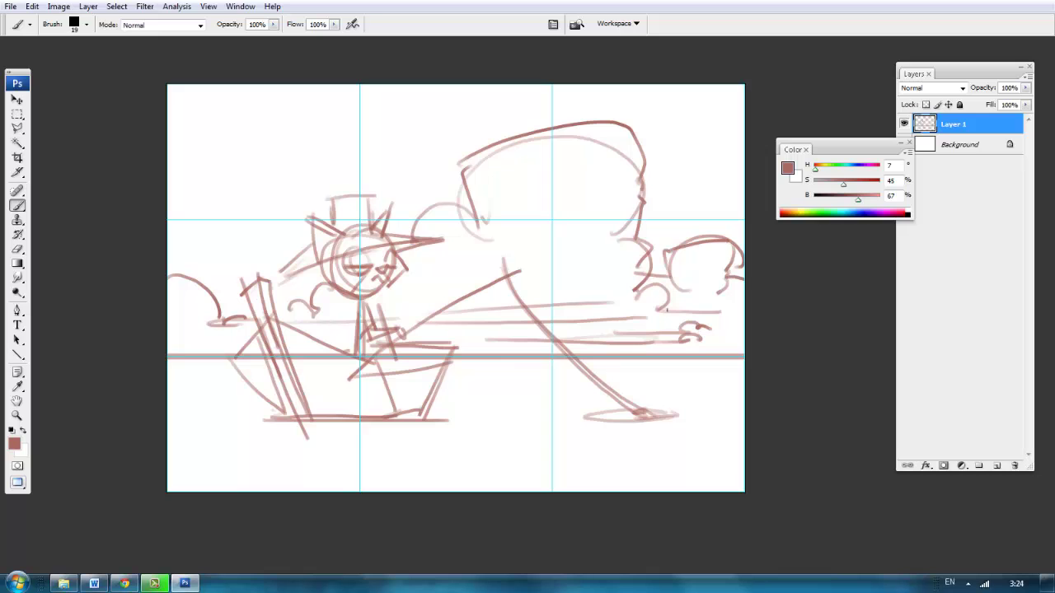
left_click(997, 466, "ctrl")
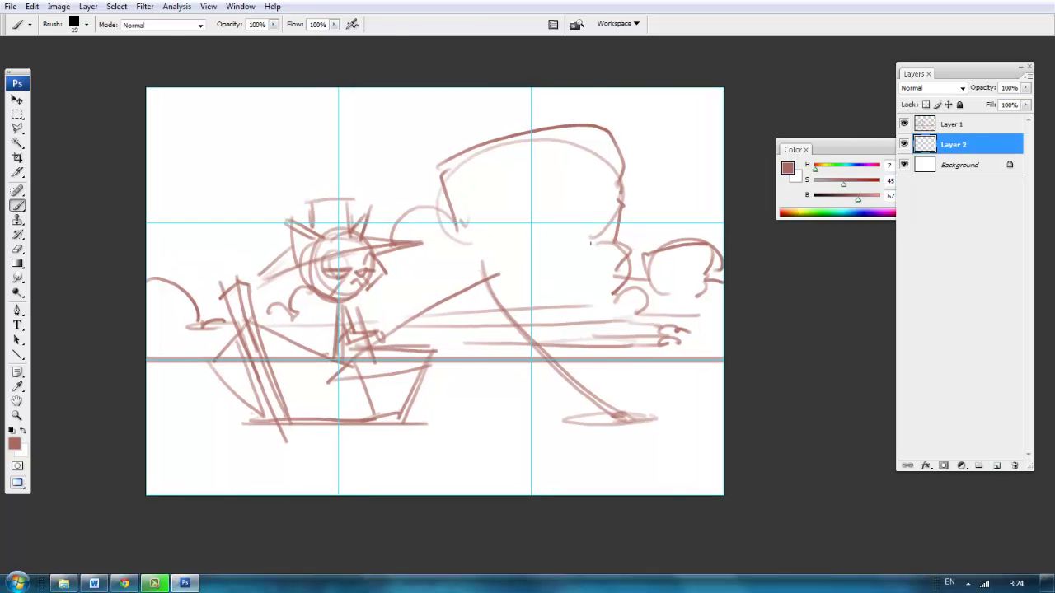
Step: Fill Layer 2 sky blue, blend the sketch layer into it, and add Layer 3
key("g")
left_click(848, 168)
left_click_drag(843, 182, 867, 197)
left_click(684, 190)
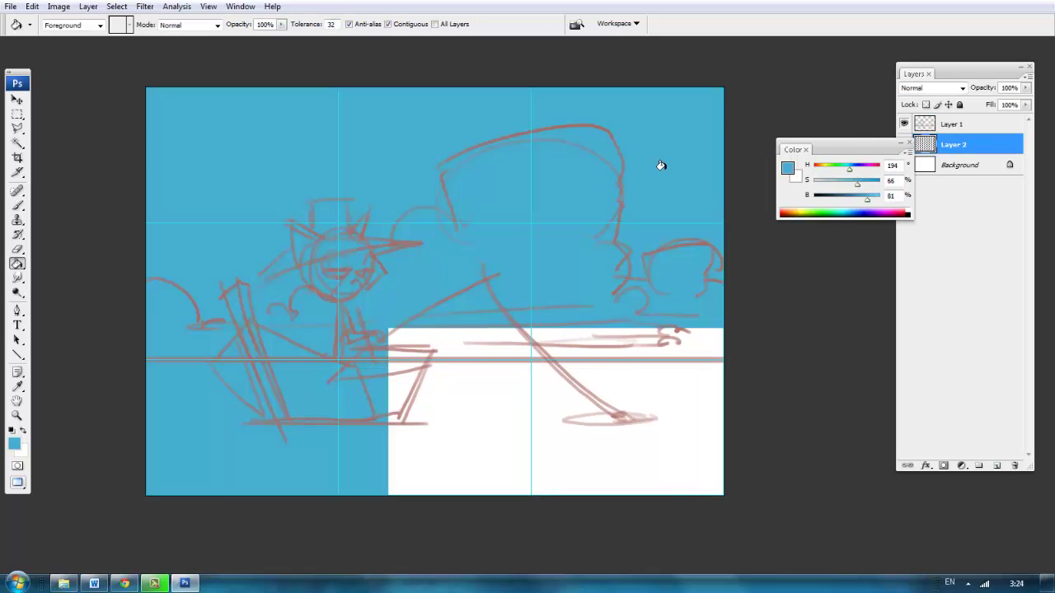
left_click(937, 87)
left_click(911, 142)
left_click(996, 466)
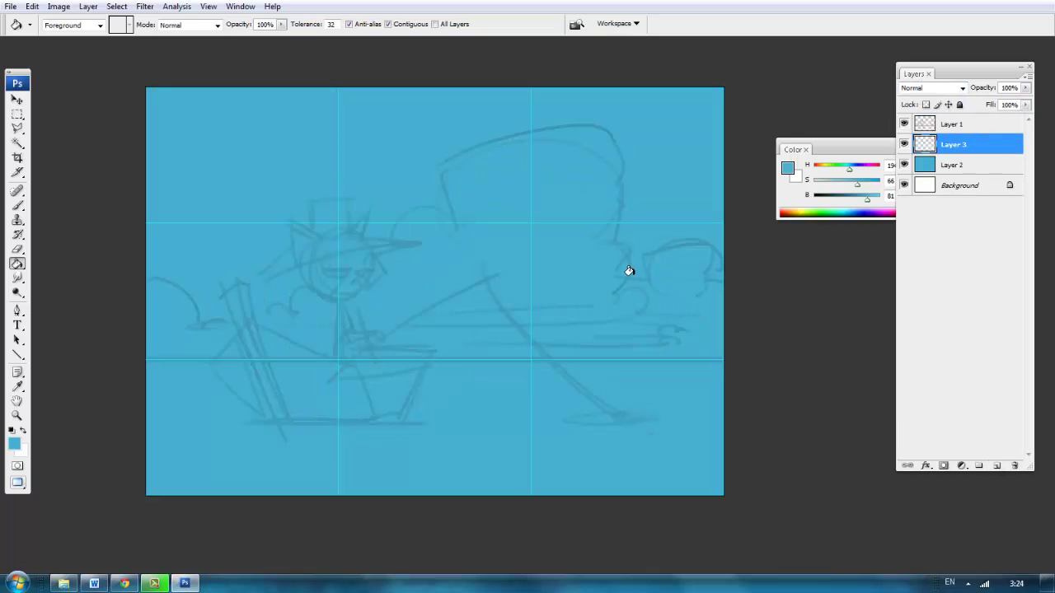
Step: With a large brush, paint a near-white cloud with grey shadow on its right
key("b")
right_click(552, 213)
left_click(627, 437)
mouse_move(857, 183)
left_mouse_down()
mouse_move(821, 182)
mouse_move(873, 197)
left_mouse_up()
left_click_drag(494, 180, 515, 164)
left_click_drag(581, 174, 527, 222)
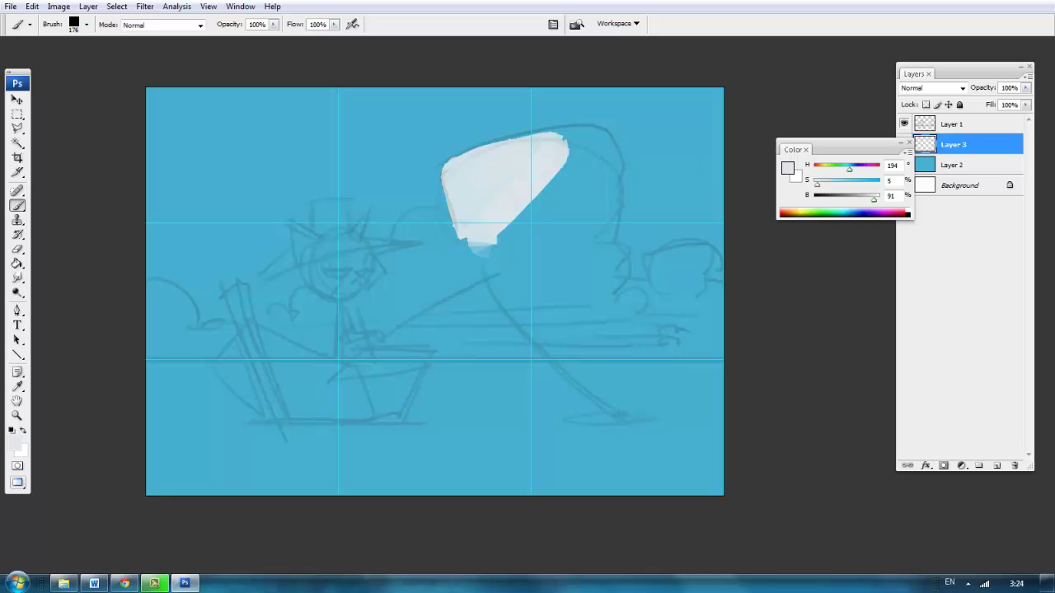
left_click_drag(873, 198, 859, 198)
left_click_drag(507, 243, 581, 164)
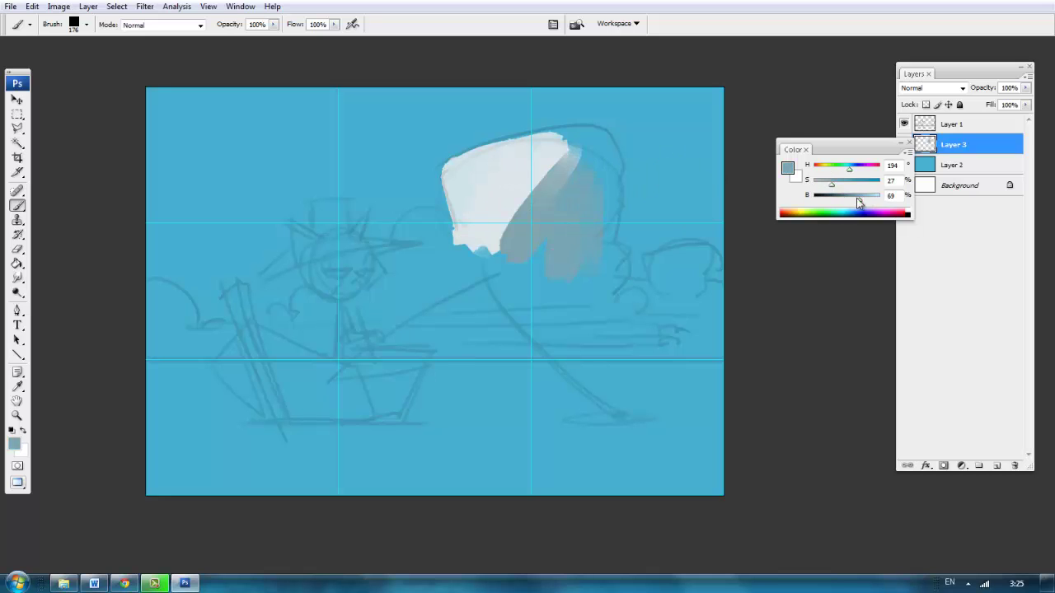
left_click_drag(861, 198, 871, 198)
mouse_move(577, 297)
left_mouse_down()
mouse_move(586, 165)
mouse_move(433, 239)
mouse_move(395, 272)
mouse_move(404, 306)
mouse_move(609, 347)
mouse_move(696, 272)
left_mouse_up()
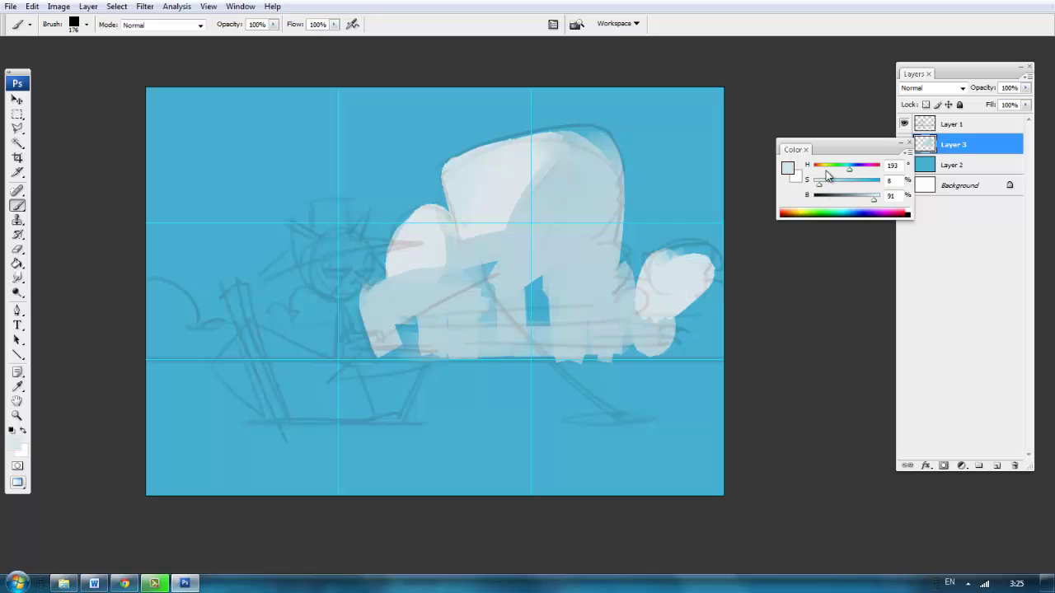
Step: Add peach and pink warmth to the tall cloud and blue-grey rounded puffs
left_click_drag(849, 165, 818, 165)
left_click_drag(469, 160, 478, 219)
left_click_drag(861, 200, 878, 198)
left_click_drag(454, 156, 502, 239)
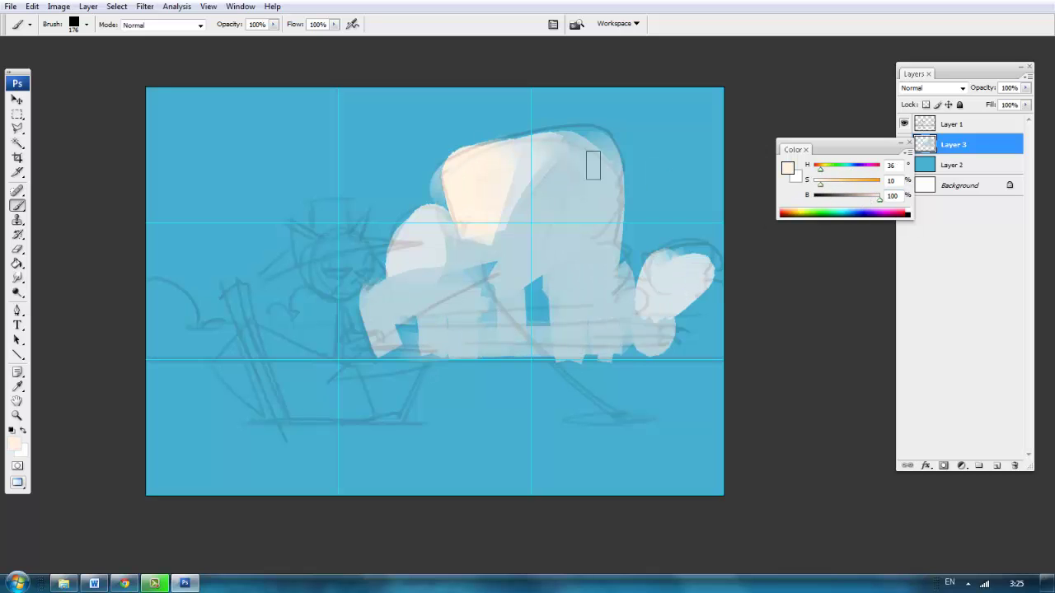
left_click(783, 211)
left_click_drag(511, 202, 426, 261)
left_click(408, 301, "alt")
left_click_drag(405, 306, 431, 271)
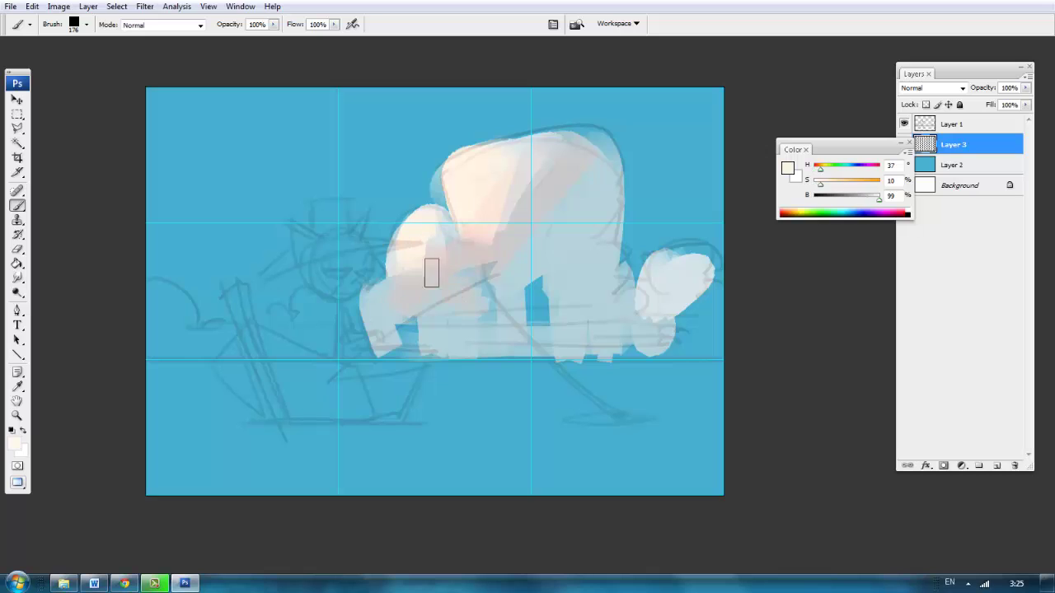
left_click(431, 272, "alt")
mouse_move(354, 305)
left_mouse_down()
mouse_move(288, 330)
mouse_move(170, 349)
mouse_move(684, 313)
left_mouse_up()
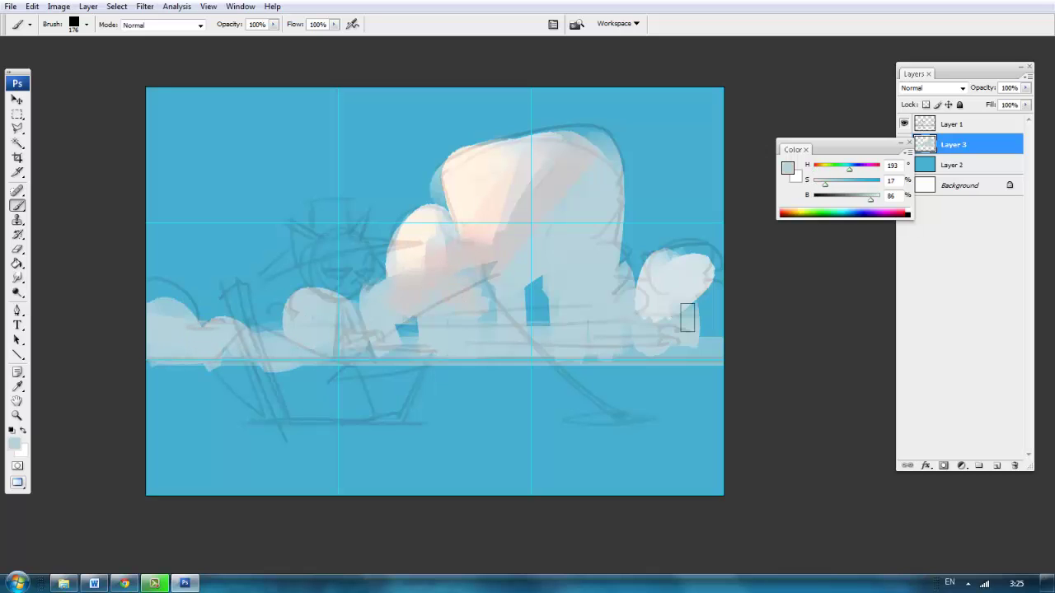
Step: Paint low clouds, a light horizon band and dark shadow under the right clouds
left_click_drag(871, 196, 849, 195)
left_click_drag(684, 314, 700, 346)
left_click_drag(825, 180, 857, 180)
left_click_drag(849, 195, 858, 199)
left_click_drag(610, 330, 714, 321)
left_click(572, 332, "alt")
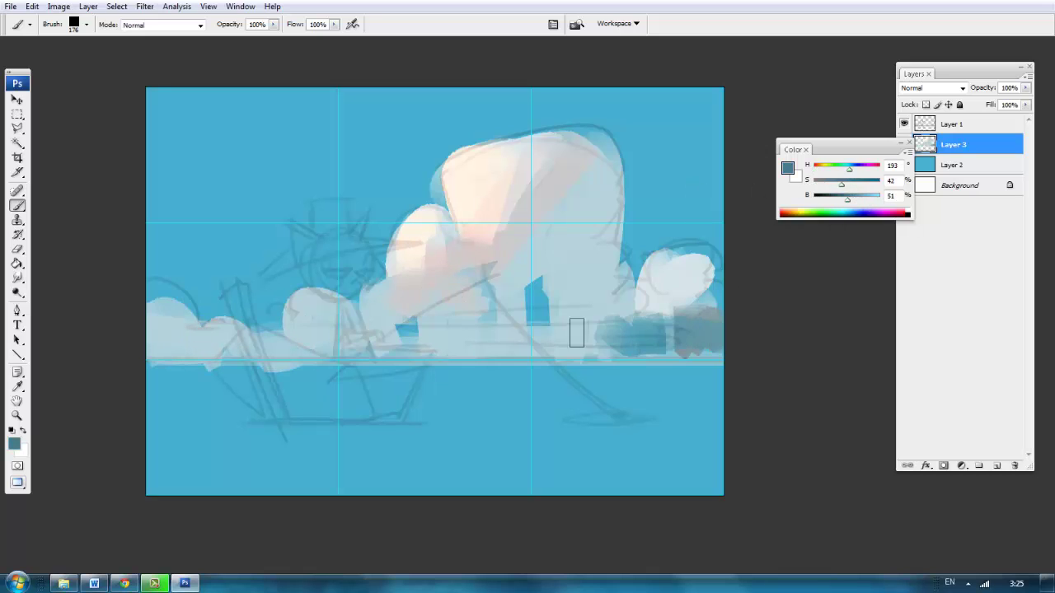
mouse_move(572, 338)
left_mouse_down()
mouse_move(706, 318)
mouse_move(590, 333)
left_mouse_up()
Step: Reduce the brush size to 156
right_click(590, 333)
left_click(585, 296)
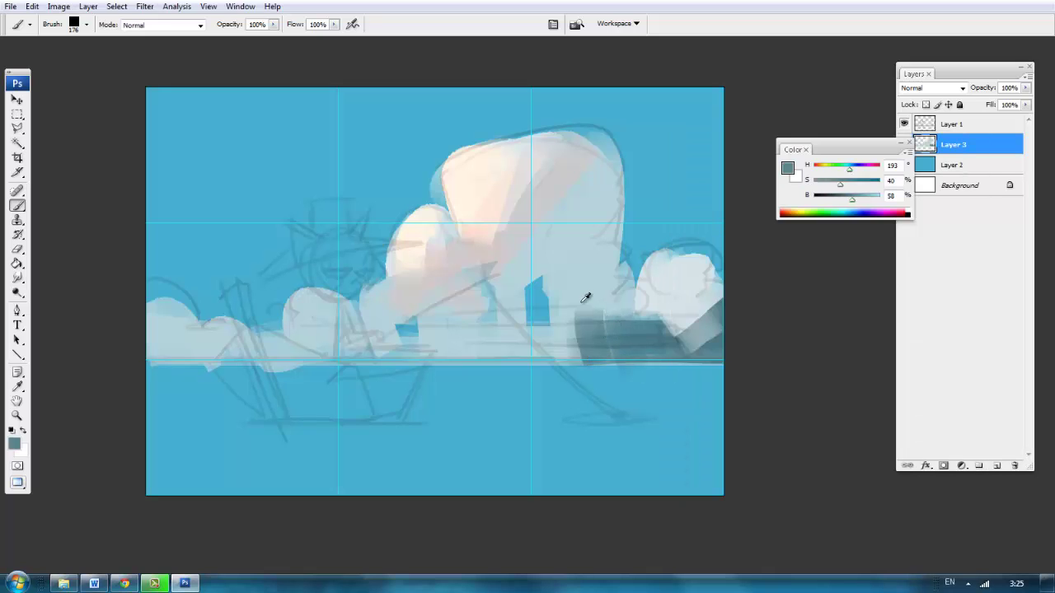
right_click(566, 291)
left_click_drag(681, 159, 672, 158)
key("Return")
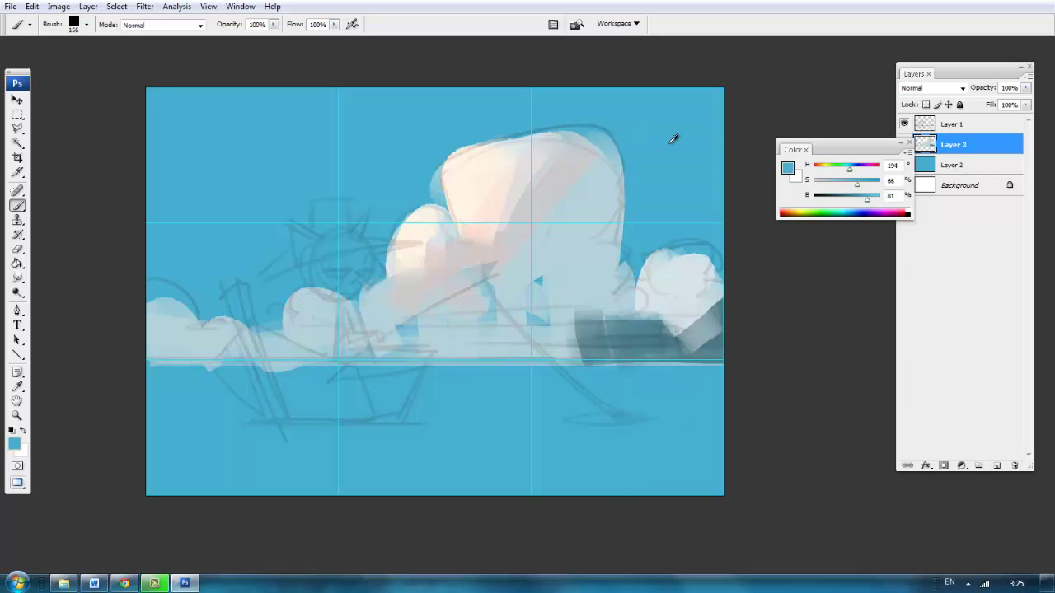
Step: Paint a teal sea band along the horizon with blue below it
left_click_drag(146, 373, 723, 373)
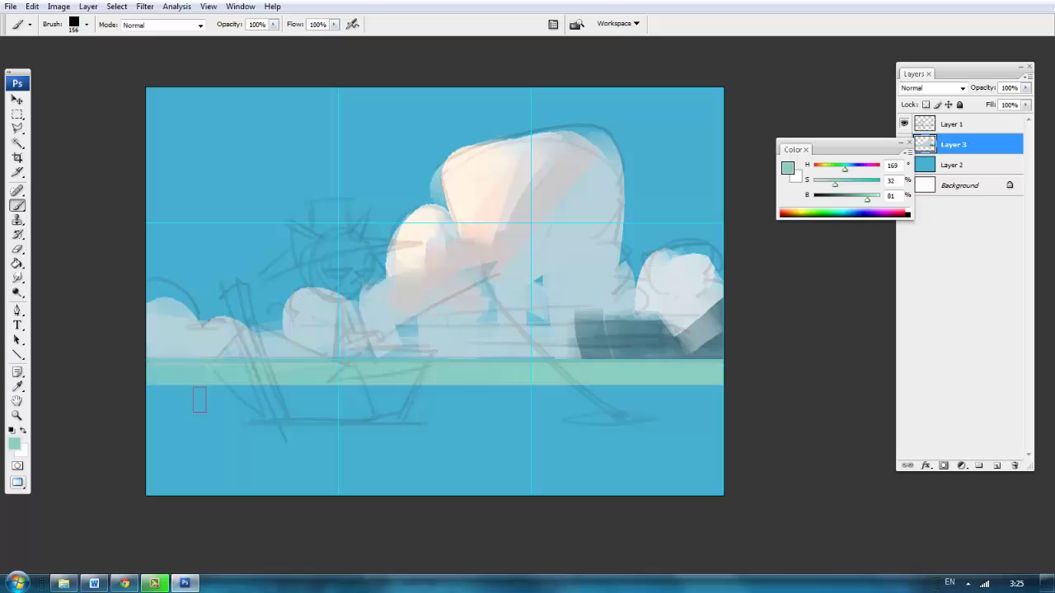
left_click_drag(198, 401, 730, 397)
left_click_drag(136, 394, 723, 394)
left_click(657, 269, "alt")
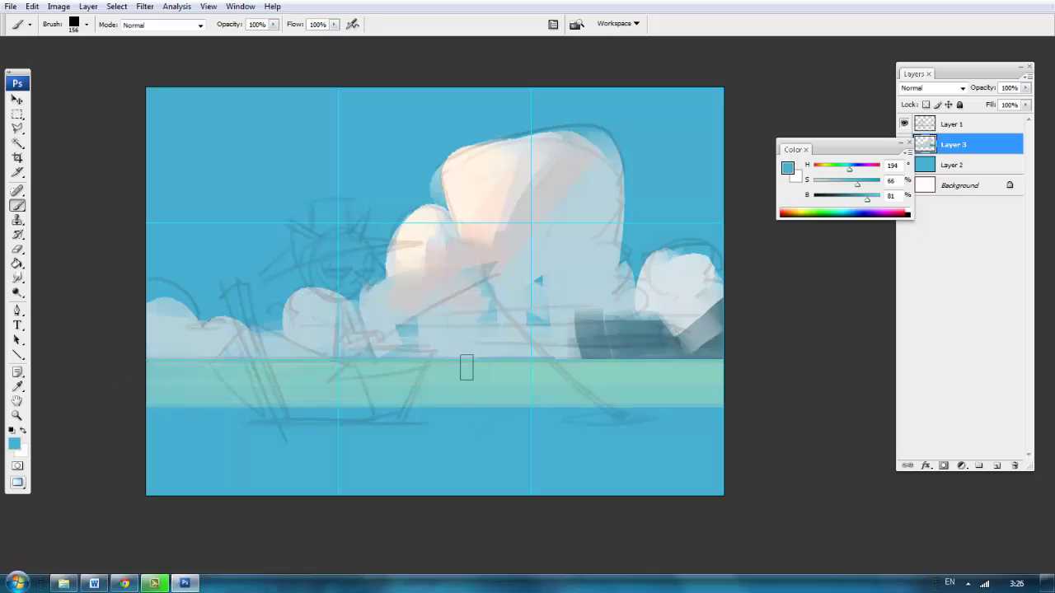
mouse_move(857, 183)
left_mouse_down()
mouse_move(833, 183)
mouse_move(846, 198)
left_mouse_up()
Step: On a new layer, paint the dark boat hull with an 86 px brush
left_click(996, 466)
right_click(350, 132)
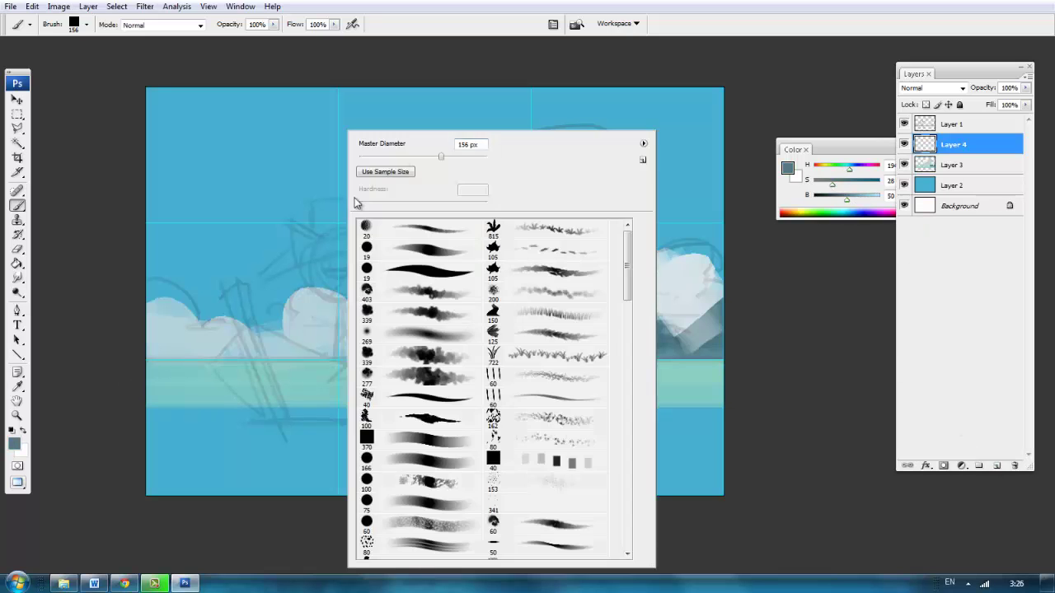
left_click_drag(450, 148, 429, 149)
mouse_move(262, 334)
left_mouse_down()
mouse_move(280, 360)
mouse_move(346, 396)
mouse_move(289, 416)
mouse_move(396, 387)
mouse_move(357, 398)
left_mouse_up()
Step: Paint cream highlights on the boat rim and left side
left_click_drag(847, 198, 879, 198)
left_click_drag(831, 183, 827, 183)
left_click_drag(370, 363, 424, 359)
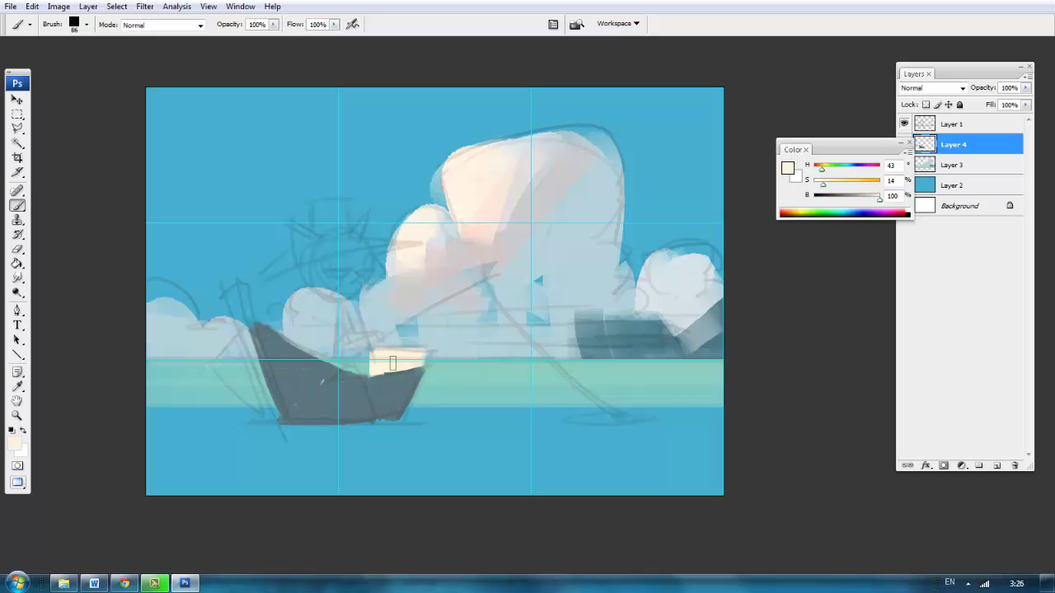
left_click_drag(218, 355, 276, 420)
Step: Repaint the hull with lighter, less saturated grey-blue strokes
left_click(593, 208, "alt")
left_click_drag(859, 198, 866, 198)
left_click_drag(262, 328, 375, 429)
left_click(593, 273, "alt")
left_click_drag(264, 334, 309, 420)
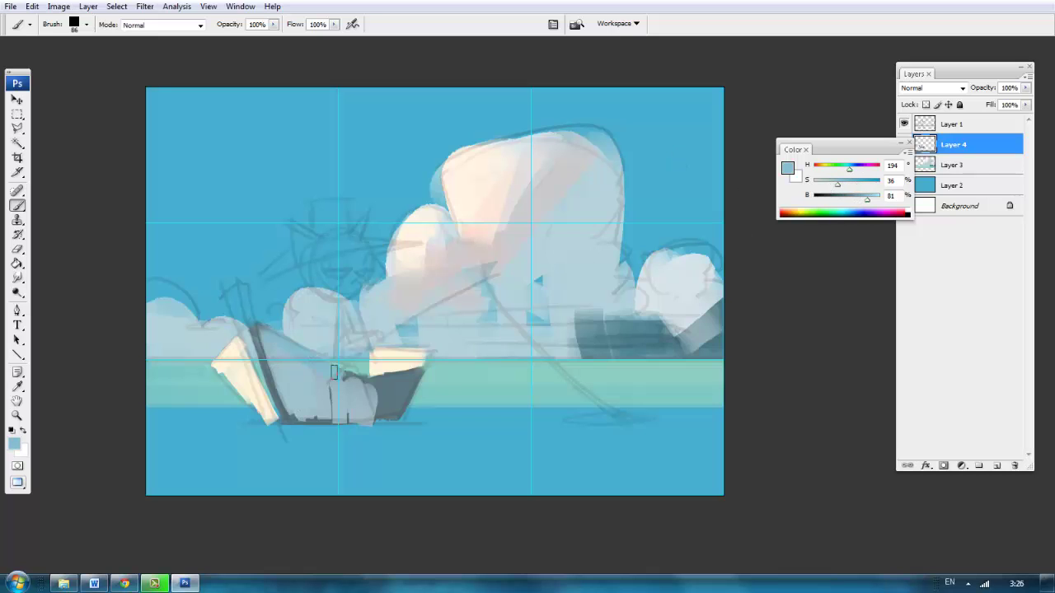
left_click_drag(334, 372, 413, 391)
left_click_drag(370, 362, 420, 412)
left_click_drag(296, 416, 396, 420)
left_click(364, 388, "alt")
Step: With a 46 px brush, paint a cream stroke along the mast and extend the highlight
right_click(449, 161)
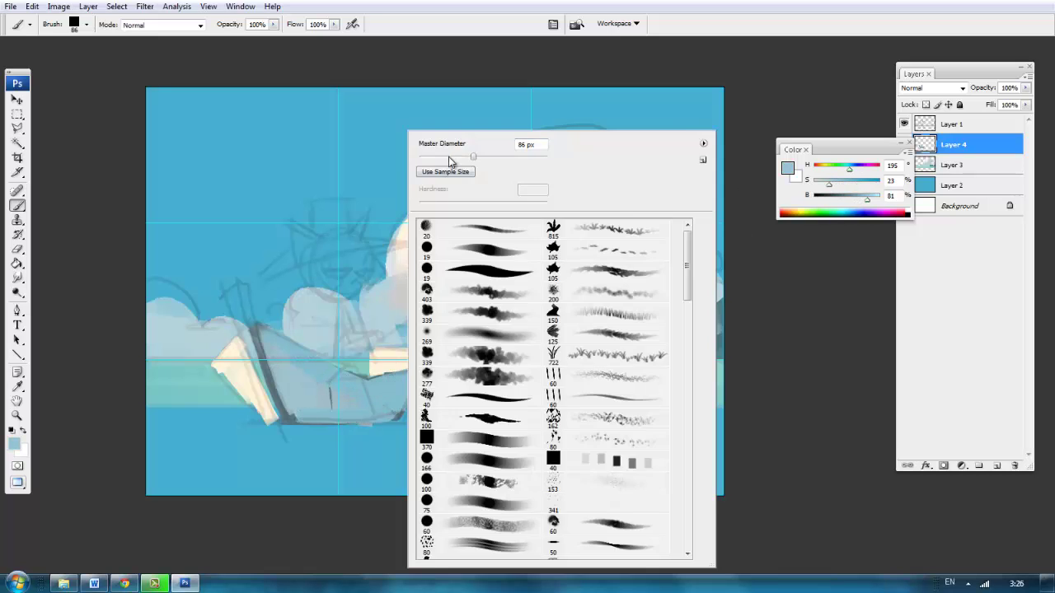
left_click(450, 157)
left_click_drag(867, 199, 858, 201)
right_click(445, 157)
left_click_drag(495, 163, 507, 163)
left_click(387, 362, "alt")
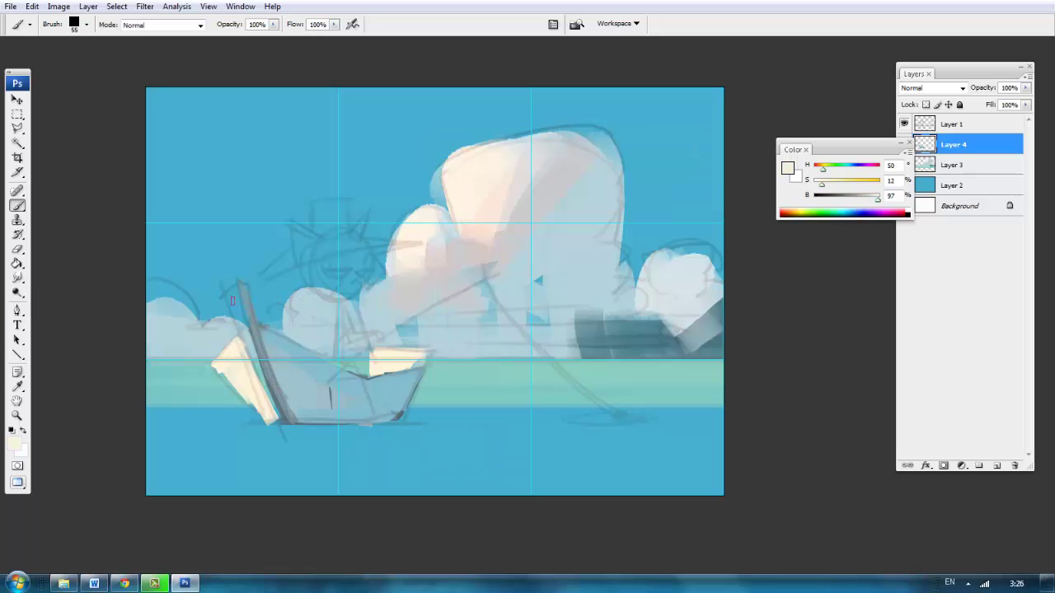
left_click_drag(238, 286, 276, 416)
Step: Paint the cat's head as a dark navy arc above the boat
left_click(840, 196)
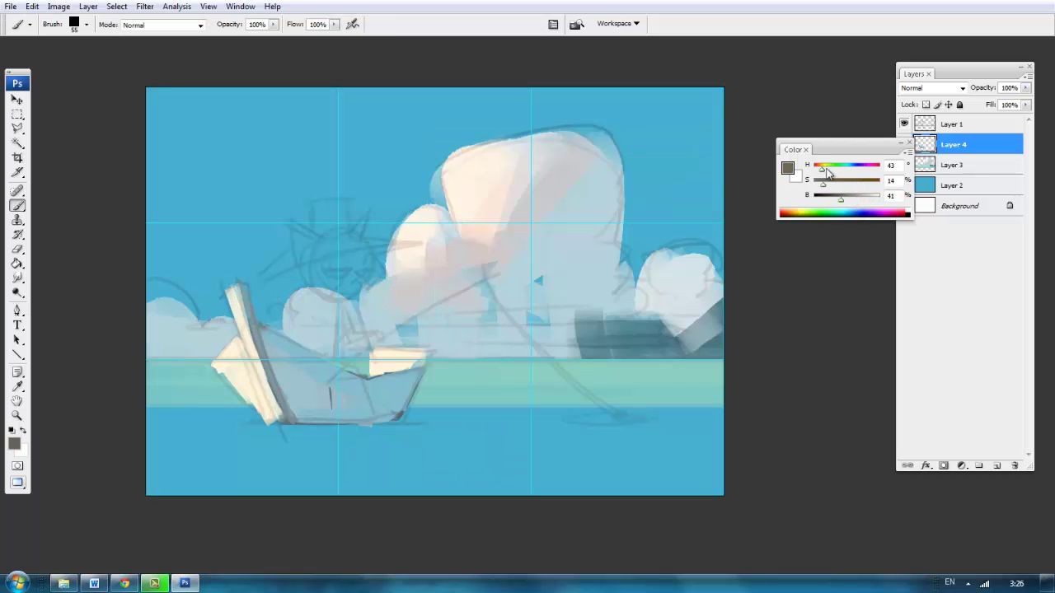
left_click(313, 372, "alt")
left_click(319, 267, "alt")
mouse_move(319, 267)
left_mouse_down()
mouse_move(383, 270)
mouse_move(317, 281)
mouse_move(360, 251)
left_mouse_up()
left_click(853, 168)
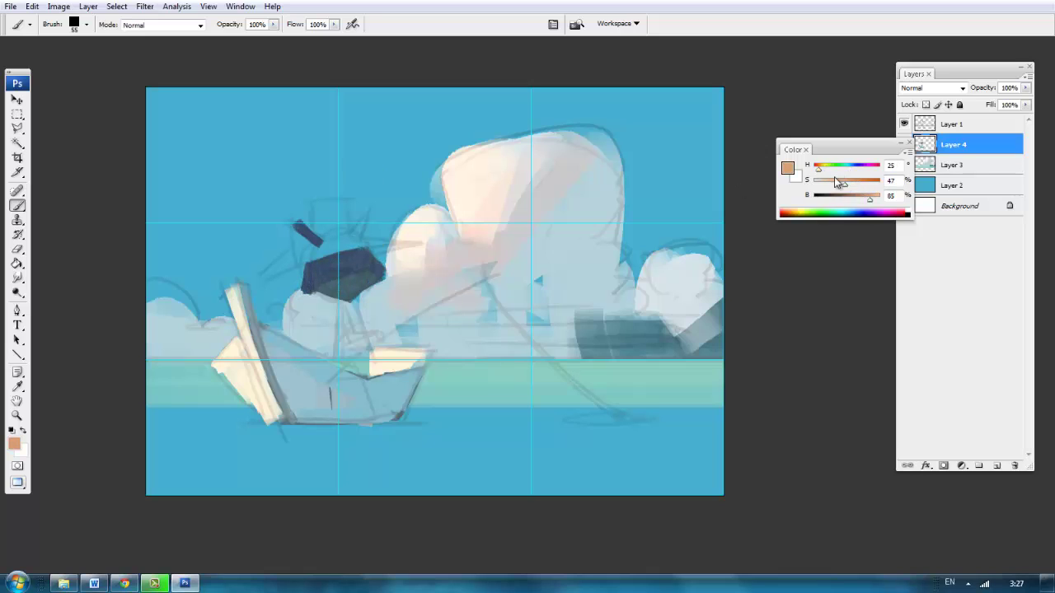
Step: Paint the orange straw hat brim with brown strokes, then set a 28 px brush
left_click_drag(835, 179, 848, 183)
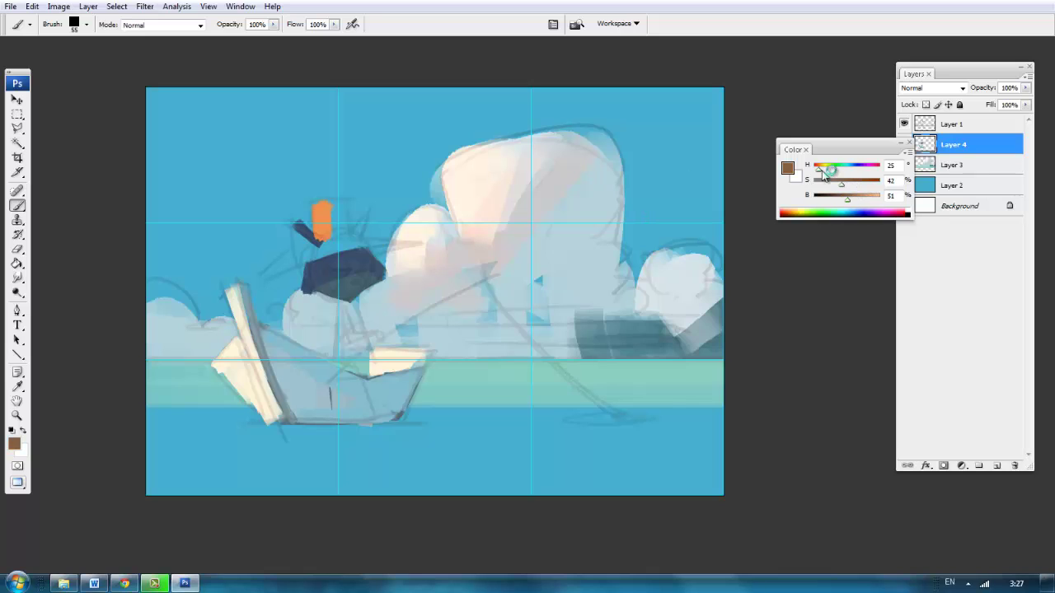
left_click(321, 215, "alt")
mouse_move(259, 274)
left_mouse_down()
mouse_move(301, 247)
mouse_move(412, 241)
left_mouse_up()
left_click(342, 218, "alt")
left_click(308, 253, "alt")
left_click(280, 268, "alt")
left_click(362, 242, "alt")
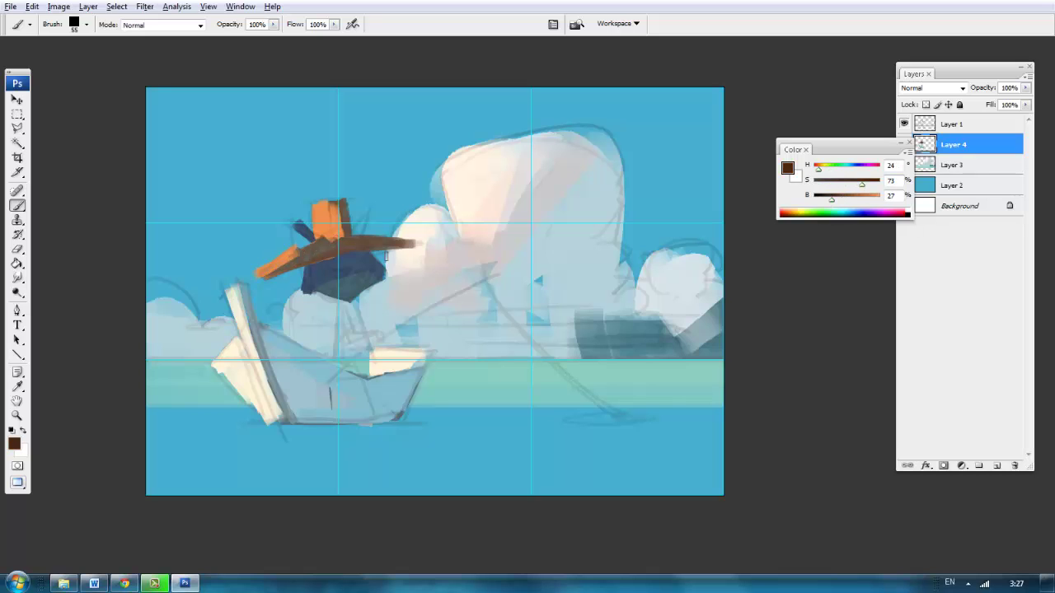
right_click(498, 169)
left_click_drag(500, 156, 491, 156)
left_click(354, 244, "alt")
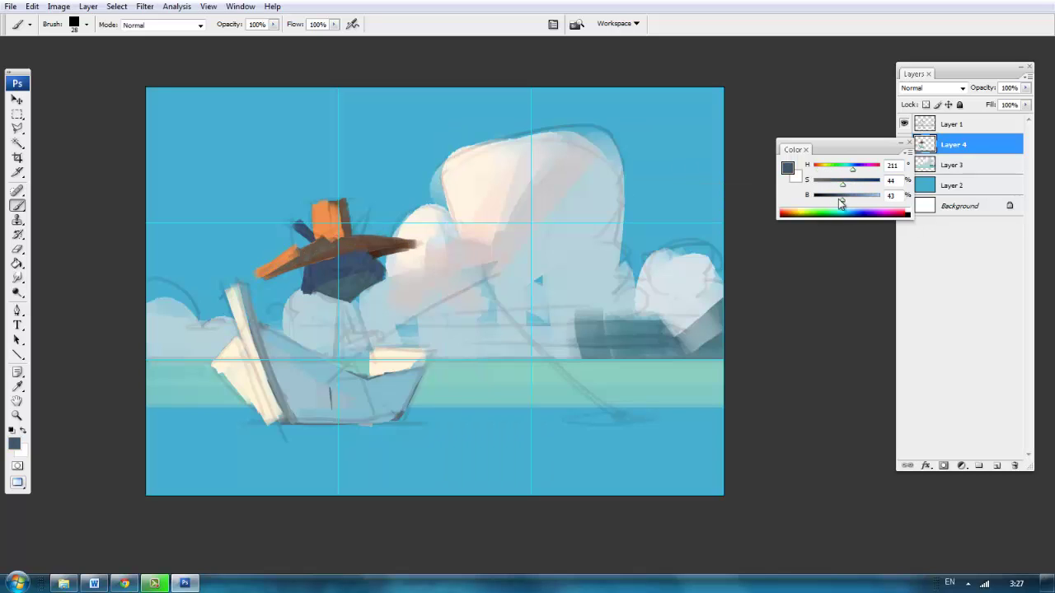
Step: Paint the cat's dark navy head and long body into the boat with a 57 px brush
left_click_drag(841, 201, 831, 200)
left_click_drag(346, 276, 329, 289)
right_click(412, 264)
left_click_drag(464, 157, 478, 156)
mouse_move(363, 255)
left_mouse_down()
mouse_move(307, 284)
mouse_move(354, 363)
left_mouse_up()
left_click_drag(354, 305, 368, 366)
right_click(416, 330)
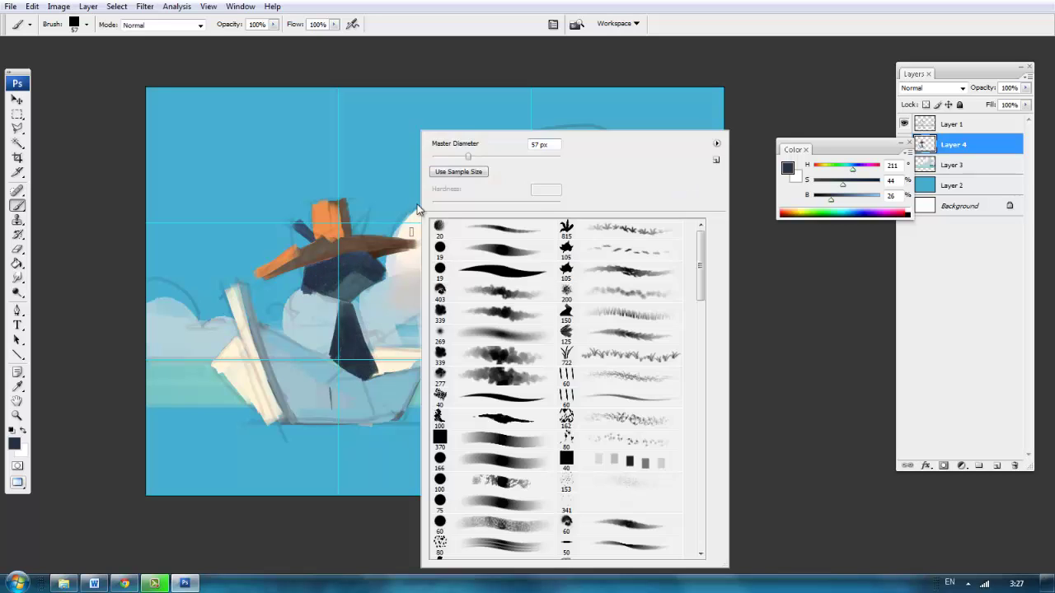
left_click_drag(482, 156, 466, 157)
left_click(374, 346, "alt")
Step: Zoom in and paint dark ear spikes and a curve under the brim with a 27 px brush
key("z")
left_click(366, 276)
key("b")
right_click(390, 174)
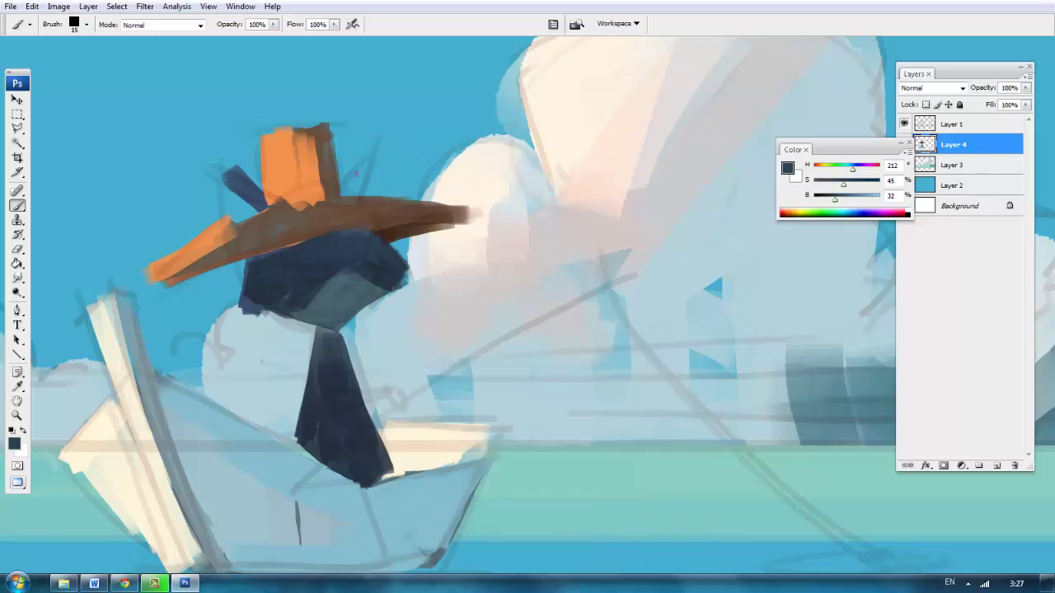
mouse_move(363, 198)
left_mouse_down()
mouse_move(371, 150)
mouse_move(355, 176)
left_mouse_up()
left_click_drag(843, 200, 820, 200)
mouse_move(284, 262)
left_mouse_down()
mouse_move(359, 282)
mouse_move(333, 310)
left_mouse_up()
Step: Paint the light blue face and red nose, and darken the head around the eyes
left_click(375, 289, "alt")
left_click(371, 284, "alt")
left_click(347, 235, "alt")
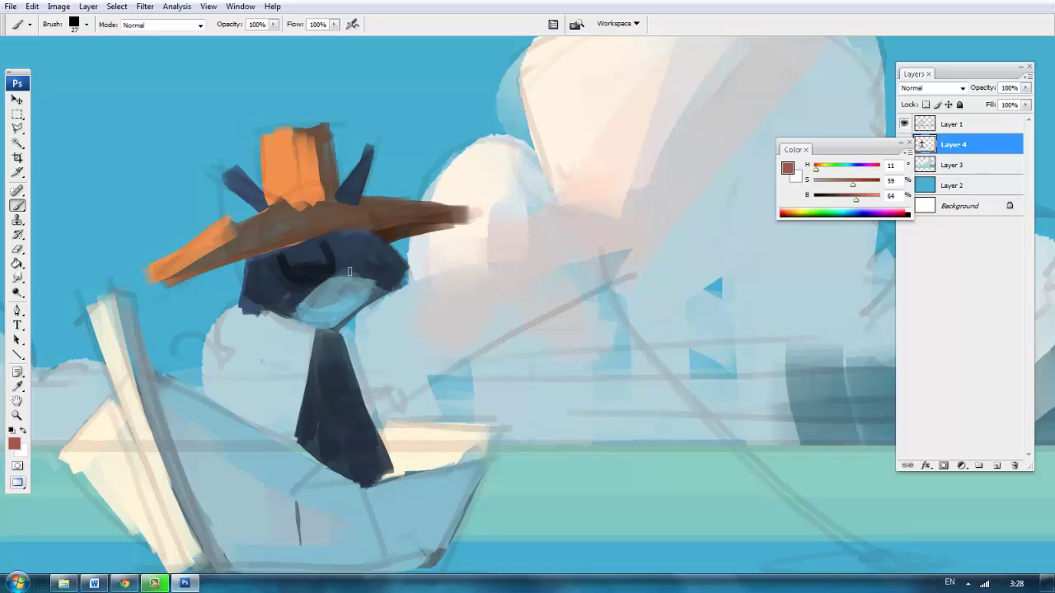
right_click(359, 272)
left_click_drag(360, 272, 333, 298)
right_click(345, 280)
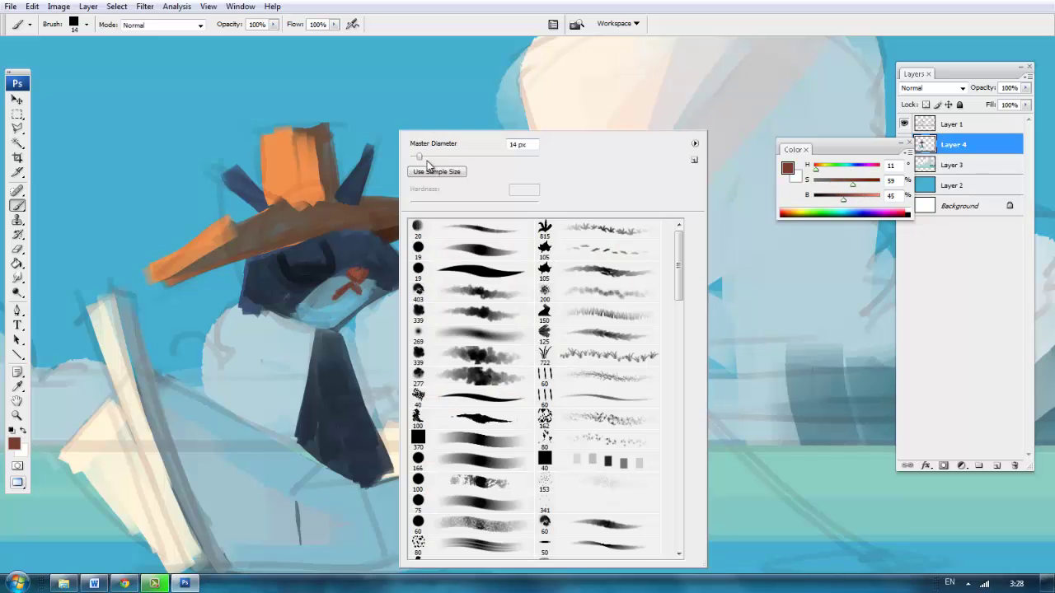
left_click(284, 263, "alt")
mouse_move(283, 262)
left_mouse_down()
mouse_move(379, 246)
mouse_move(324, 263)
left_mouse_up()
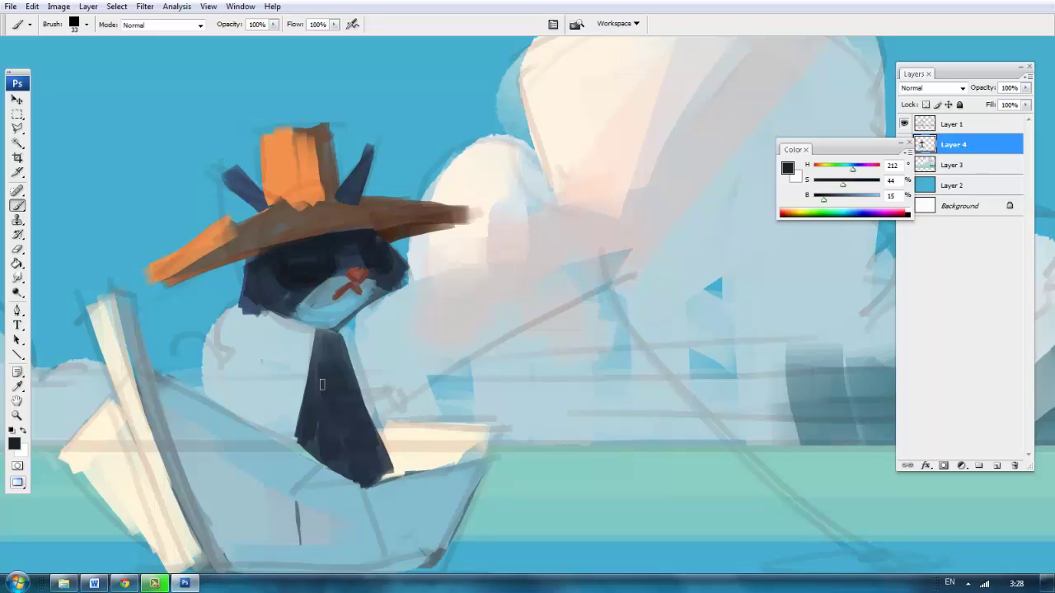
mouse_move(323, 384)
left_mouse_down()
mouse_move(333, 417)
mouse_move(388, 394)
left_mouse_up()
Step: Repaint the hat crown and fill both ears with red, then set a 15 px brush
left_click(291, 176, "alt")
mouse_move(290, 134)
left_mouse_down()
mouse_move(314, 136)
mouse_move(302, 181)
left_mouse_up()
left_click(313, 198, "alt")
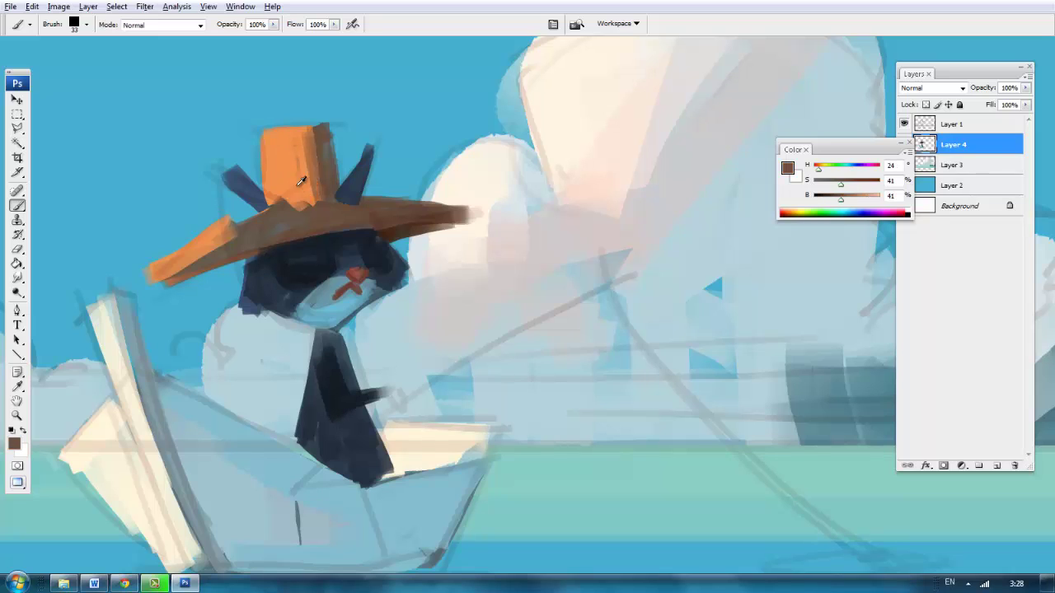
left_click(316, 173, "alt")
left_click_drag(818, 166, 813, 166)
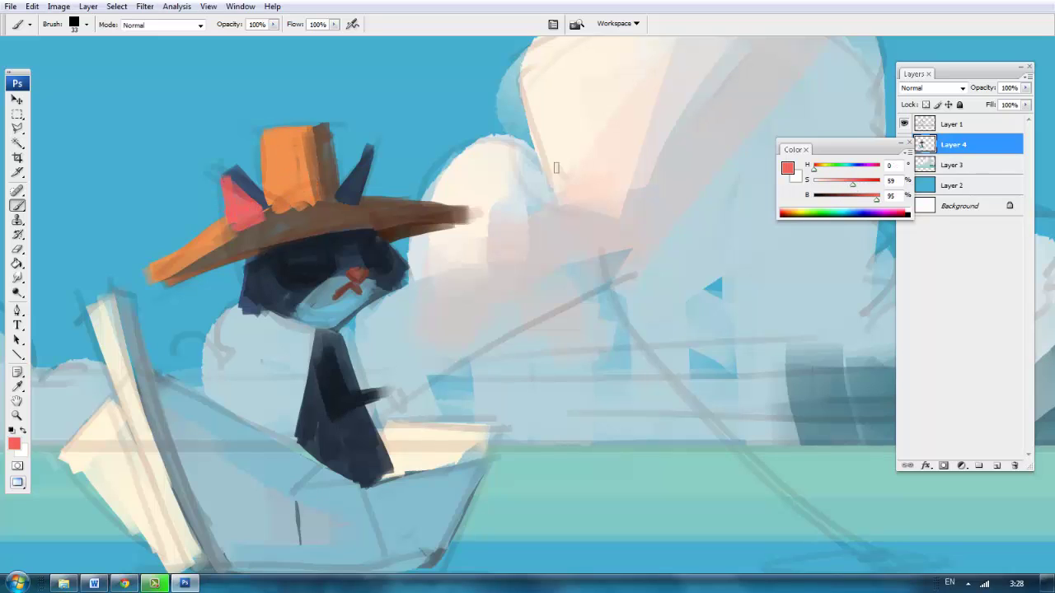
left_click_drag(372, 155, 368, 196)
right_click(369, 201)
left_click(295, 170, "alt")
Step: Add peach highlights along the hat brim and left crown, then mix a pale peach
left_click(581, 213, "alt")
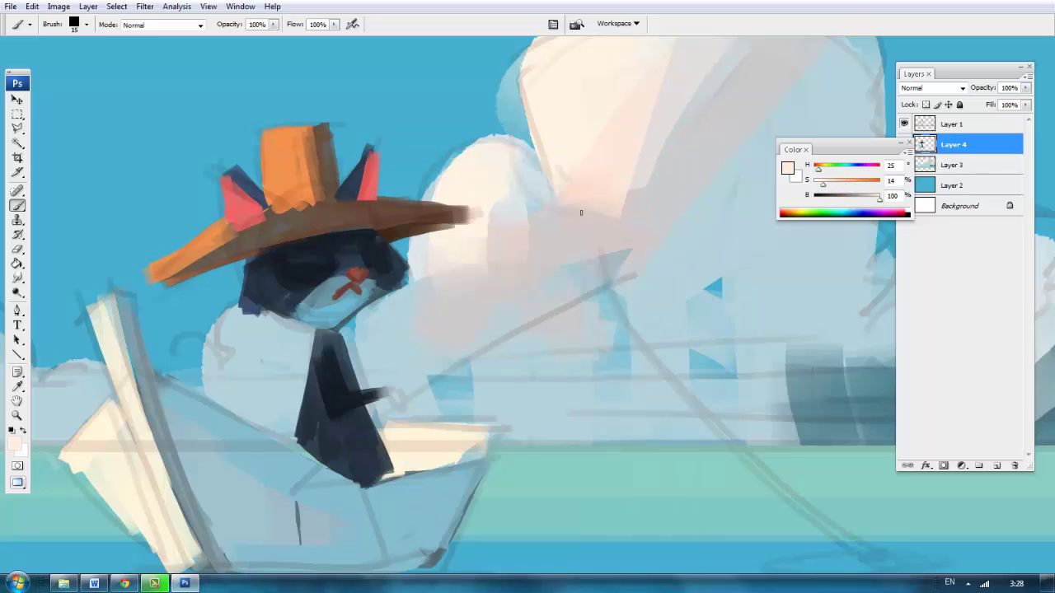
left_click_drag(227, 223, 170, 270)
mouse_move(267, 163)
left_mouse_down()
mouse_move(272, 204)
mouse_move(367, 207)
left_mouse_up()
left_click(319, 208, "alt")
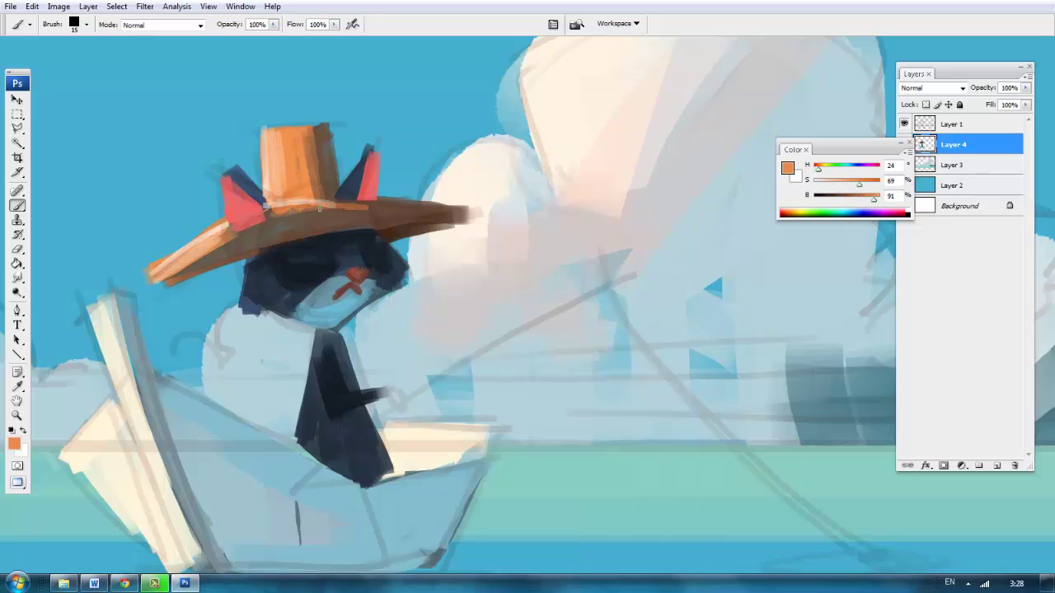
left_click(878, 196)
left_click(828, 180)
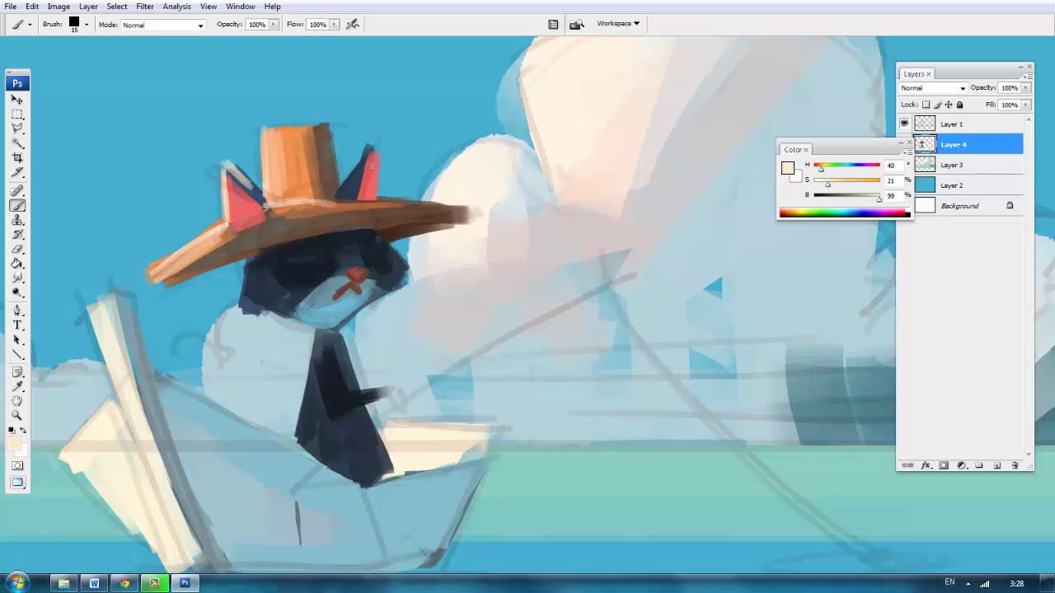
Step: Paint the cat's arm light blue with a 24 px brush
right_click(441, 134)
left_click_drag(462, 157, 481, 156)
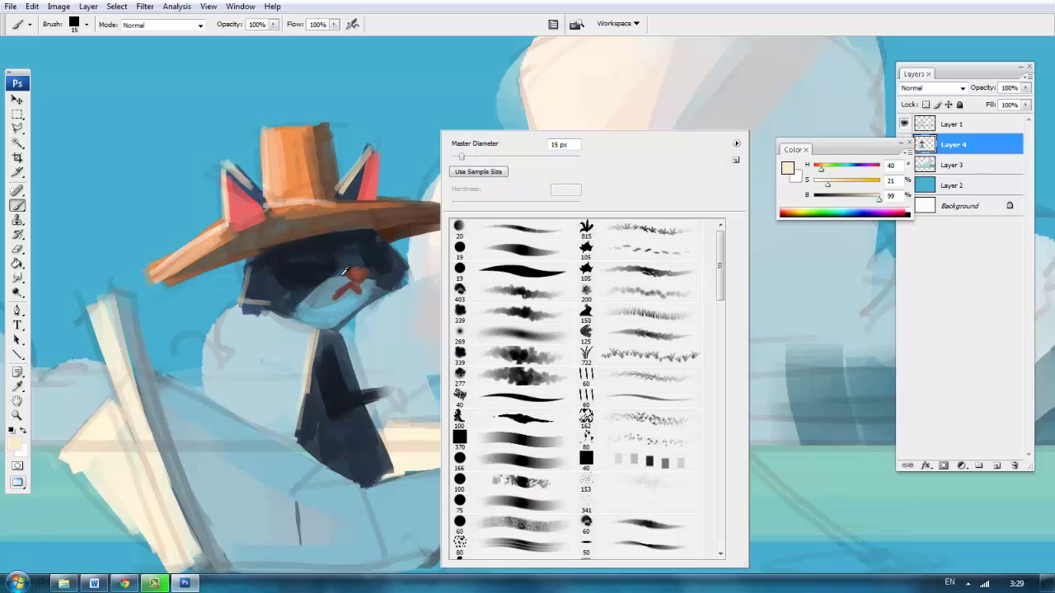
key("Escape")
mouse_move(354, 371)
left_mouse_down()
mouse_move(391, 420)
mouse_move(385, 383)
left_mouse_up()
left_click(379, 395, "alt")
left_click(309, 284, "alt")
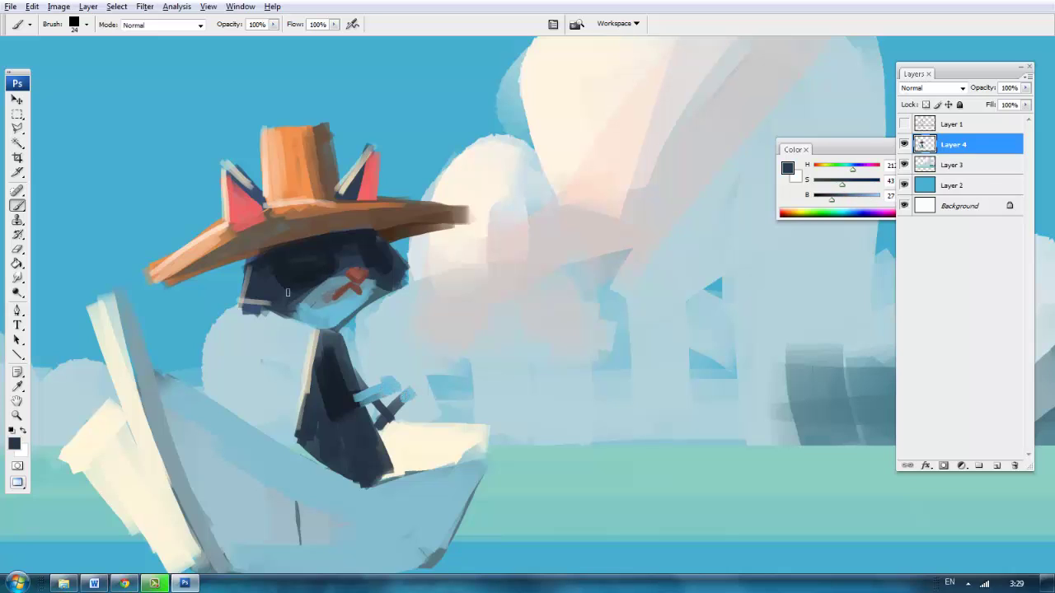
Step: Dab pinkish red near the ears with an 11 px brush
left_click(783, 212)
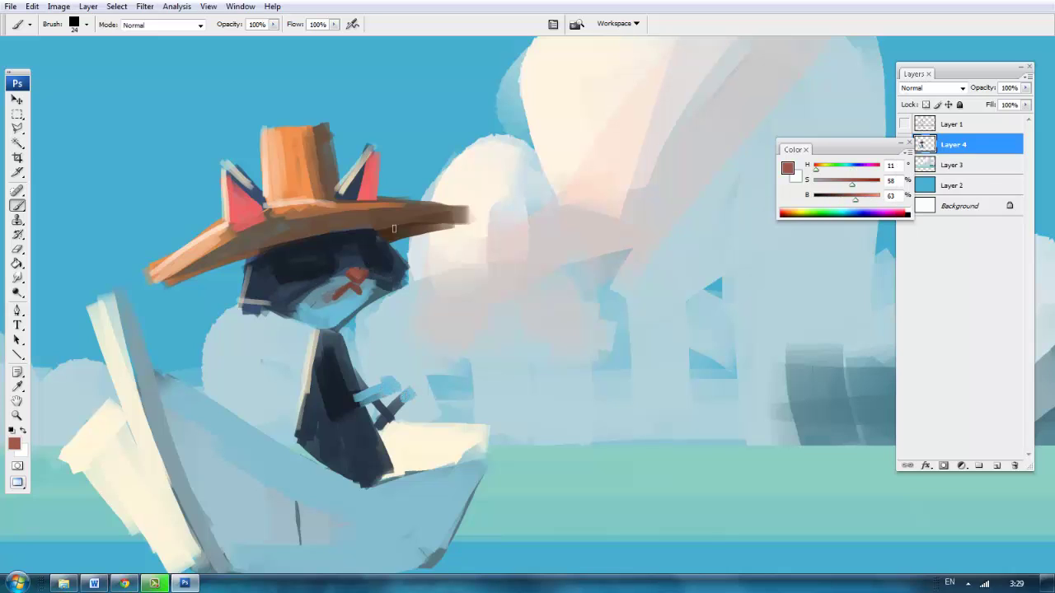
key("bracketleft")
left_click(373, 185, "alt")
right_click(372, 186)
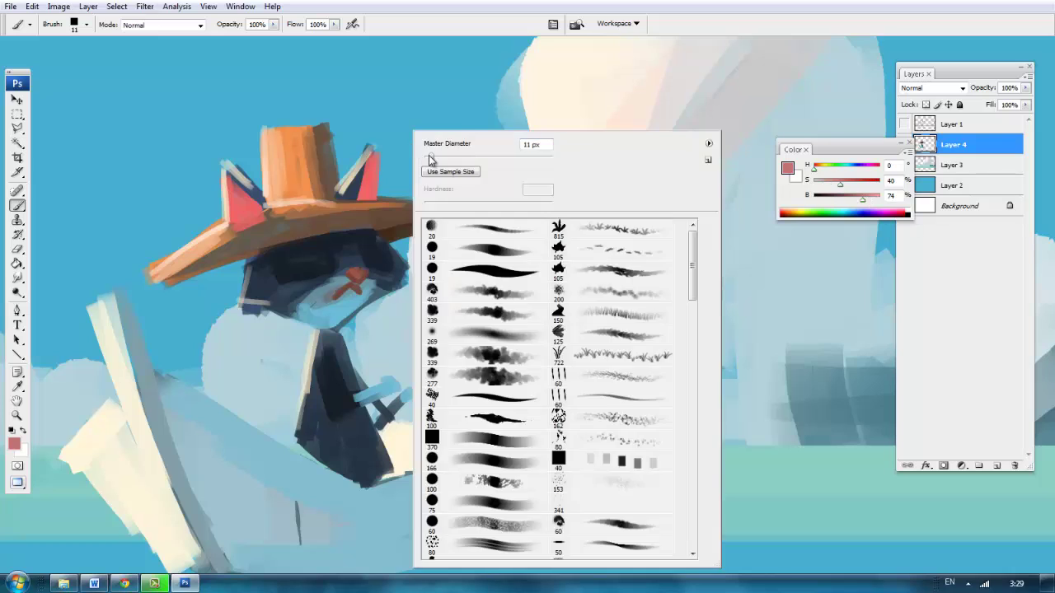
key("Escape")
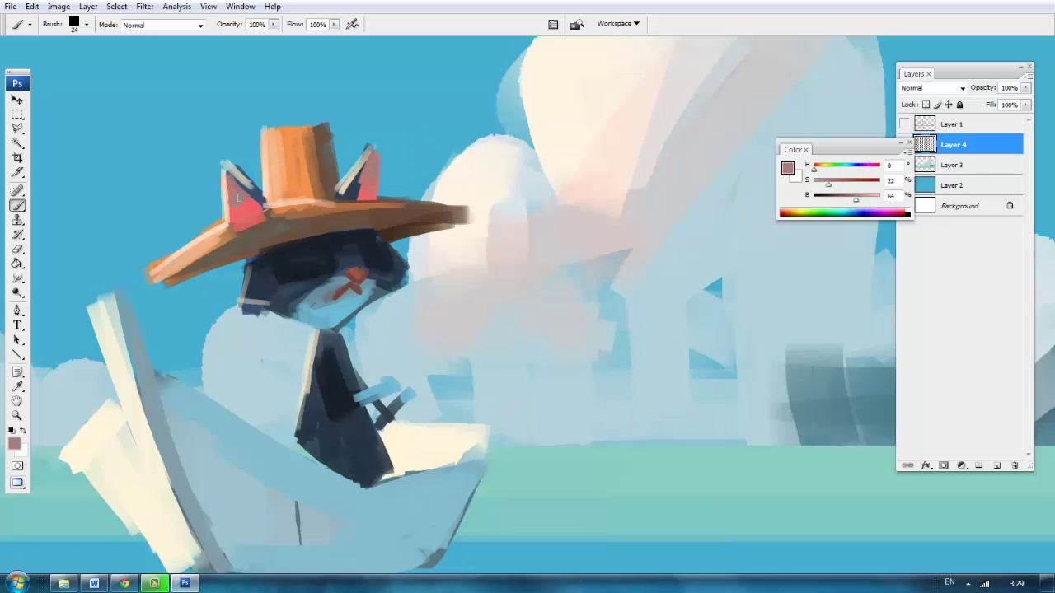
left_click(254, 213)
Step: Repaint the hat brim orange and add a light stroke on top with a 14 px brush
left_click(320, 200, "alt")
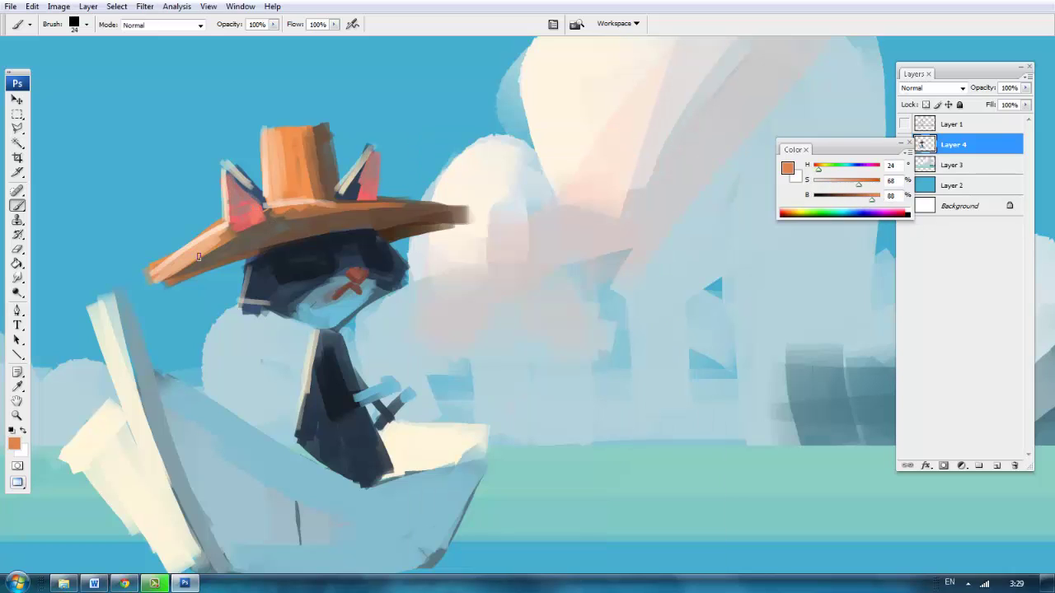
mouse_move(198, 257)
left_mouse_down()
mouse_move(288, 219)
mouse_move(491, 214)
left_mouse_up()
left_click(337, 146, "alt")
left_click(293, 156, "alt")
right_click(505, 130)
key("Escape")
left_click_drag(379, 206, 475, 212)
Step: Zoom in on the cat and erase rough areas with a 32 px eraser
key("ctrl+minus")
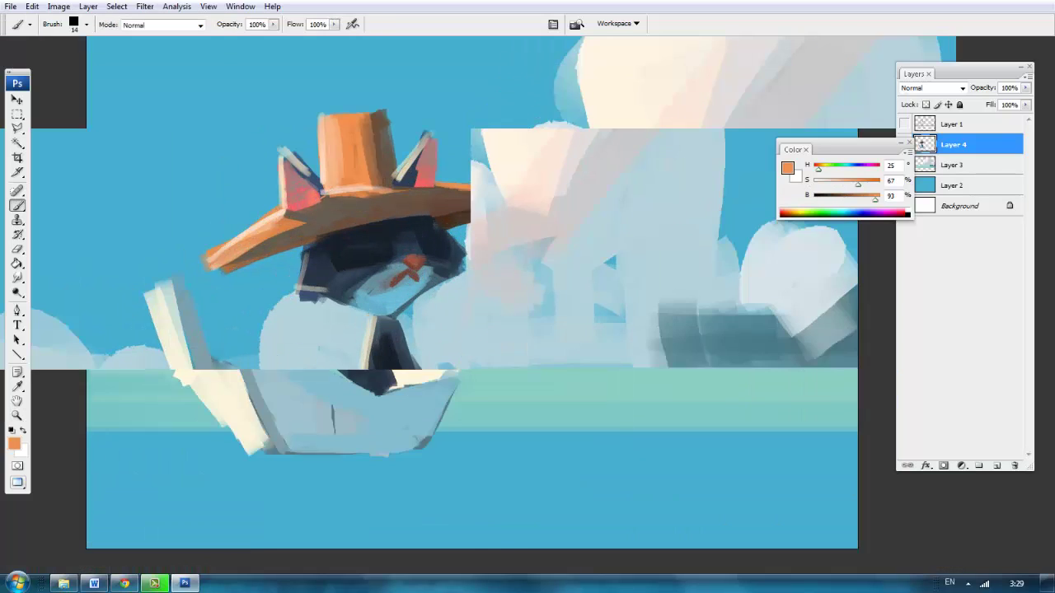
key("ctrl+plus")
key("e")
right_click(294, 151)
left_click_drag(294, 152, 298, 154)
key("Return")
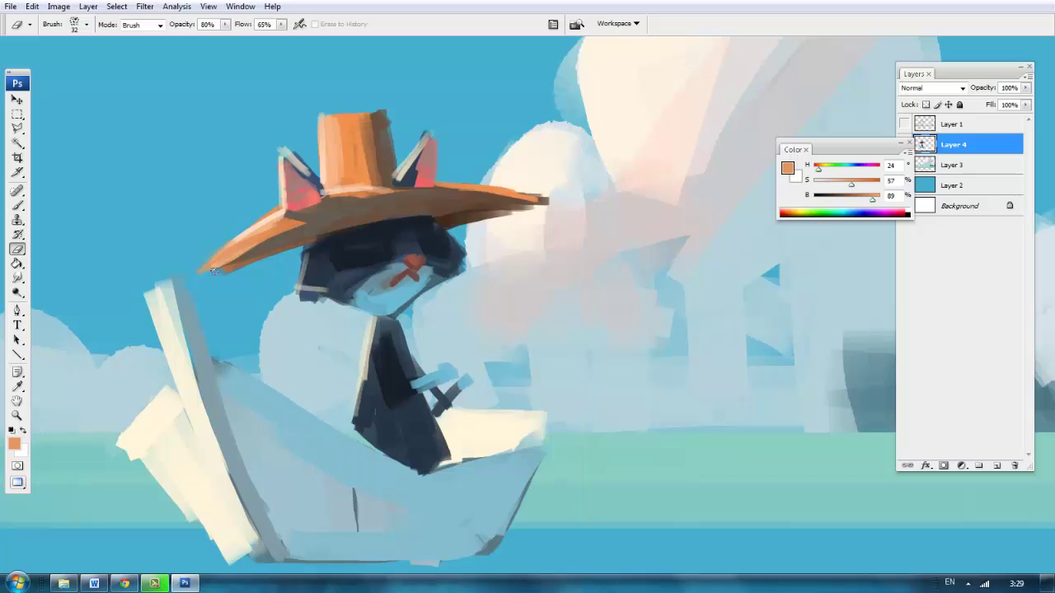
key("ctrl+plus")
key("b")
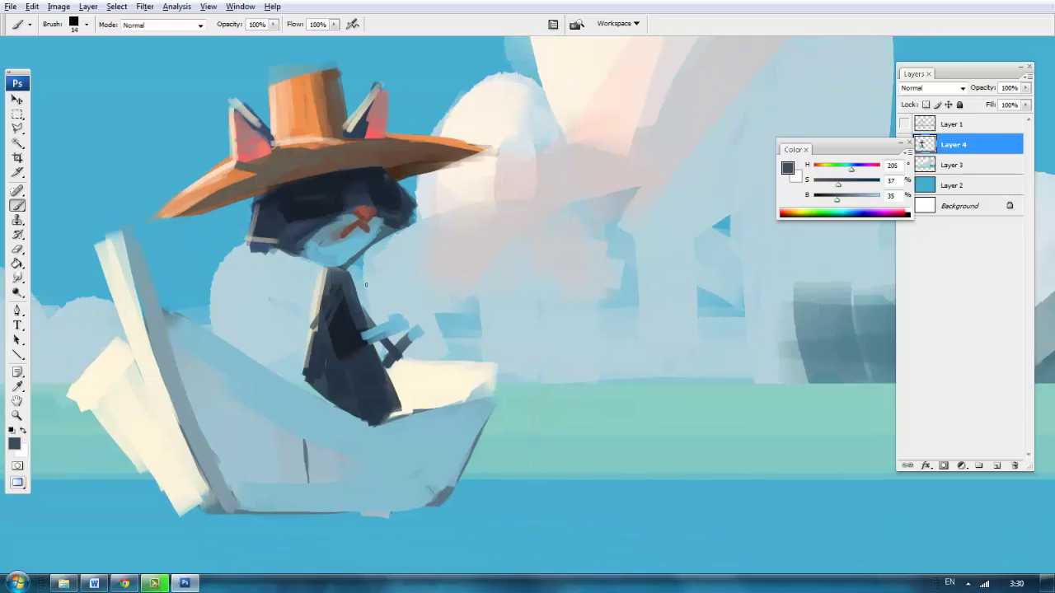
Step: Paint the lower cloak light blue with cream and near-white touches along its edge
left_click(354, 330, "alt")
mouse_move(347, 377)
left_mouse_down()
mouse_move(367, 416)
mouse_move(388, 416)
left_mouse_up()
left_click_drag(383, 379, 399, 416)
left_click(437, 377, "alt")
left_click_drag(326, 284, 308, 371)
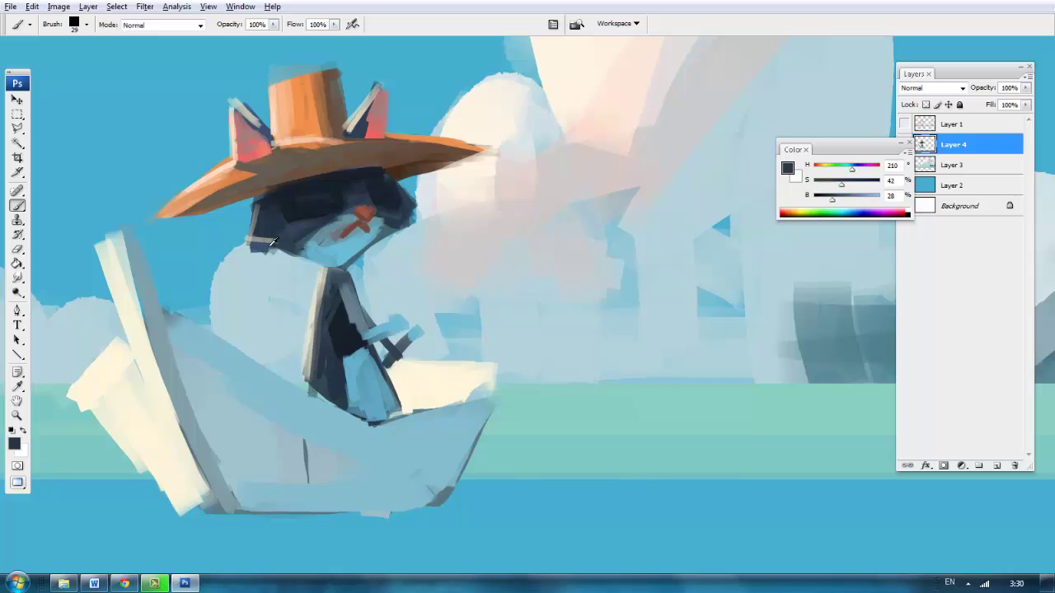
key("bracketleft")
left_click_drag(872, 199, 879, 199)
mouse_move(247, 216)
left_mouse_down()
mouse_move(276, 256)
mouse_move(298, 257)
left_mouse_up()
Step: Add dark brown straw weave marks and a dark band around the hat crown
right_click(336, 129)
left_click(288, 210, "alt")
right_click(350, 131)
left_click_drag(375, 159, 367, 159)
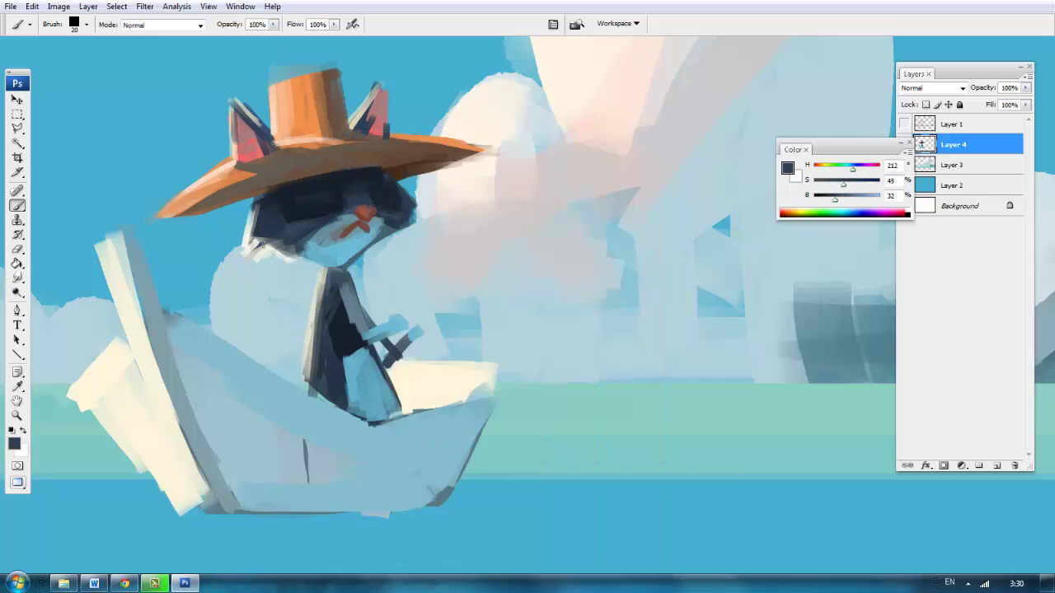
left_click(279, 89, "alt")
right_click(312, 76)
left_click_drag(387, 99, 375, 99)
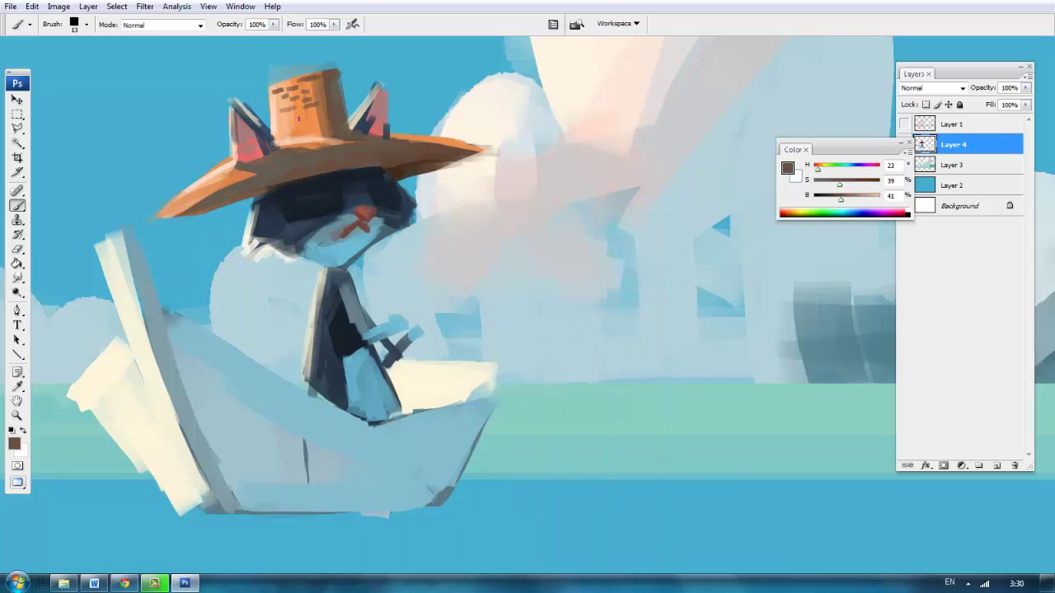
right_click(396, 107)
left_click_drag(445, 106, 474, 106)
left_click_drag(841, 198, 824, 198)
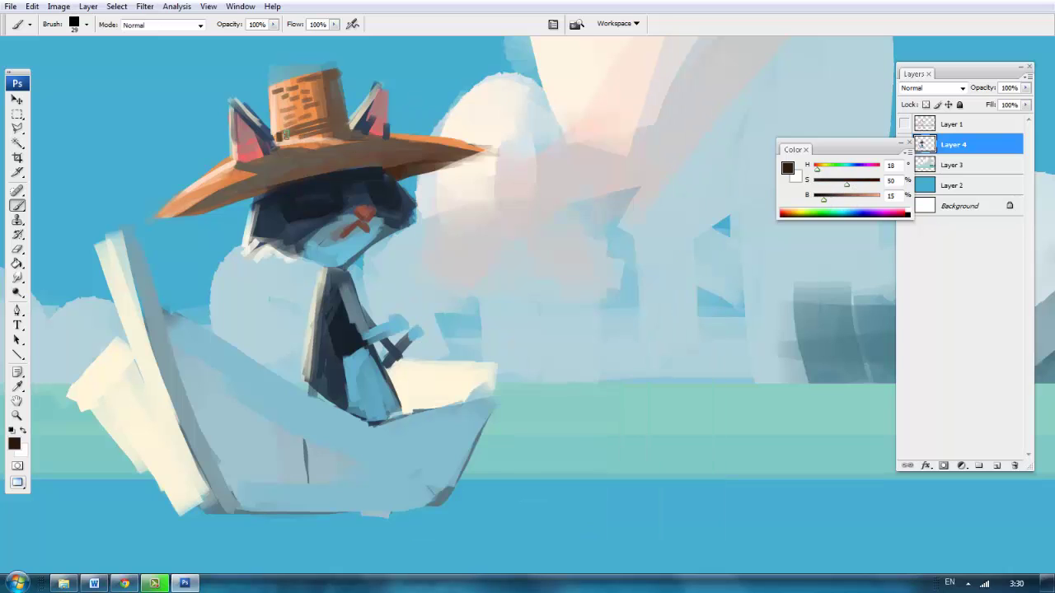
left_click_drag(276, 137, 350, 123)
Step: Paint bright orange and dark brown strokes along the hat brim with a 30 px brush
left_click(212, 194, "alt")
right_click(212, 199)
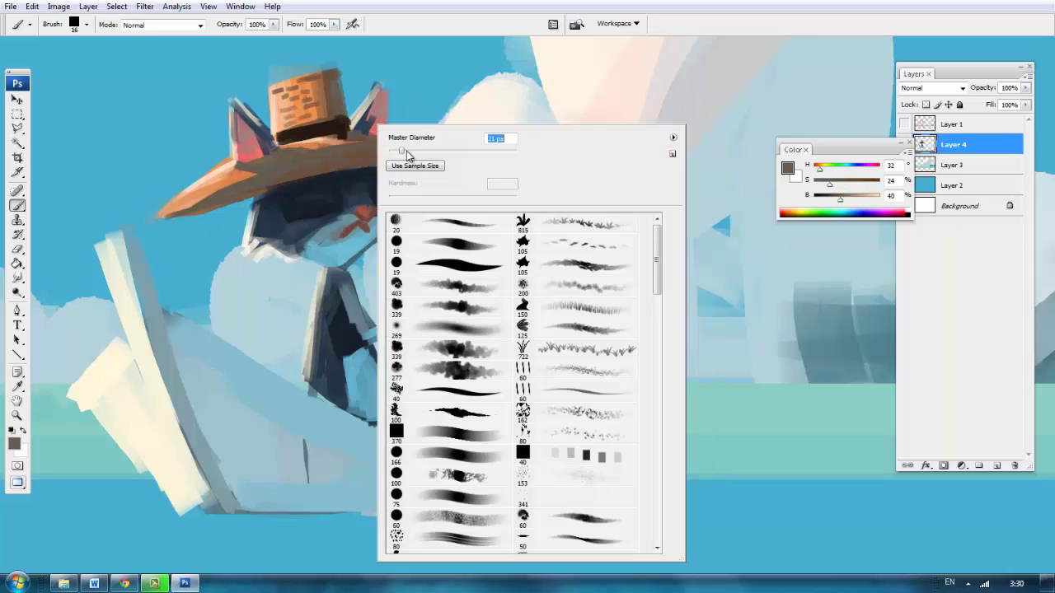
left_click_drag(405, 156, 410, 155)
mouse_move(840, 198)
left_mouse_down()
mouse_move(879, 198)
mouse_move(866, 180)
left_mouse_up()
left_click_drag(164, 212, 248, 202)
left_click_drag(866, 180, 853, 179)
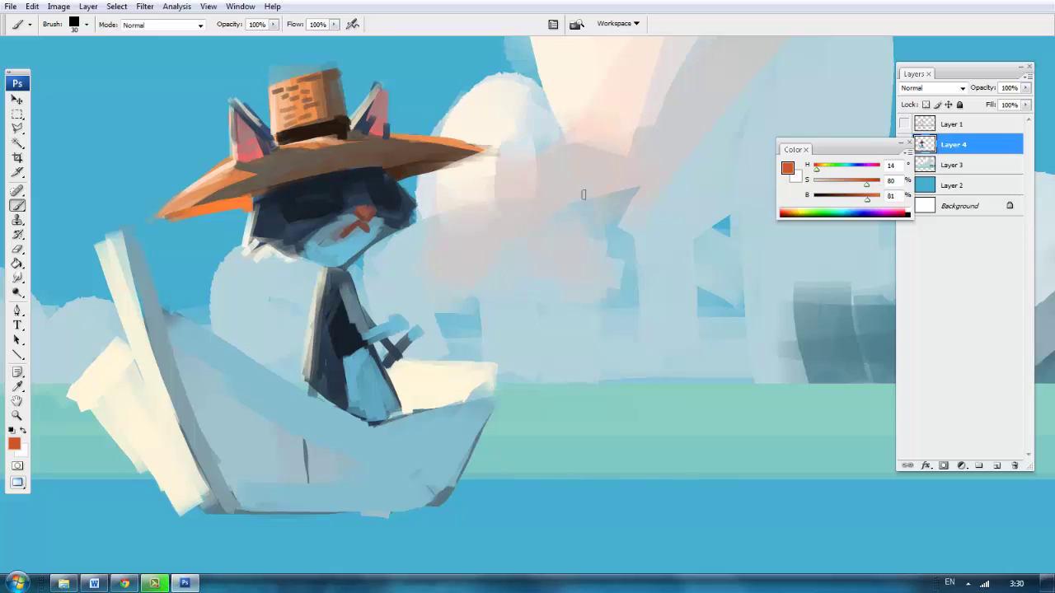
left_click_drag(161, 216, 247, 206)
left_click_drag(866, 180, 844, 179)
left_click_drag(880, 198, 836, 198)
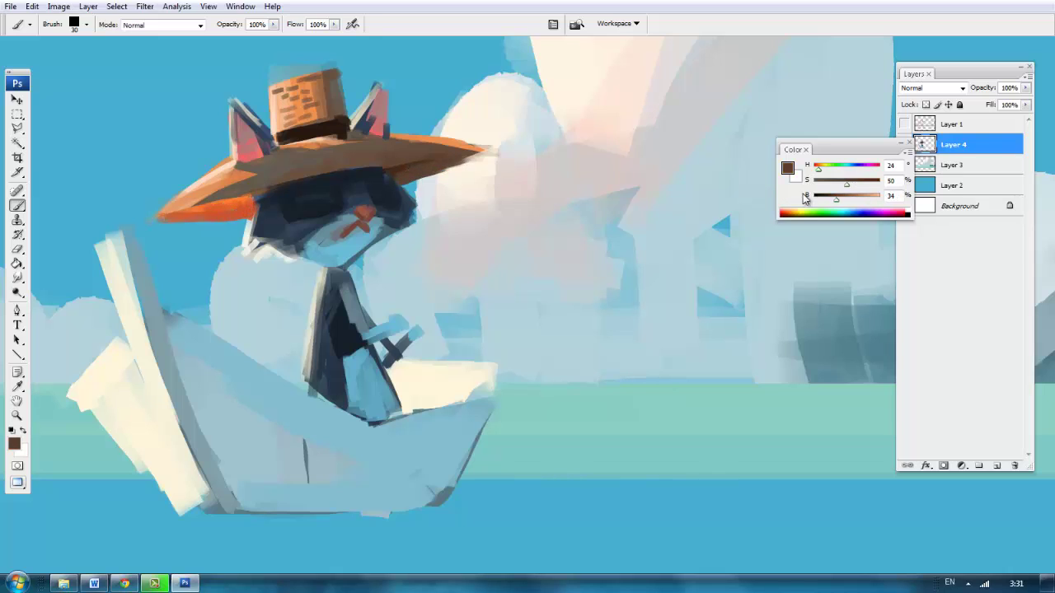
left_click(398, 160, "alt")
left_click_drag(387, 169, 482, 155)
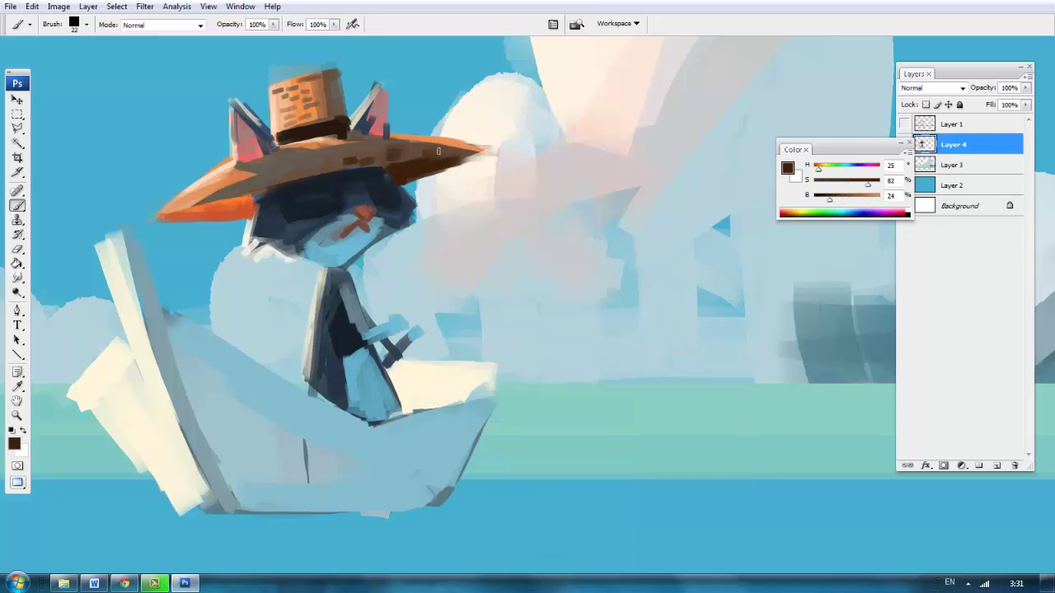
Step: Sample the cat's darker blue-grey and extend the head outline on the right
left_click(333, 277, "alt")
left_click(312, 247, "alt")
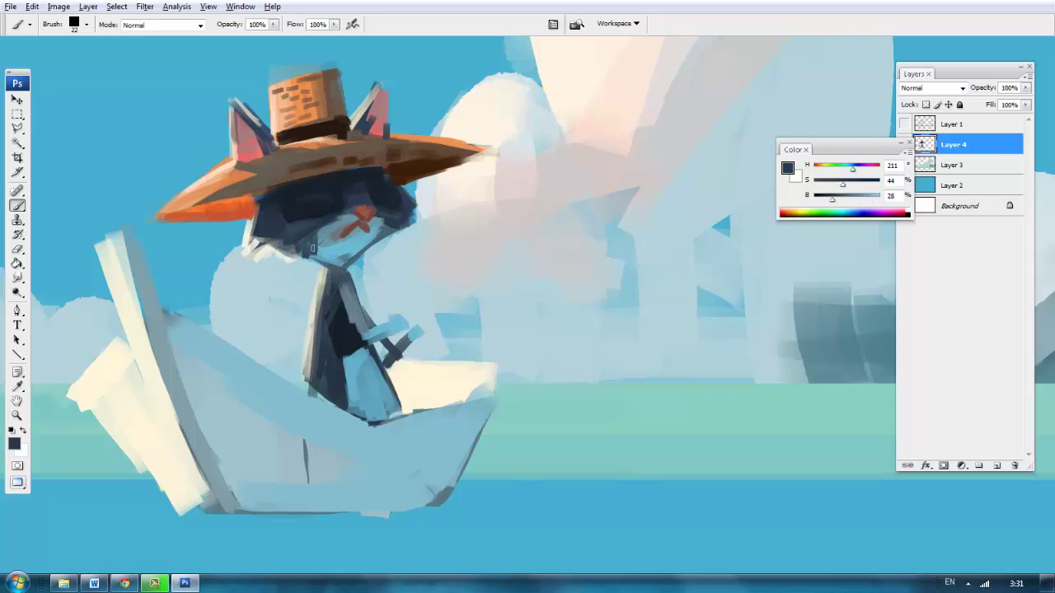
left_click(335, 186, "alt")
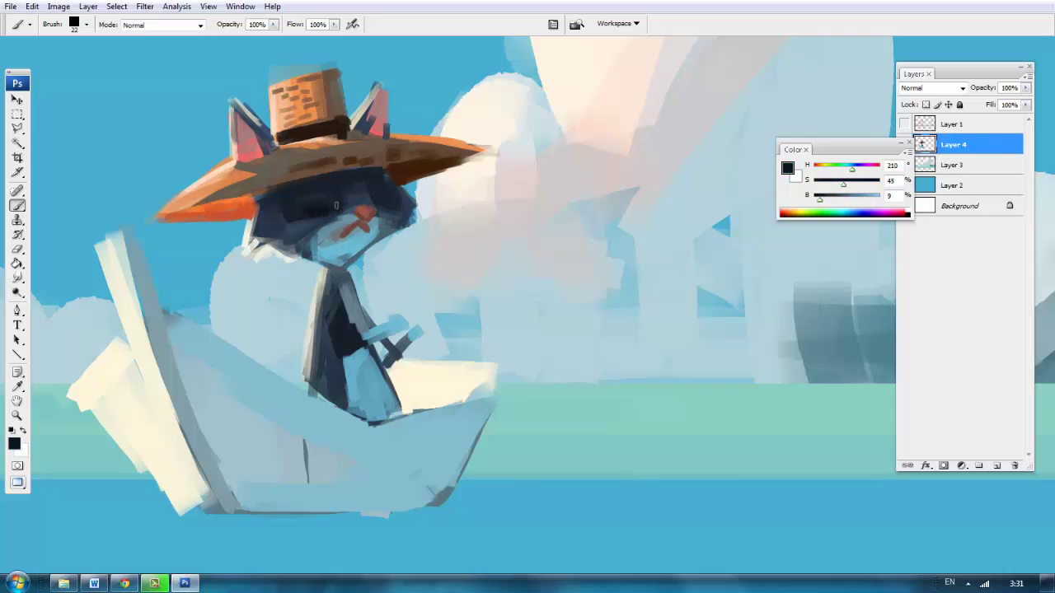
left_click_drag(406, 204, 422, 221)
left_click(420, 224, "alt")
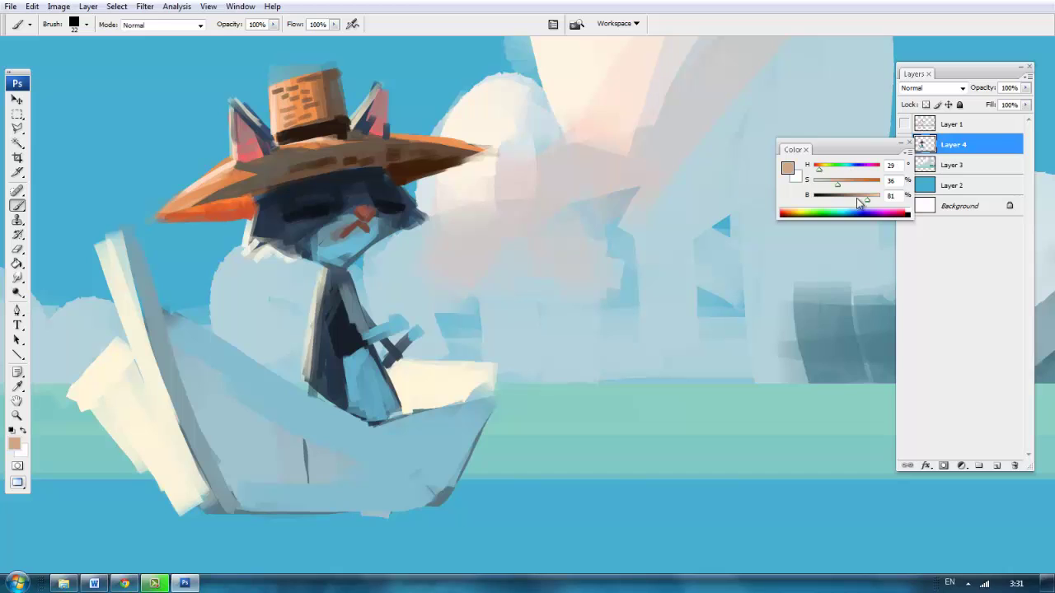
Step: Brush brown strokes along the boat rim and salmon strokes down the front plank
left_click_drag(857, 203, 843, 199)
right_click(323, 130)
mouse_move(165, 313)
left_mouse_down()
mouse_move(183, 351)
mouse_move(235, 373)
mouse_move(482, 404)
left_mouse_up()
left_click(870, 196)
left_click(840, 181)
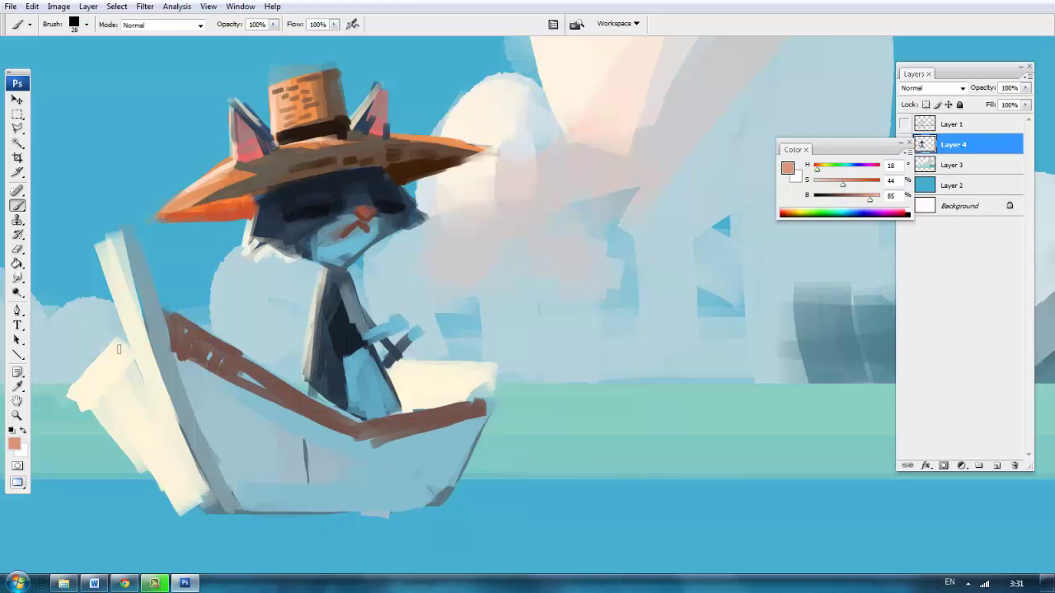
left_click_drag(118, 349, 80, 398)
left_click_drag(117, 302, 140, 328)
left_click_drag(139, 287, 162, 328)
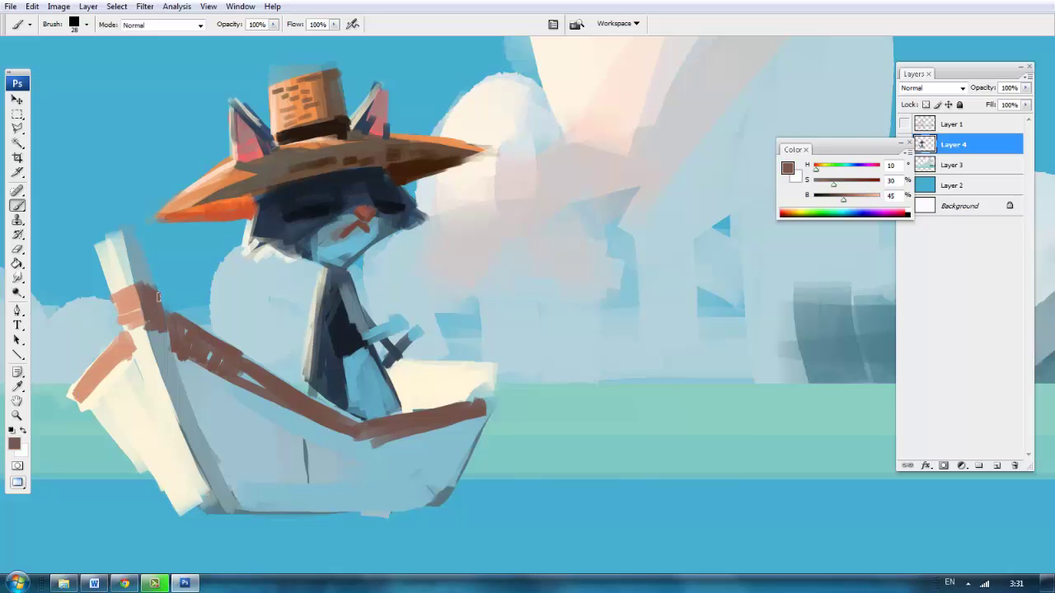
Step: Paint muted blue-grey plank lines along the hull with a 19 px brush, then zoom out
left_click(319, 363, "alt")
right_click(320, 363)
left_click_drag(305, 160, 295, 160)
mouse_move(186, 404)
left_mouse_down()
mouse_move(356, 466)
mouse_move(478, 429)
left_mouse_up()
left_click_drag(220, 470, 449, 474)
left_click_drag(238, 492, 446, 490)
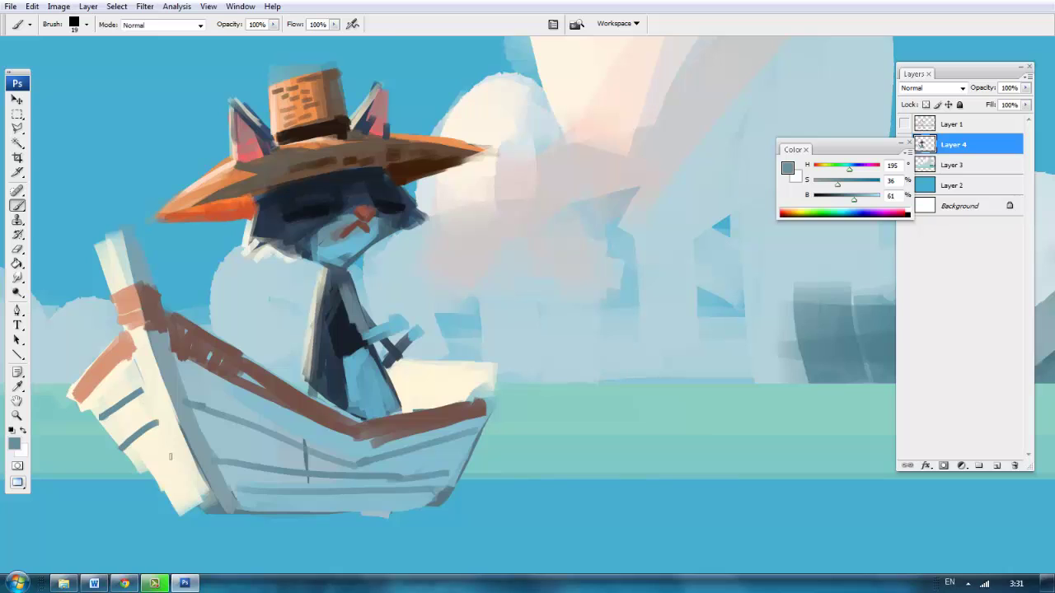
left_click(467, 287, "alt")
left_click(567, 313, "alt")
Step: On Layer 3, paint pale cyan sparkles across the water with a textured brush
right_click(522, 354)
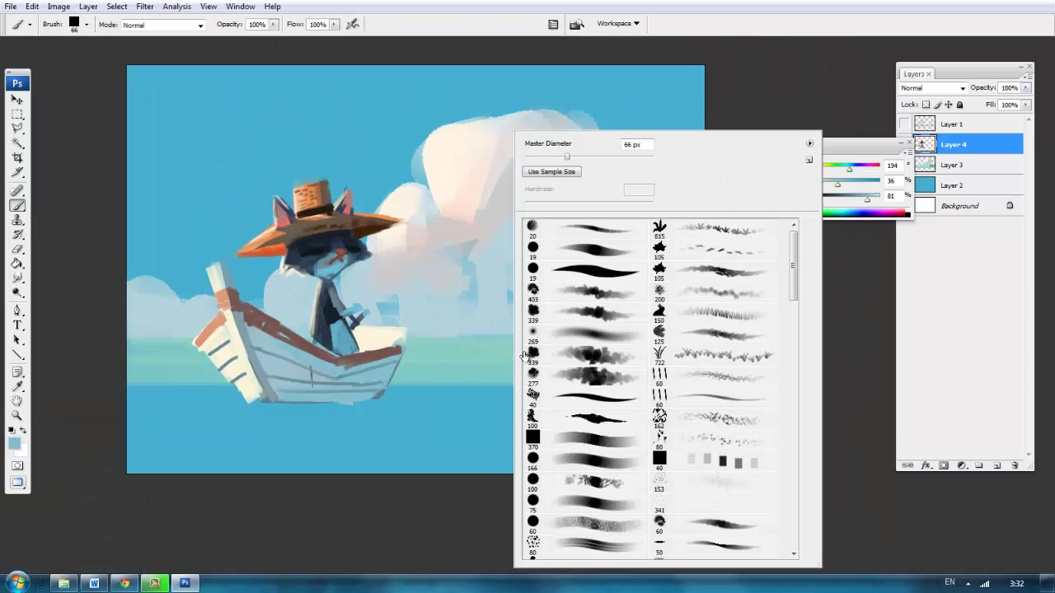
scroll(659, 388, "down", 5)
left_click(585, 402)
key("Return")
key("alt+bracketleft")
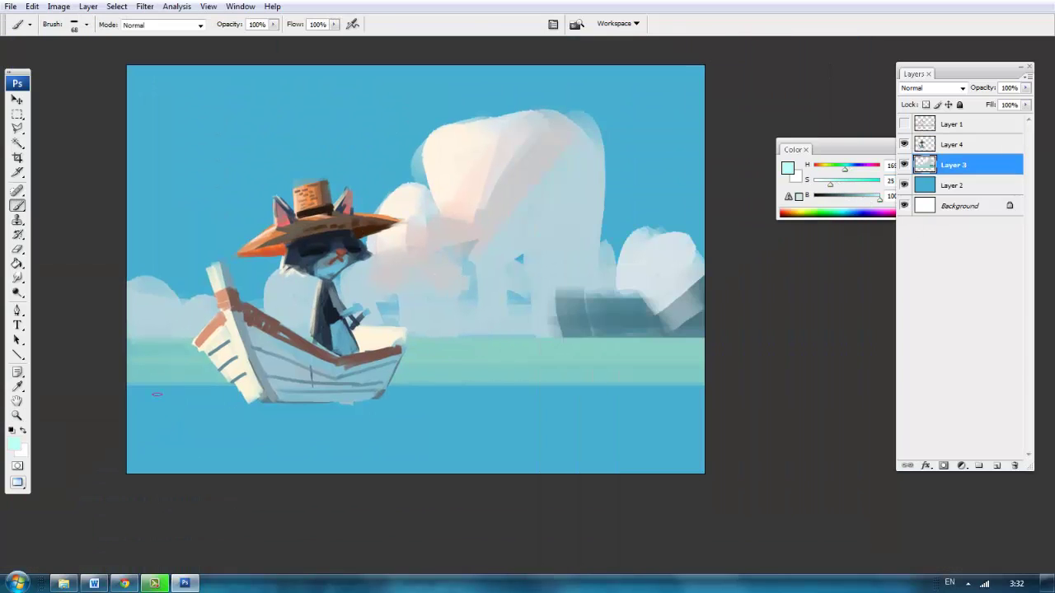
left_click_drag(132, 350, 635, 350)
Step: Switch to a 411 px soft brush and wash light colour over the water below the boat
right_click(522, 129)
key("Return")
right_click(564, 132)
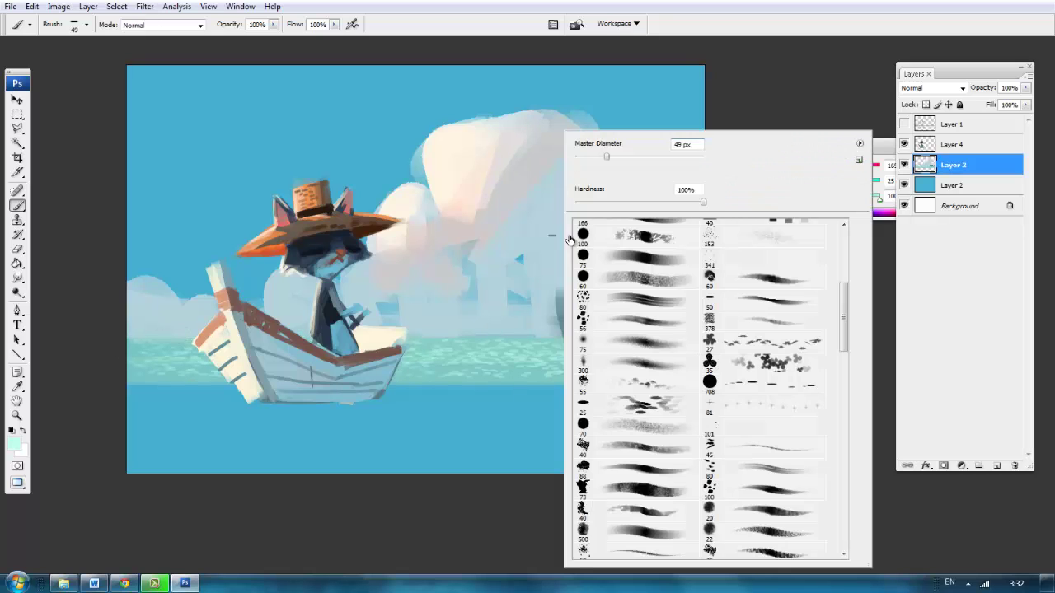
scroll(672, 331, "down", 3)
left_click(651, 329)
key("Return")
key("F6")
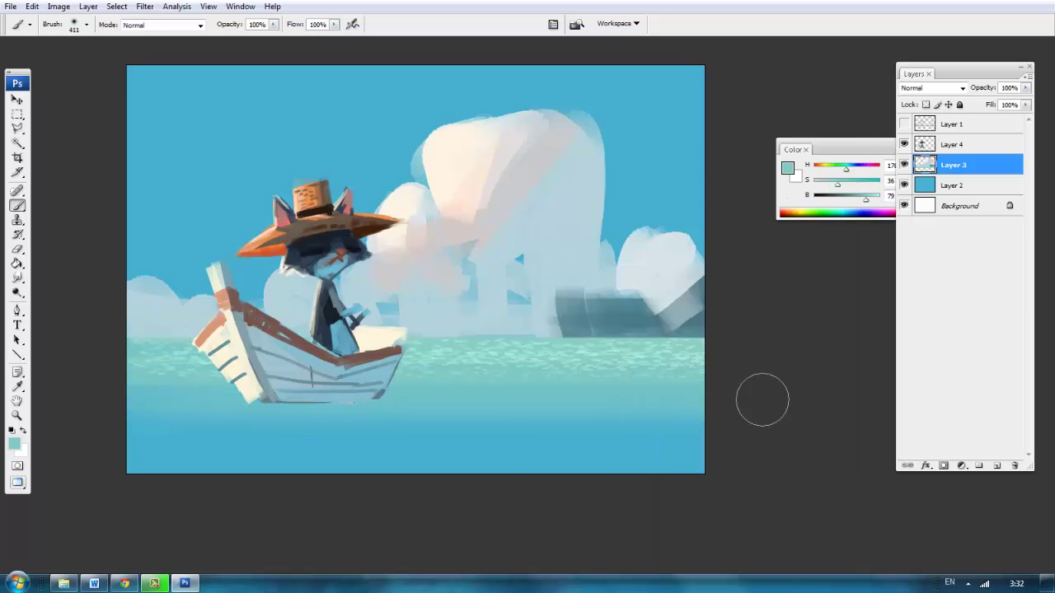
mouse_move(410, 289)
left_mouse_down()
mouse_move(799, 290)
mouse_move(429, 289)
left_mouse_up()
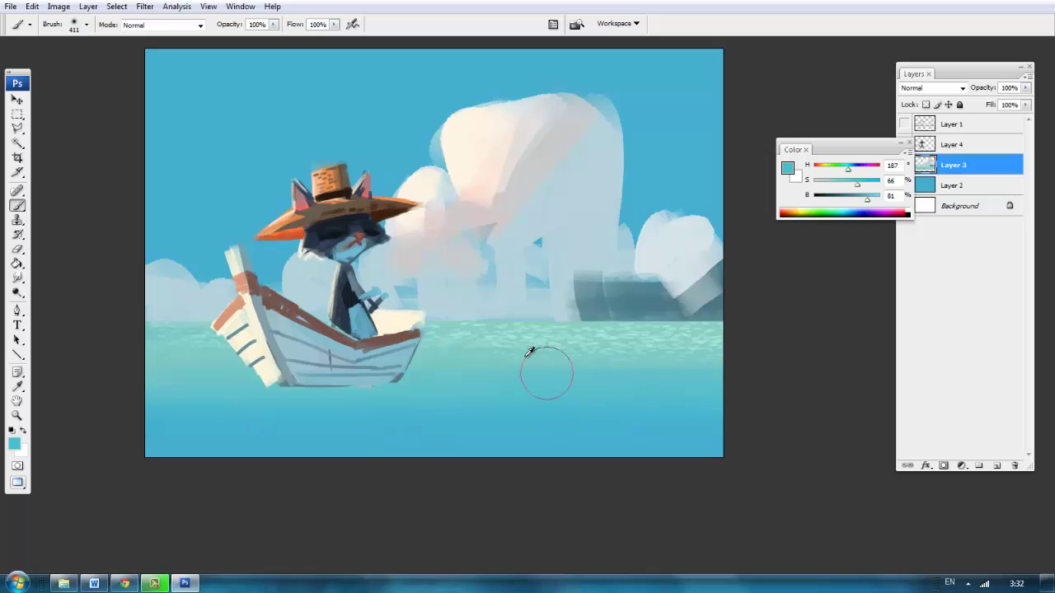
left_click_drag(198, 396, 665, 354)
Step: Repaint the lower water in a lighter, greener cyan
left_click(148, 382, "alt")
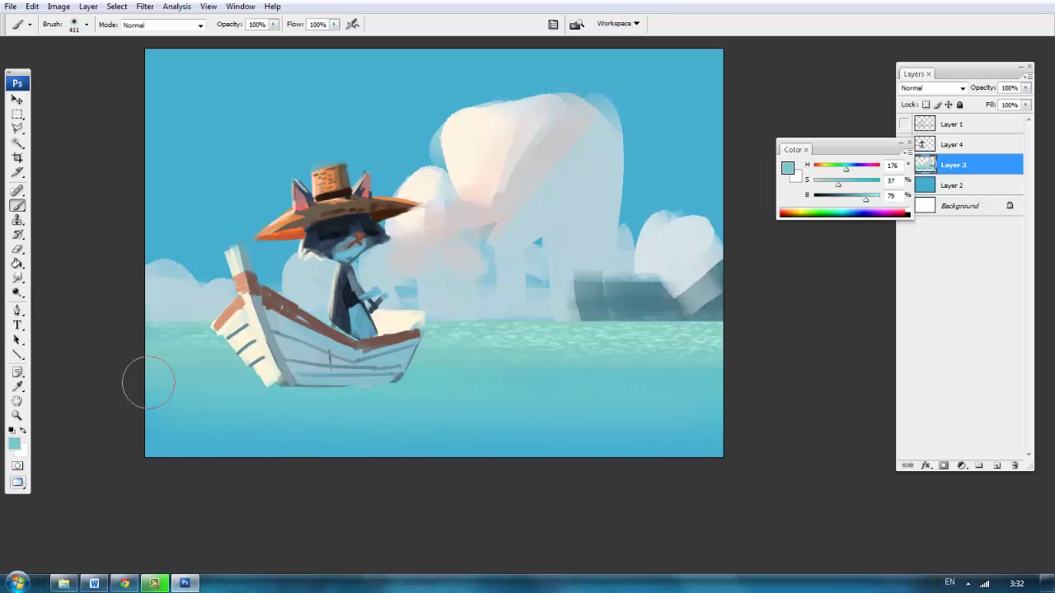
left_click_drag(148, 415, 717, 412)
left_click(188, 453, "alt")
left_click_drag(189, 453, 717, 440)
Step: Shrink the brush to 82 px and paint a dark teal reflection under the boat
right_click(735, 237)
left_click_drag(659, 161, 621, 159)
left_click(387, 386, "alt")
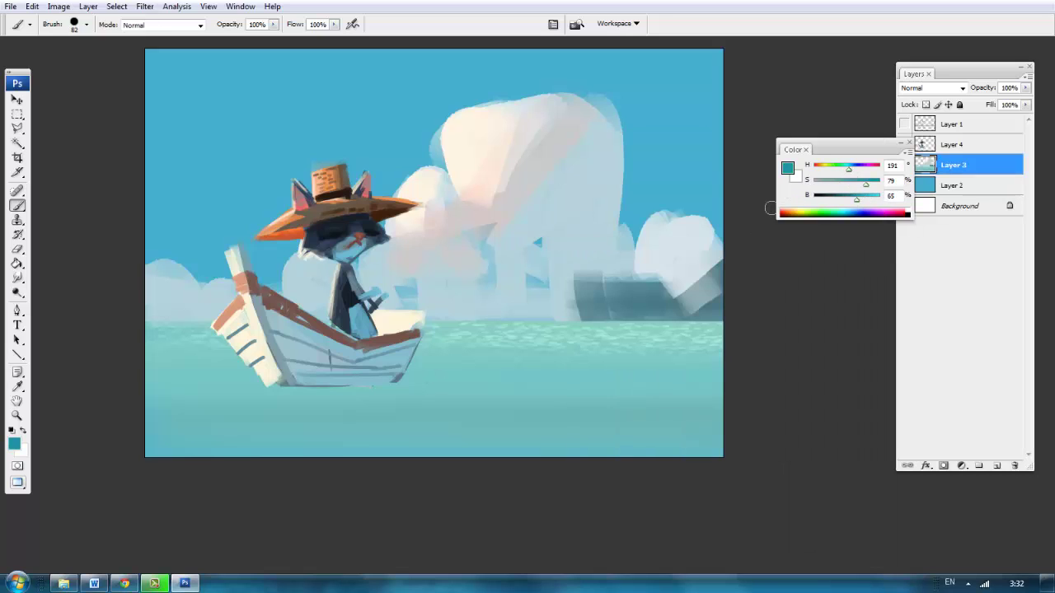
mouse_move(336, 399)
left_mouse_down()
mouse_move(387, 387)
mouse_move(268, 398)
mouse_move(313, 433)
mouse_move(400, 408)
mouse_move(433, 428)
left_mouse_up()
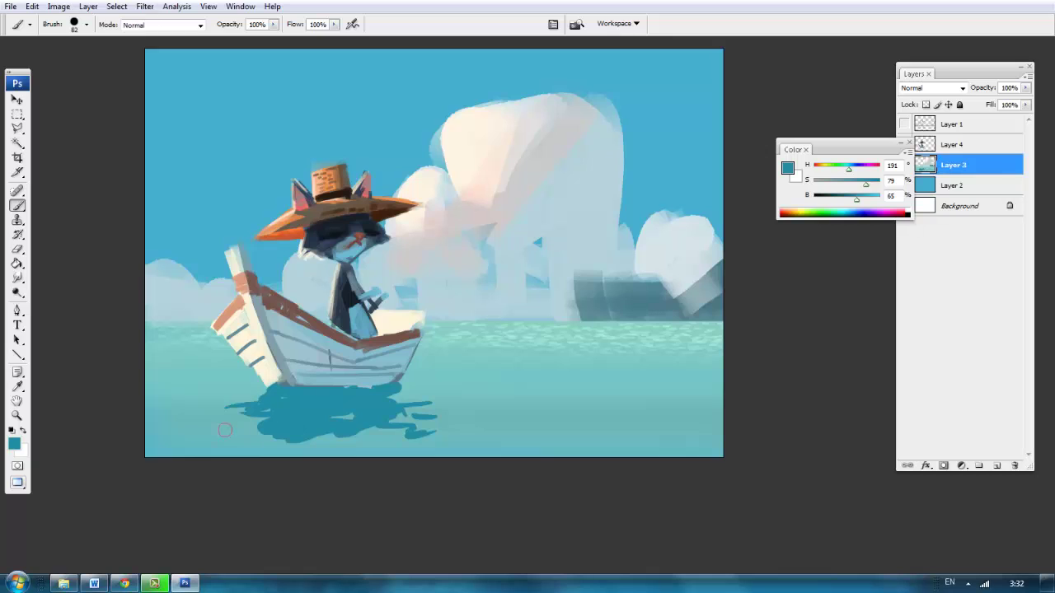
Step: Add dark teal ripples below the boat, then light strokes near the cat with a 106 px brush
scroll(225, 430, "up", 1)
mouse_move(248, 454)
left_mouse_down()
mouse_move(394, 458)
mouse_move(432, 414)
left_mouse_up()
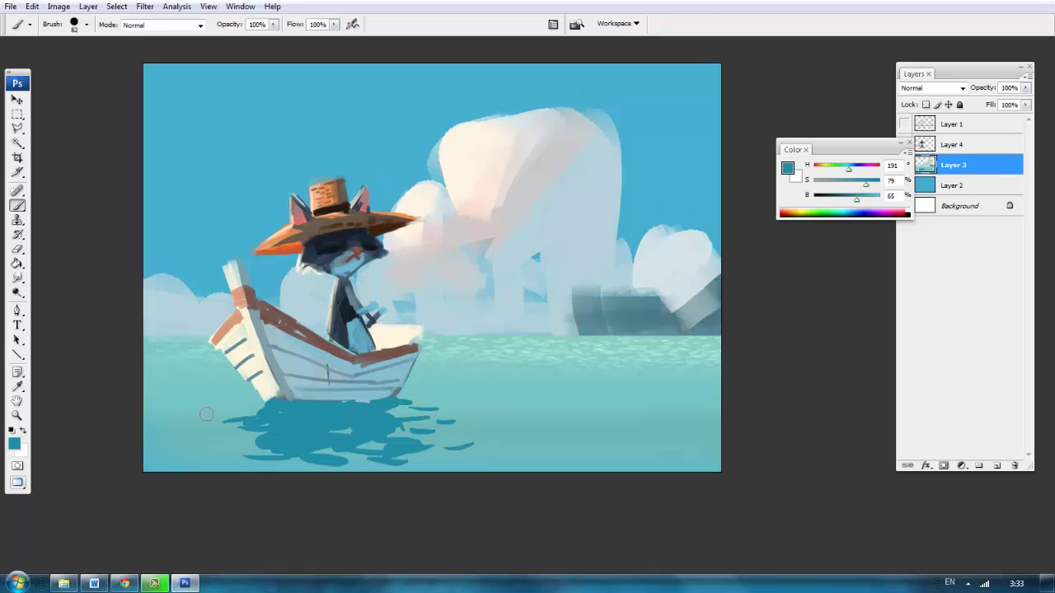
right_click(436, 410)
left_click(577, 272)
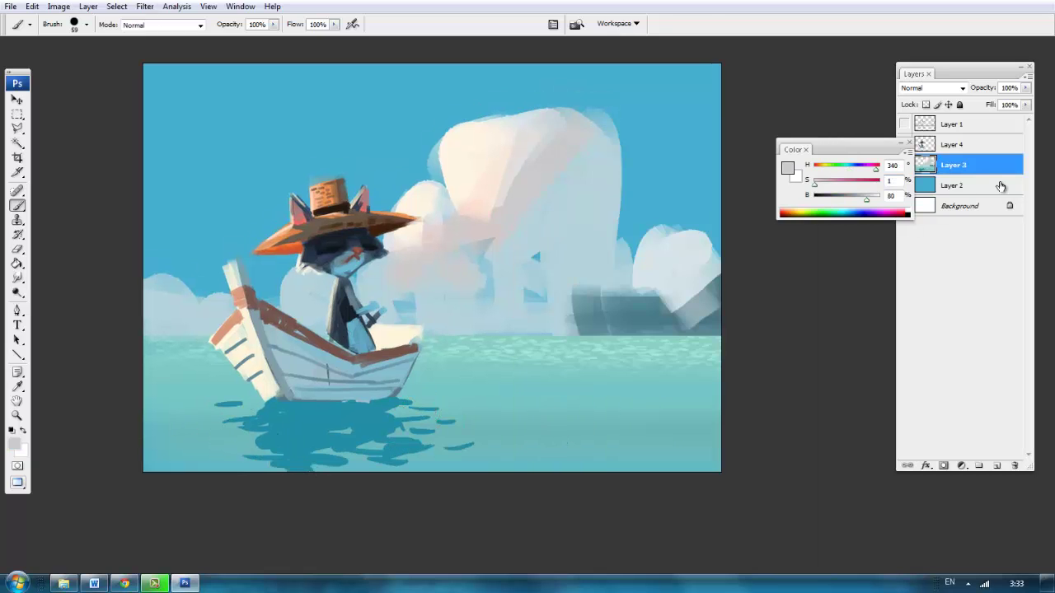
left_click(939, 173)
right_click(551, 257)
double_click(547, 439)
left_click_drag(288, 272, 309, 297)
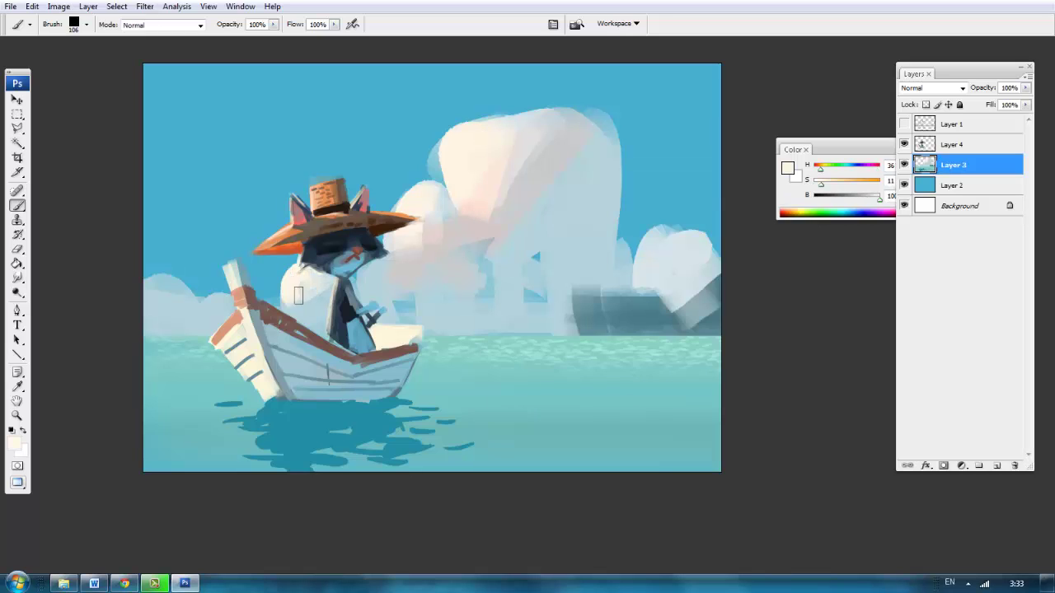
Step: Paint light blue and blue-grey strokes along the horizon to the right edge
left_click(297, 296, "alt")
left_click(484, 315)
left_click_drag(466, 314, 639, 326)
left_click(577, 325, "alt")
left_click(660, 289, "alt")
left_click_drag(569, 295, 717, 299)
left_click(678, 302, "alt")
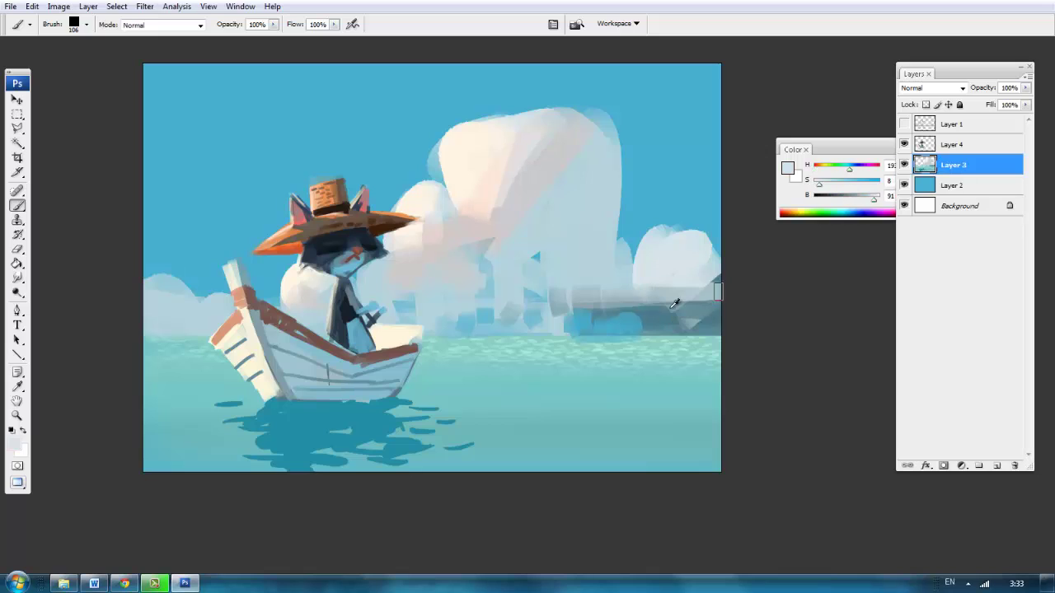
left_click_drag(577, 321, 718, 324)
Step: Shade the right cloud with light grey and paint light clouds at the left edge
left_click(587, 299, "alt")
left_click_drag(577, 304, 715, 307)
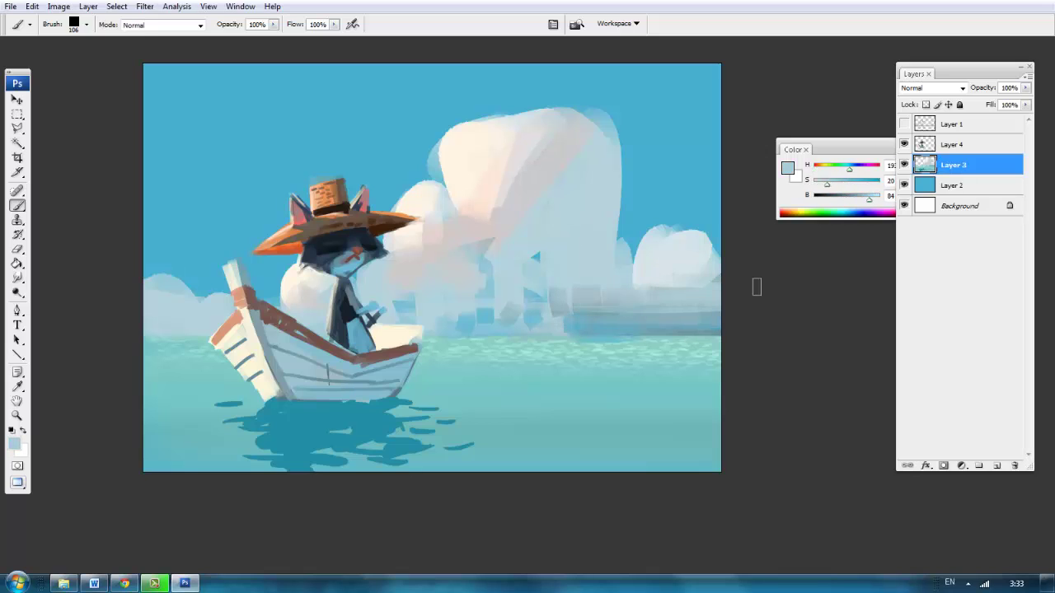
left_click_drag(651, 291, 710, 272)
left_click(695, 247, "alt")
left_click_drag(639, 283, 682, 231)
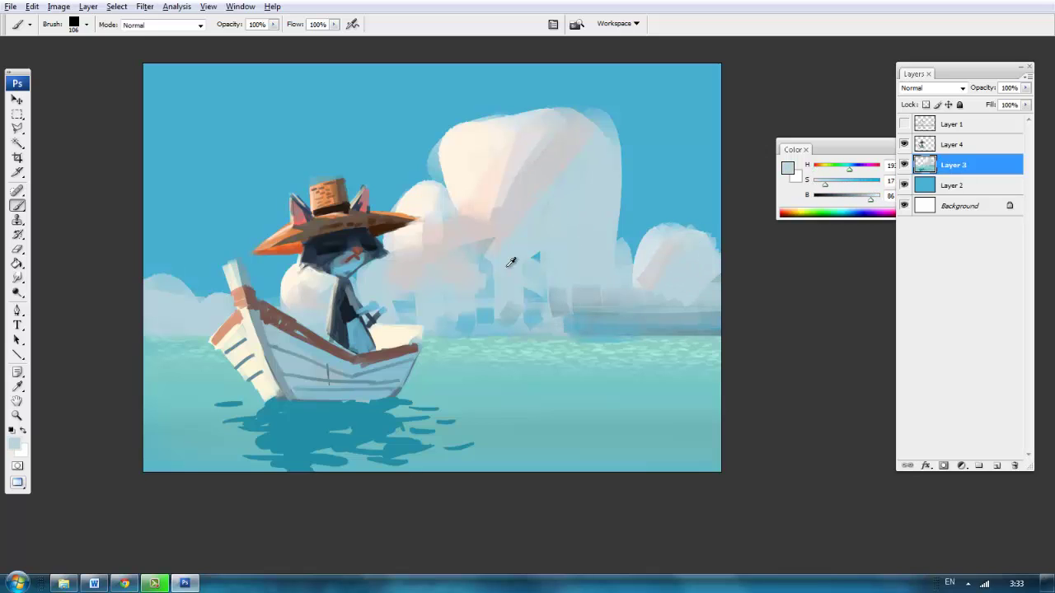
mouse_move(160, 324)
left_mouse_down()
mouse_move(206, 307)
mouse_move(177, 277)
left_mouse_up()
left_click(169, 284, "alt")
left_click(165, 248, "alt")
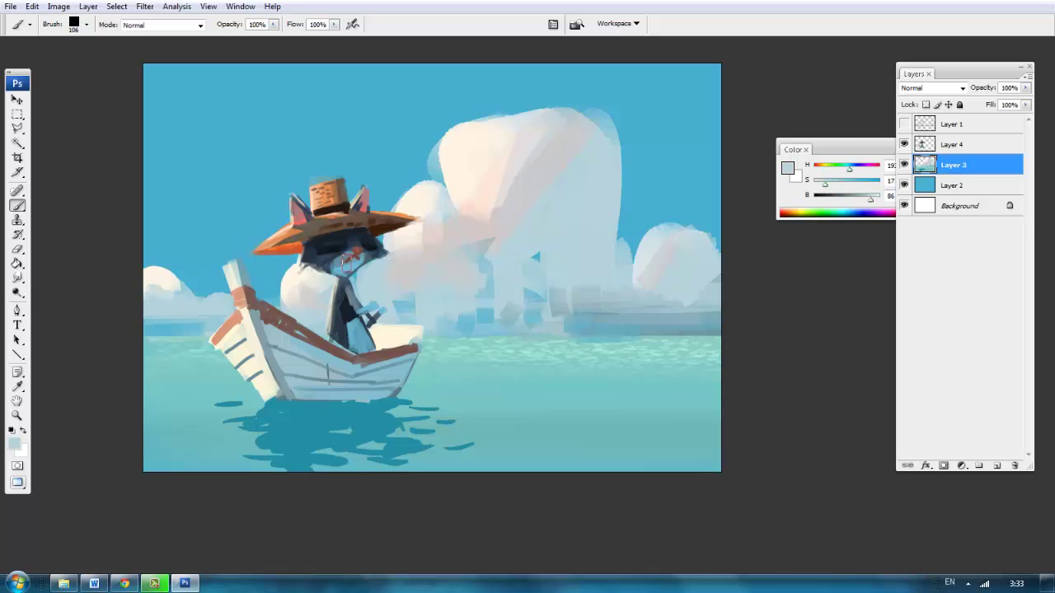
Step: Select a soft round brush and add a new Layer 5 set to Multiply blending
left_click(534, 257, "alt")
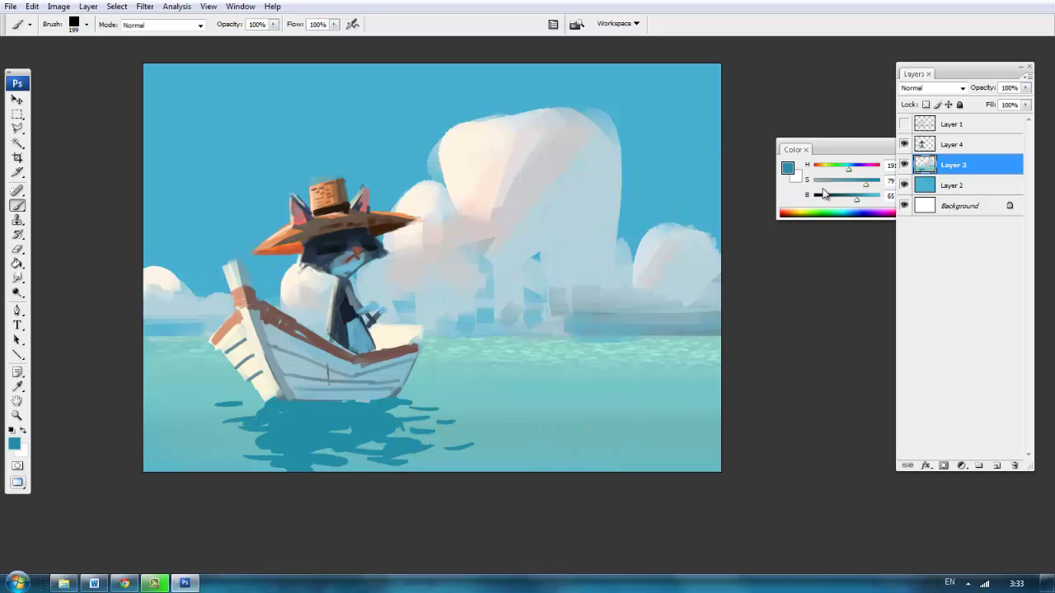
right_click(544, 239)
key("Return")
right_click(547, 239)
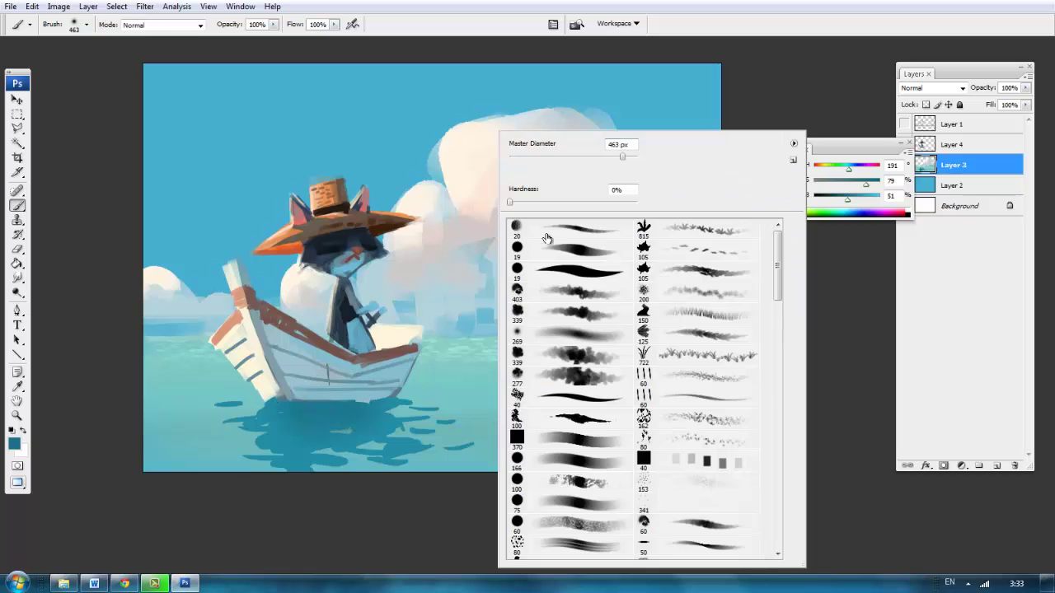
left_click(569, 248)
key("Return")
left_click(996, 466)
left_click(931, 88)
left_click(931, 137)
Step: Paint a saturated blue shadow along the boat's waterline, then add another empty layer
left_click(713, 251, "alt")
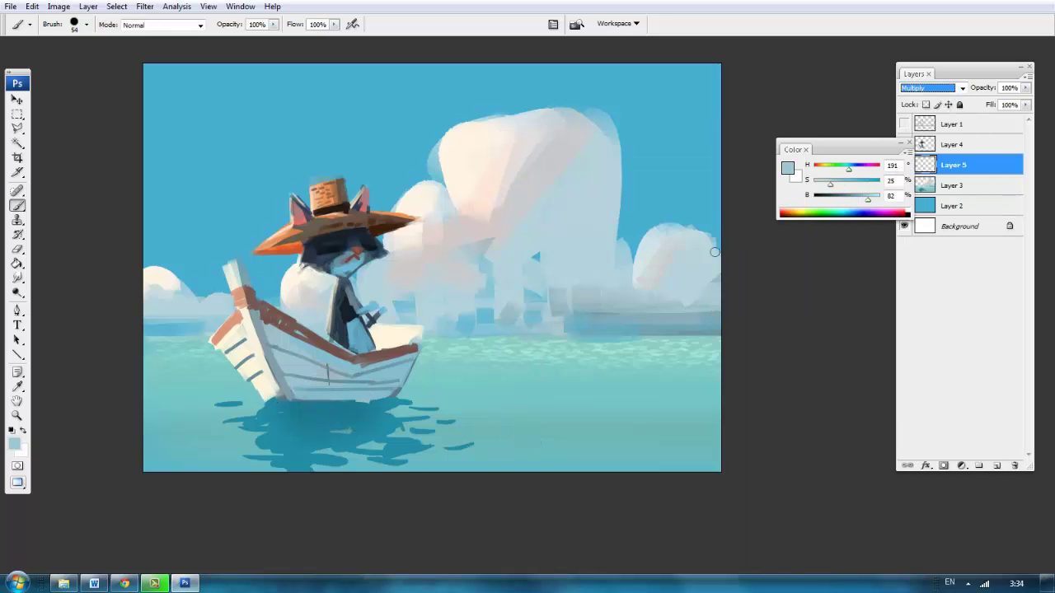
left_click(325, 405, "alt")
left_click_drag(325, 406, 451, 406)
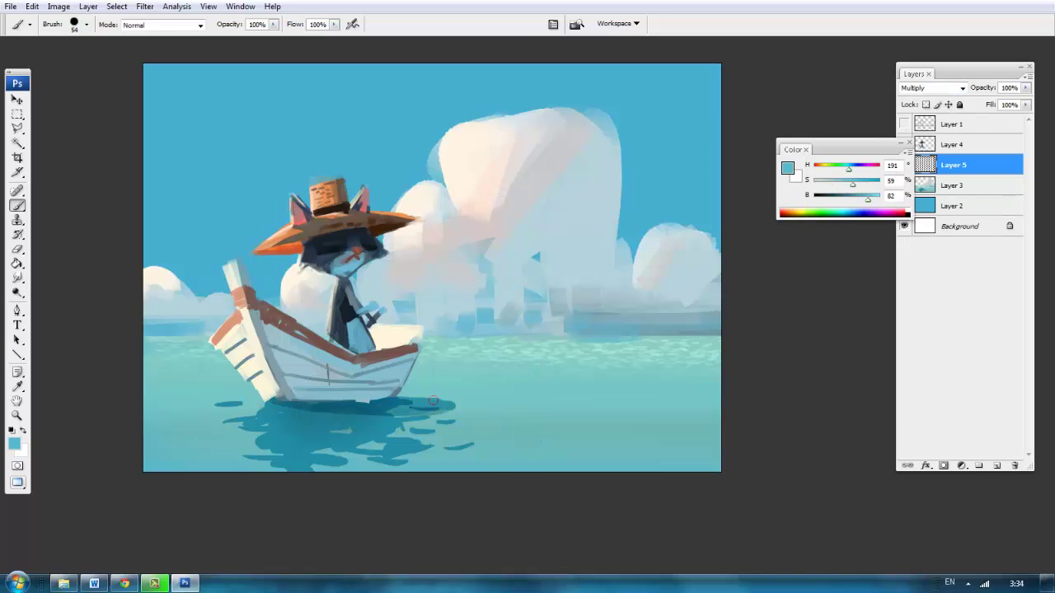
right_click(525, 286)
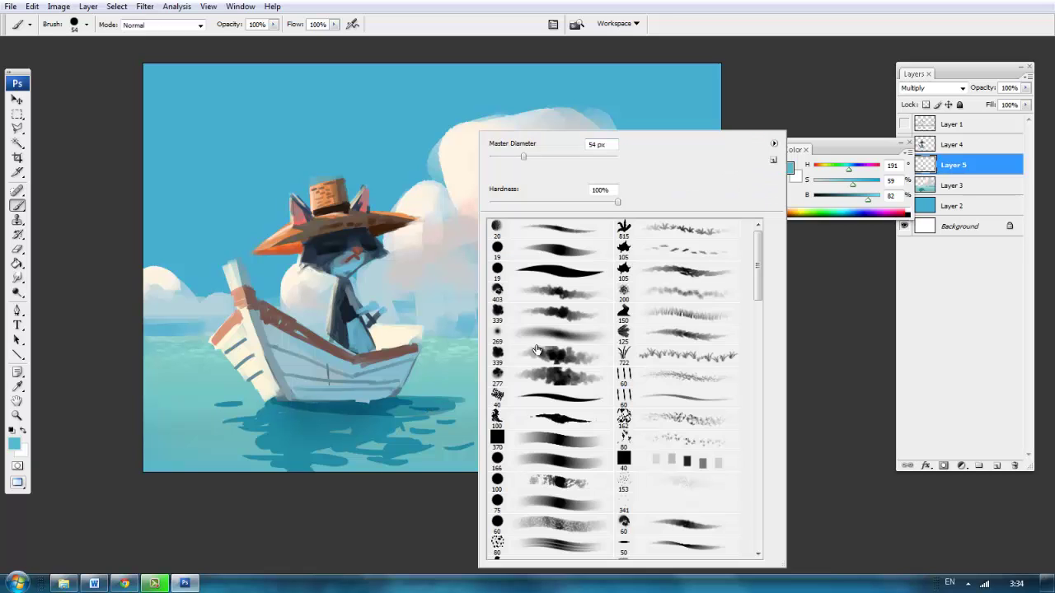
key("Return")
left_click(996, 465)
Step: Set the new layer to Overlay and brush a faint cyan glow into the water around the boat
left_click(931, 87)
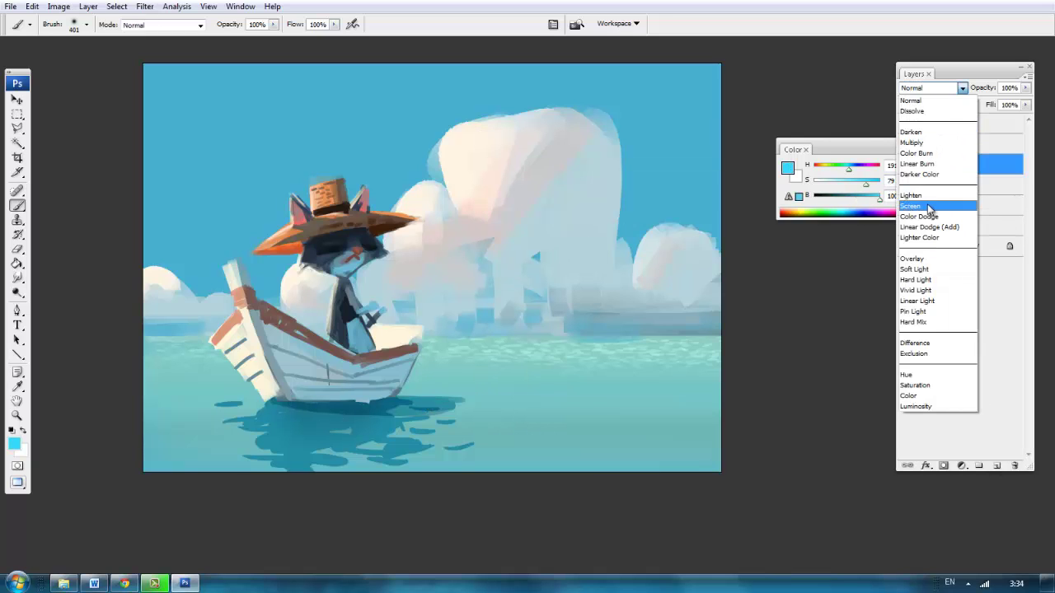
left_click(936, 262)
left_click(843, 212)
left_click_drag(231, 412, 253, 420)
key("ctrl+z")
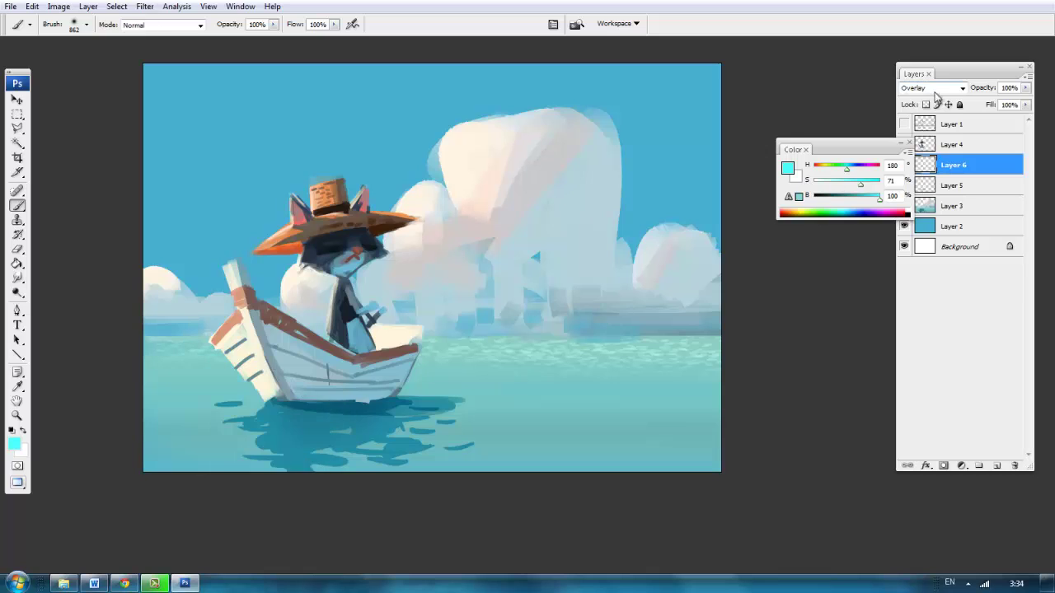
mouse_move(176, 377)
left_mouse_down()
mouse_move(208, 406)
mouse_move(436, 396)
left_mouse_up()
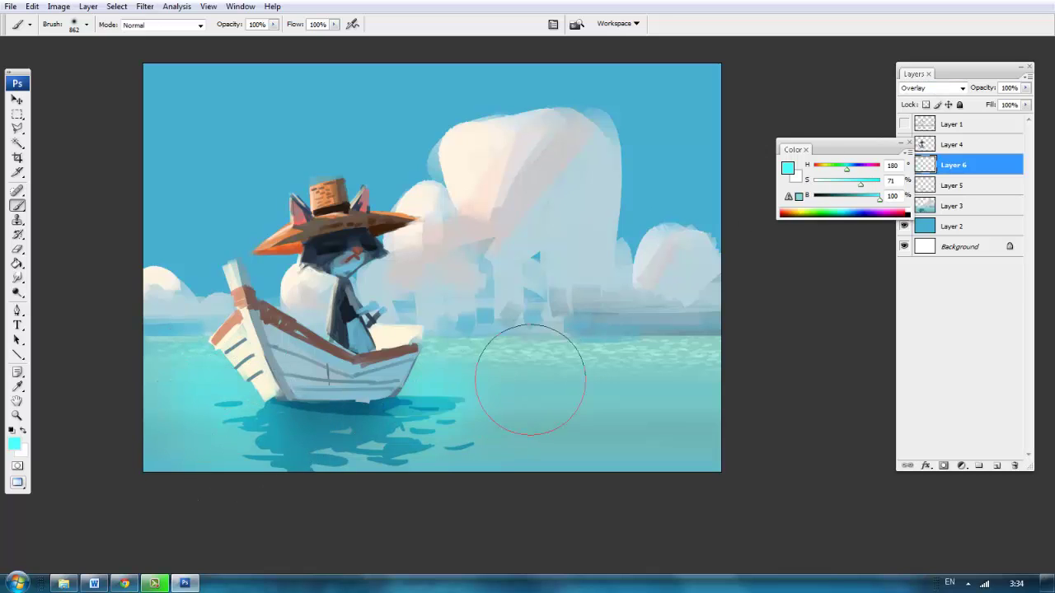
mouse_move(847, 167)
left_mouse_down()
mouse_move(819, 166)
mouse_move(832, 183)
left_mouse_up()
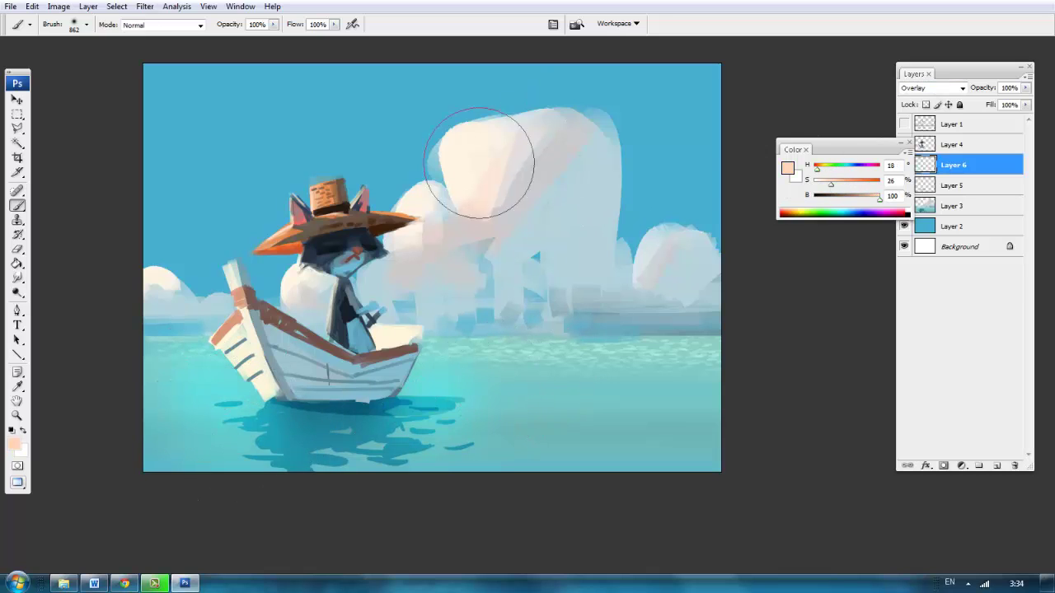
Step: Brush a soft salmon-peach glow over the clouds and add another empty layer
left_click(494, 216, "alt")
left_click_drag(512, 201, 412, 251)
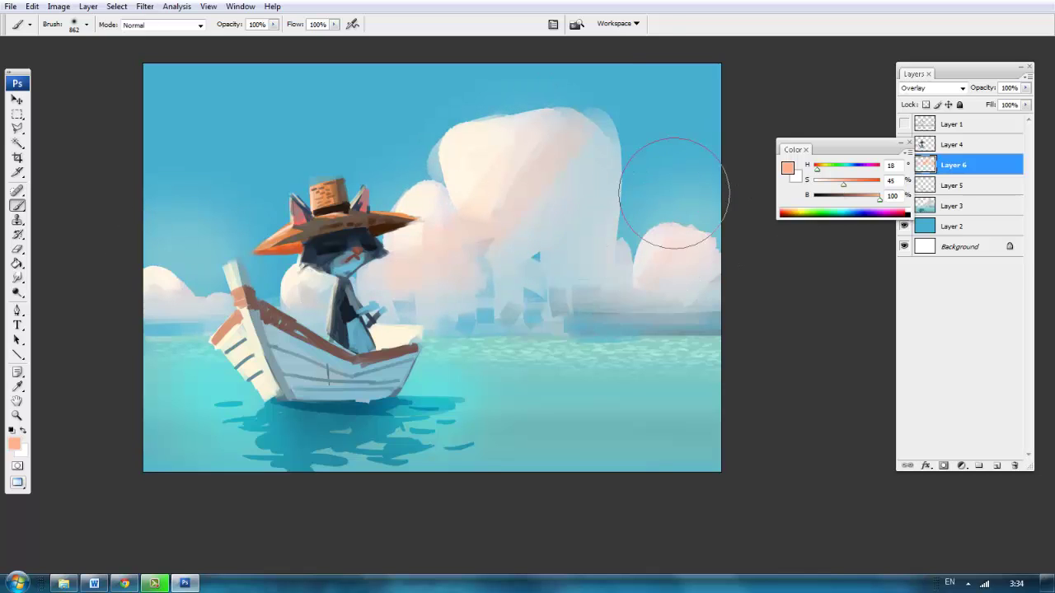
key("z")
mouse_move(543, 262)
left_mouse_down()
mouse_move(475, 231)
mouse_move(506, 264)
left_mouse_up()
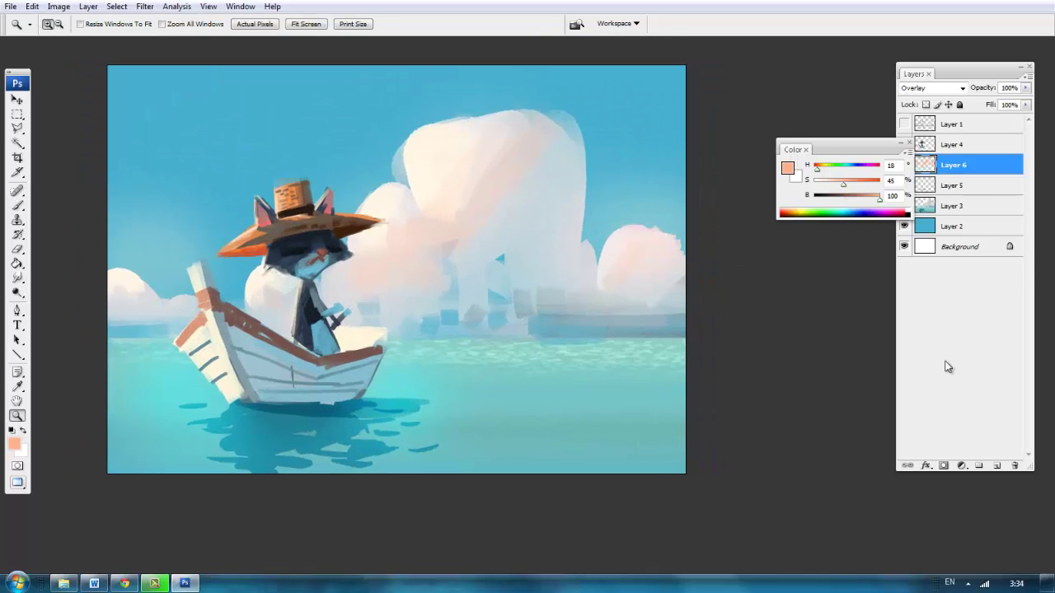
left_click(996, 465)
key("b")
right_click(514, 236)
left_click(332, 306, "alt")
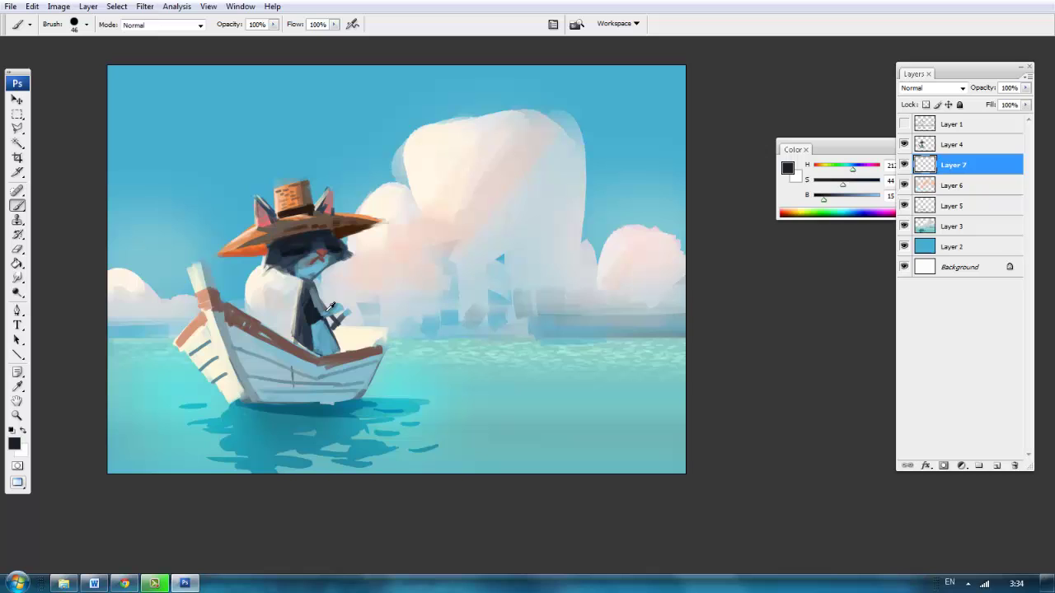
Step: On a new layer above Layer 4, draw the long curved fishing rod from the paws
left_click(958, 146)
left_click(996, 466)
left_click_drag(395, 271, 501, 227)
right_click(526, 131)
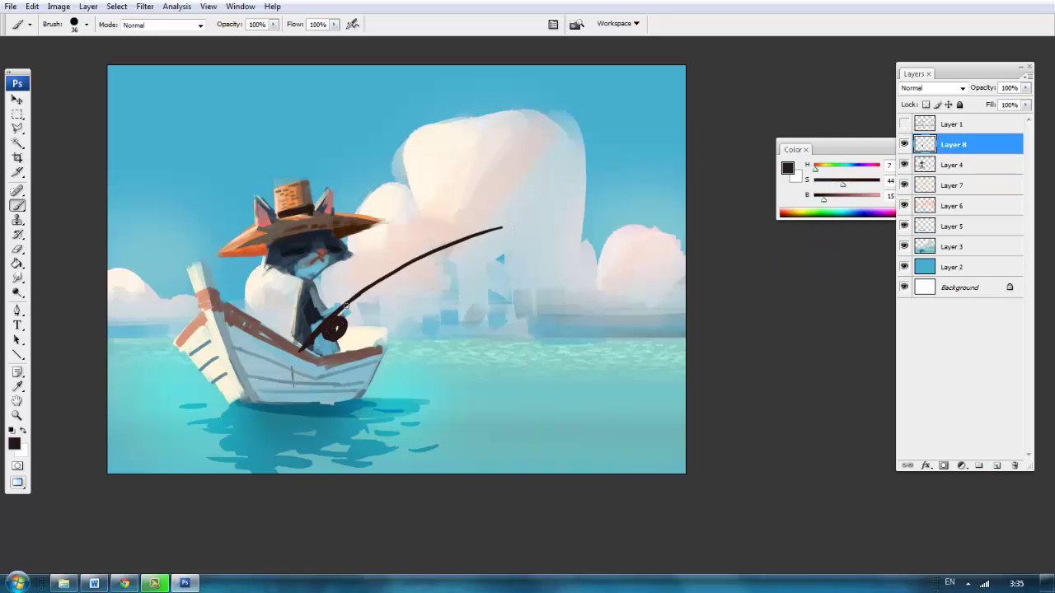
left_click_drag(843, 184, 825, 184)
left_click_drag(824, 199, 846, 198)
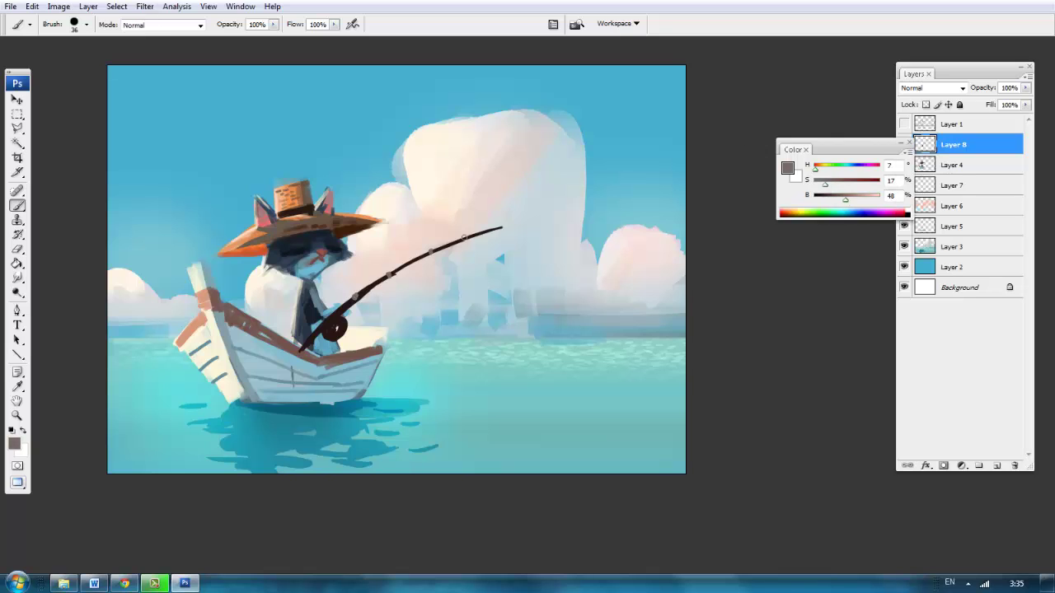
Step: Draw a pale pink fishing line down to the water with a 17 px brush
right_click(582, 188)
left_click(467, 238, "alt")
left_click(880, 195)
left_click_drag(842, 182, 825, 182)
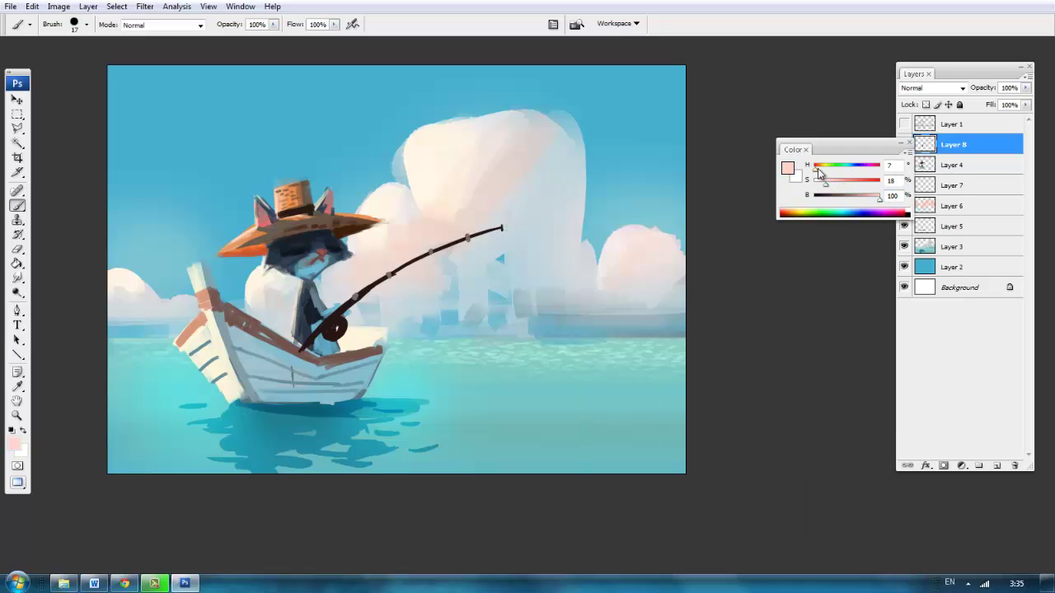
left_click(868, 196)
left_click(880, 195)
left_click_drag(501, 228, 652, 417)
Step: Paint dark teal ripple rings where the line meets the water
left_click(379, 406, "alt")
left_click_drag(666, 407, 668, 420)
left_click(590, 405, "alt")
scroll(566, 362, "up", 2)
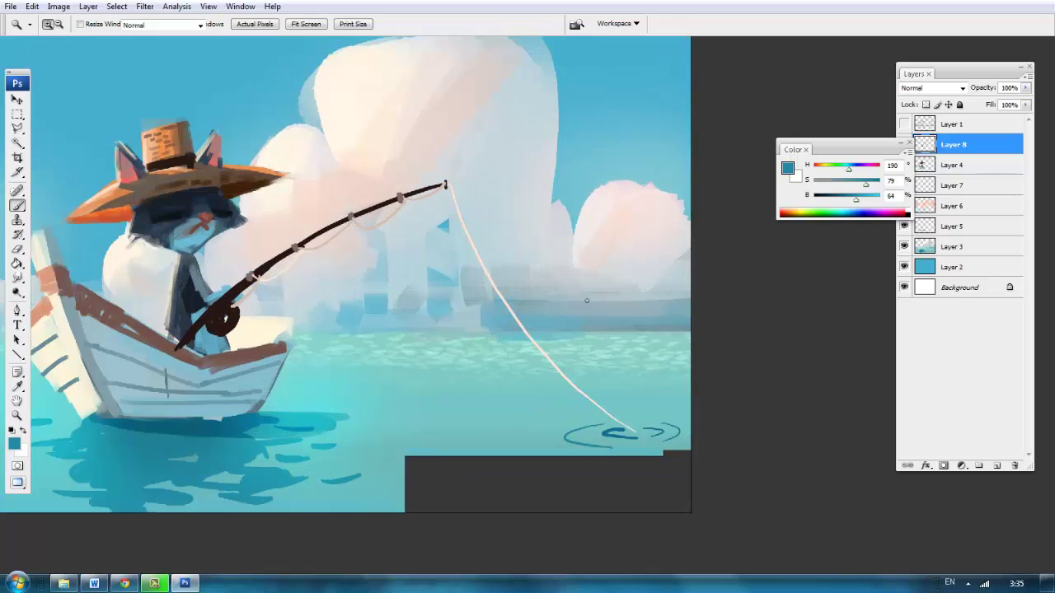
Step: Paint the bobber with a 37 px brush, adding a salmon-red band
right_click(615, 130)
key("Return")
left_click(537, 330, "alt")
left_click(624, 383, "alt")
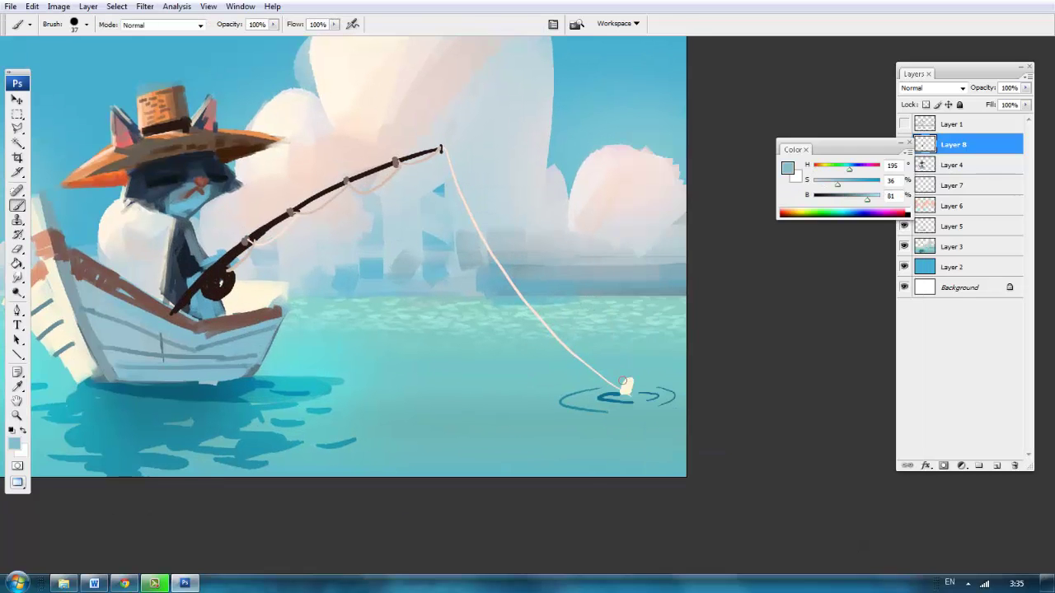
left_click(903, 213)
left_click_drag(630, 386, 642, 390)
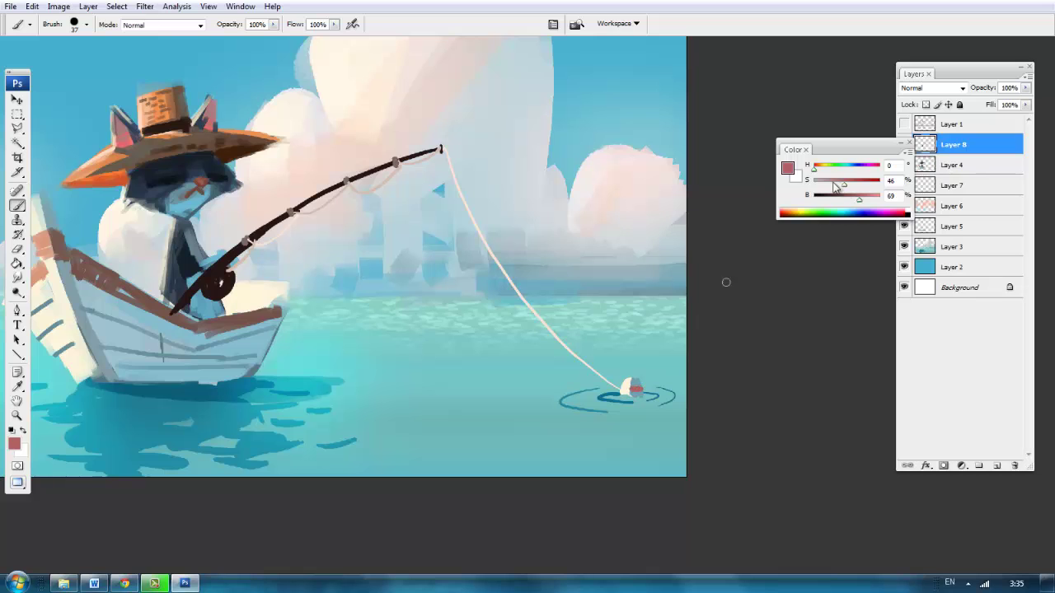
left_click_drag(873, 181, 844, 181)
left_click_drag(824, 167, 817, 169)
Step: Add a dark brown 22 px stroke on the bobber and pan to show the whole painting
right_click(631, 318)
key("Return")
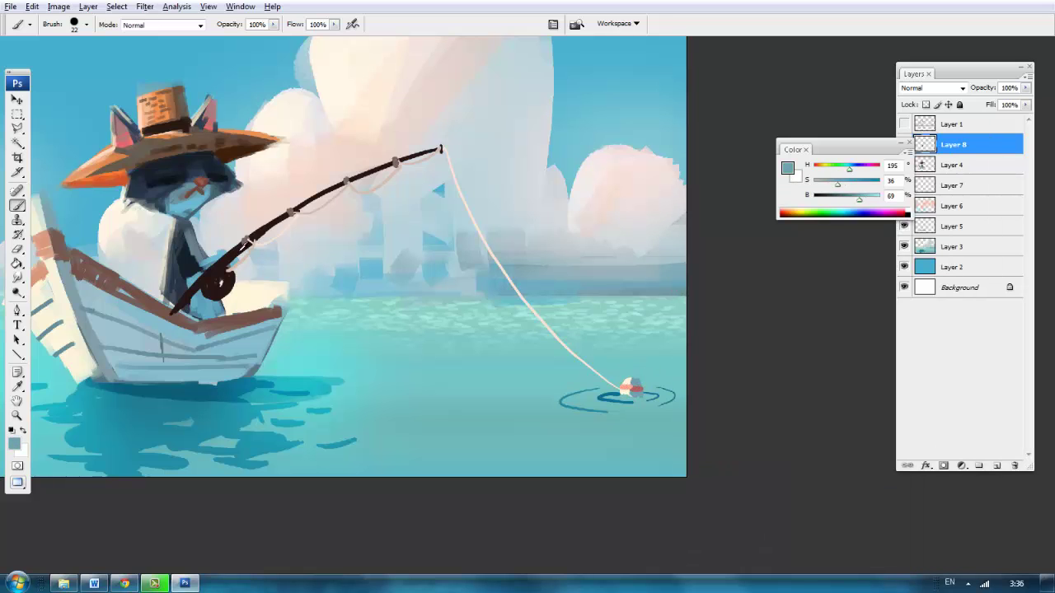
left_click(244, 246, "alt")
left_click_drag(630, 359, 631, 379)
scroll(580, 282, "down", 1)
left_click_drag(581, 282, 482, 261)
Step: Paint the bobber's dark antenna and small birds in the upper-right sky
key("b")
right_click(523, 137)
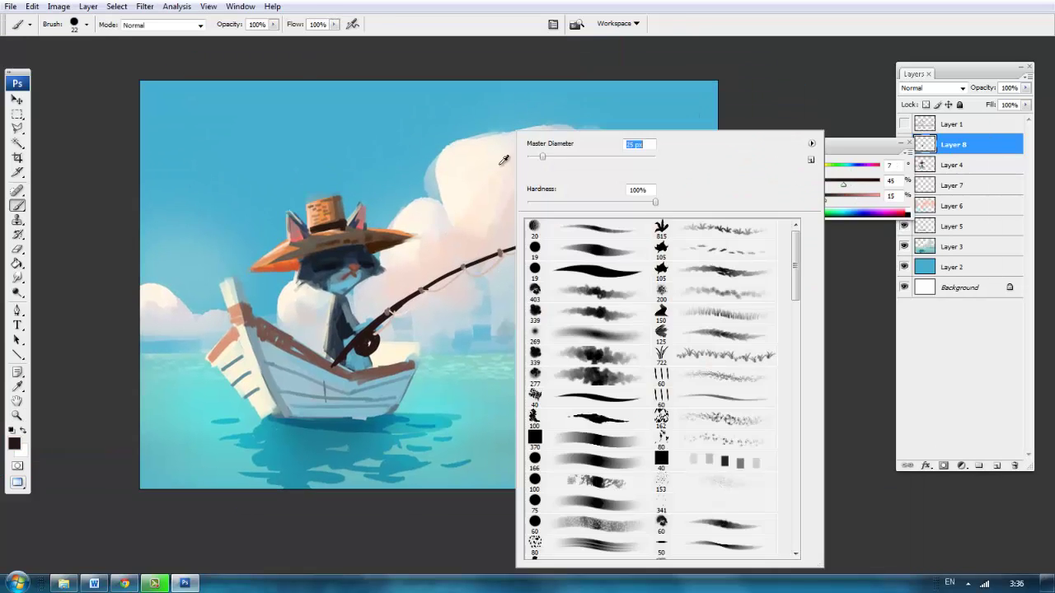
key("Return")
left_click_drag(824, 198, 837, 198)
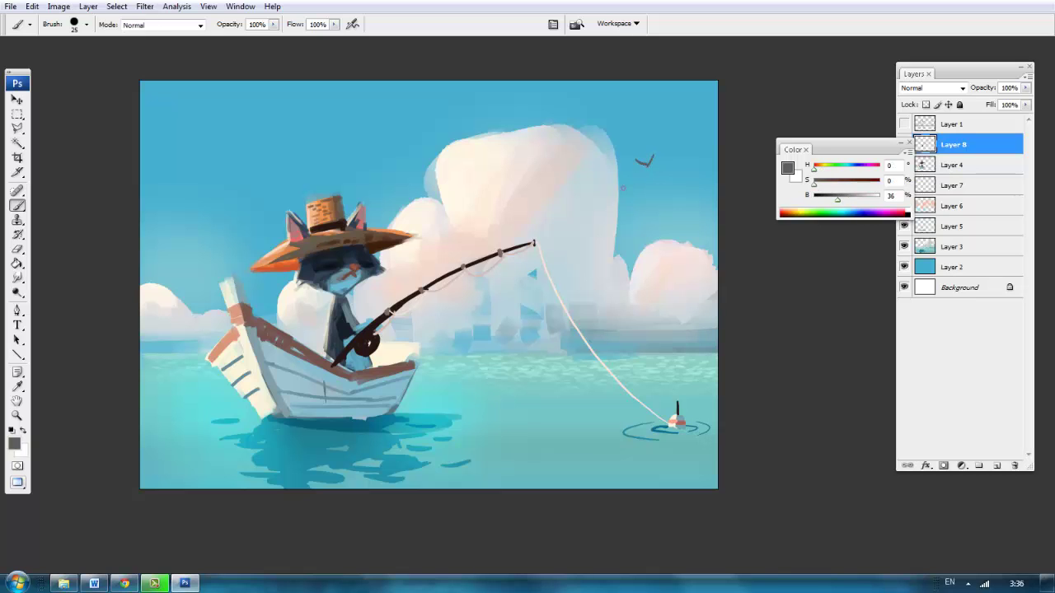
left_click_drag(671, 200, 683, 198)
left_click(613, 264, "alt+space")
left_click(577, 288, "ctrl+space")
left_click(544, 305, "alt")
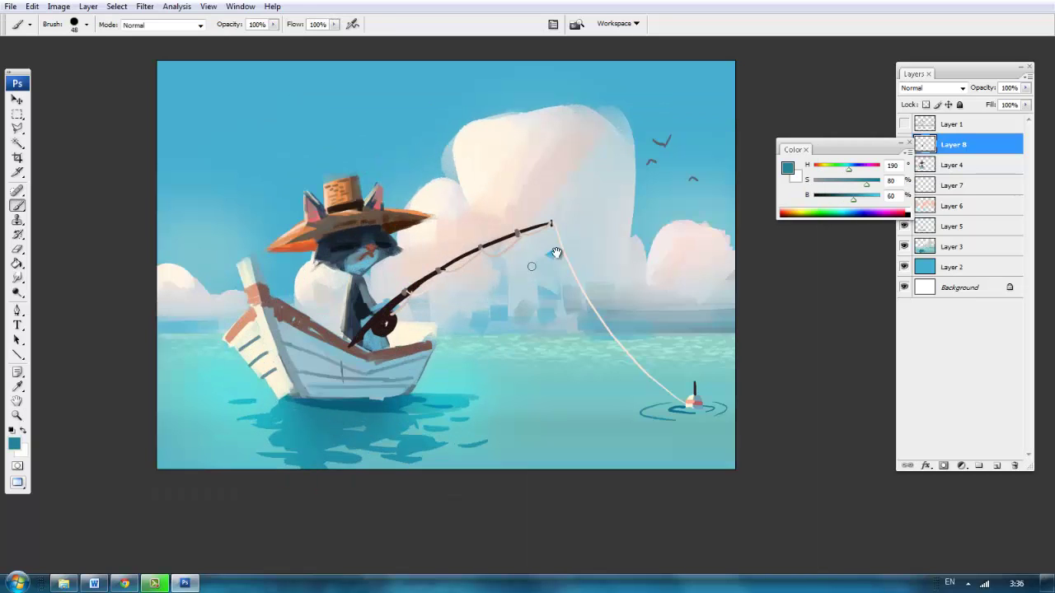
Step: Zoom in and sample dark navy and grey-blue shades from the cat using a 17 px brush
key("z")
left_click(544, 306)
key("b")
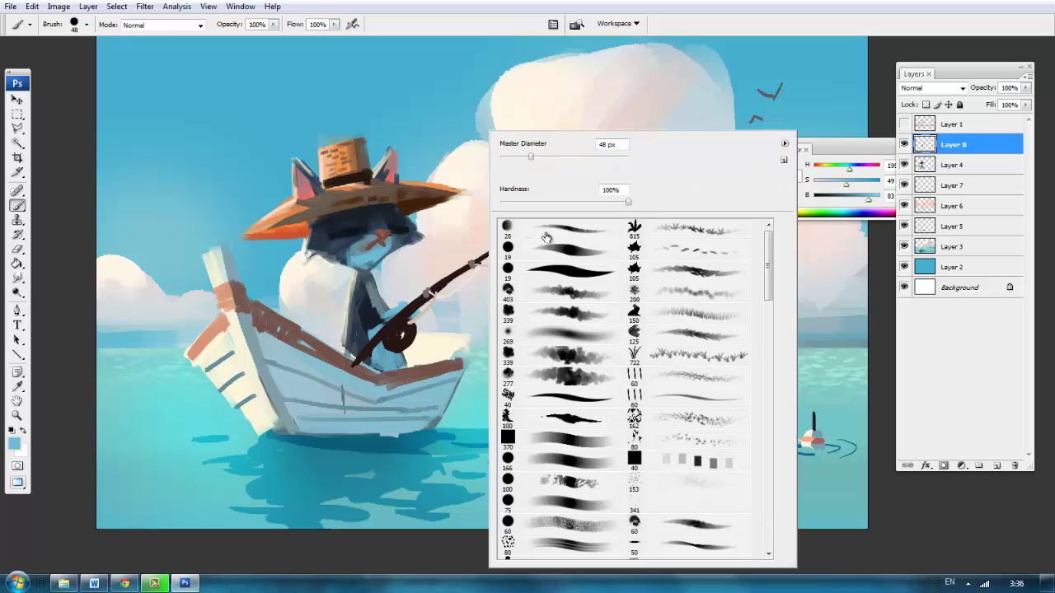
right_click(489, 130)
key("Return")
left_click(369, 314, "alt")
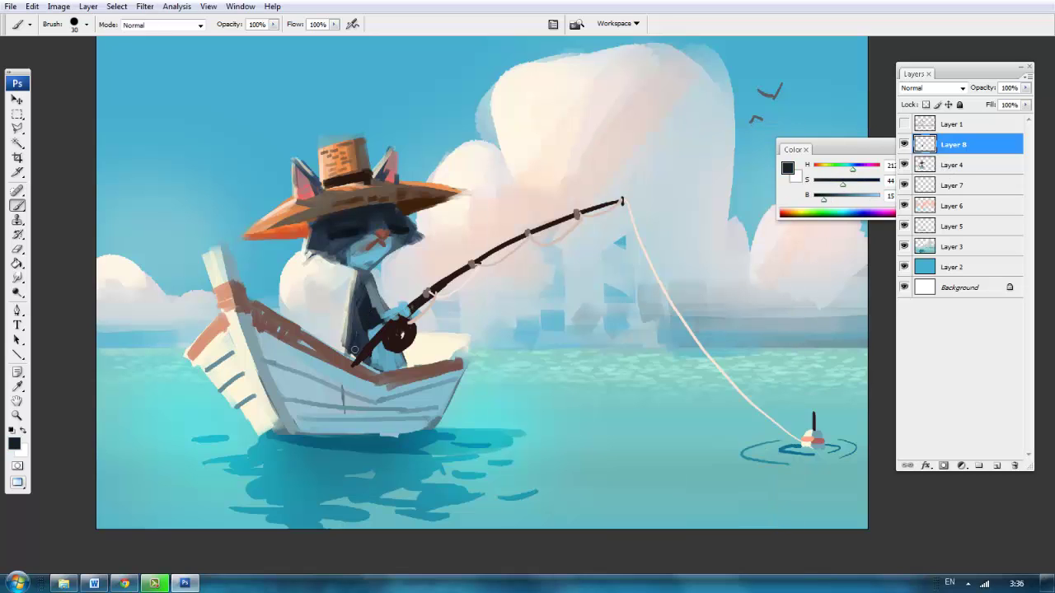
right_click(408, 196)
key("Return")
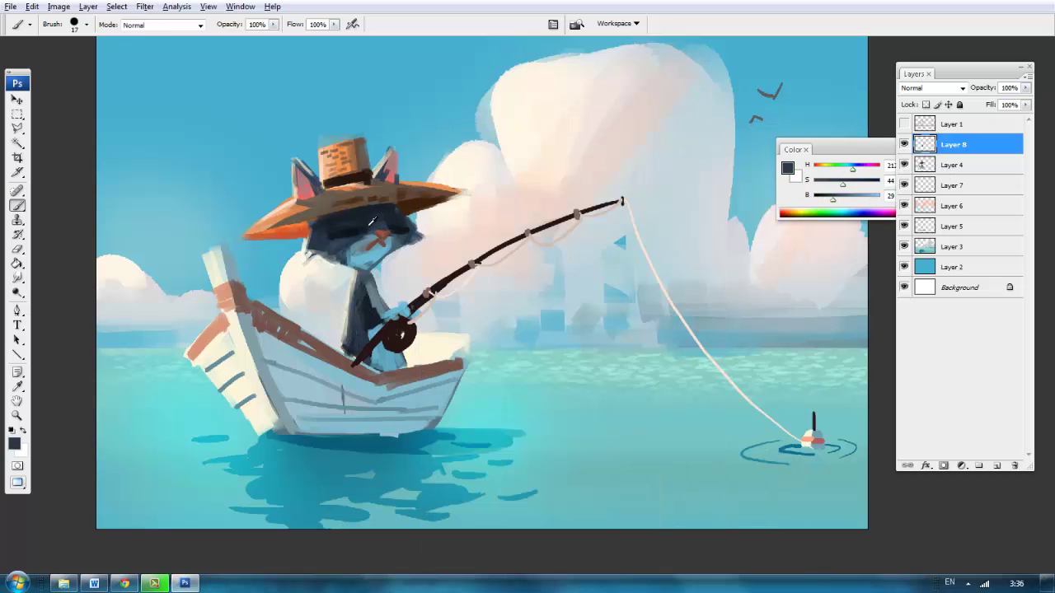
left_click(336, 237, "alt")
left_click(351, 248, "alt")
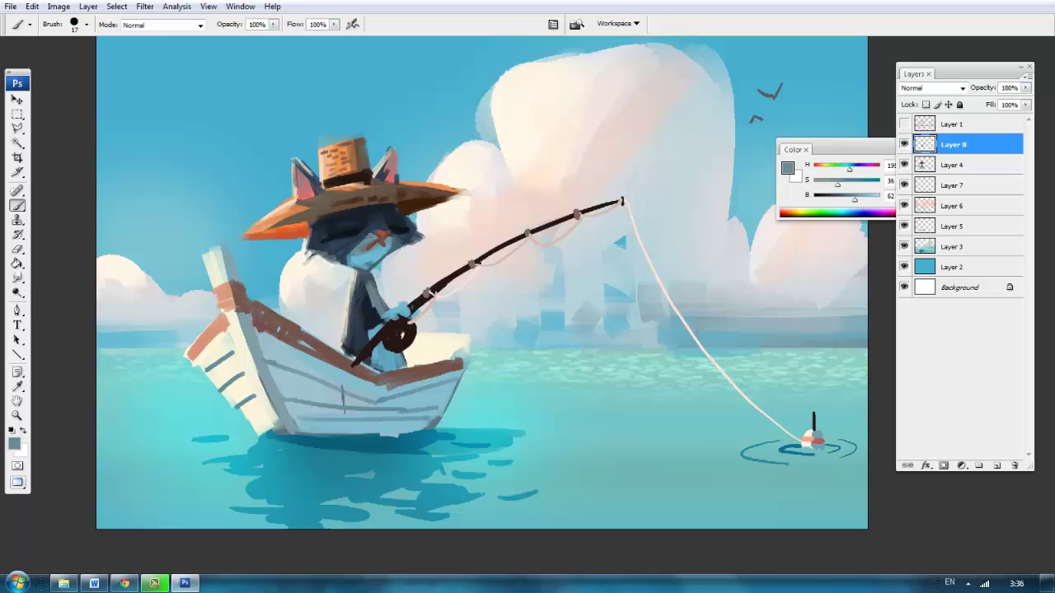
left_click(378, 259, "alt")
Step: Zoom out and add a new Layer 9 on top for Soft Light blending
key("z")
left_click(539, 272, "alt")
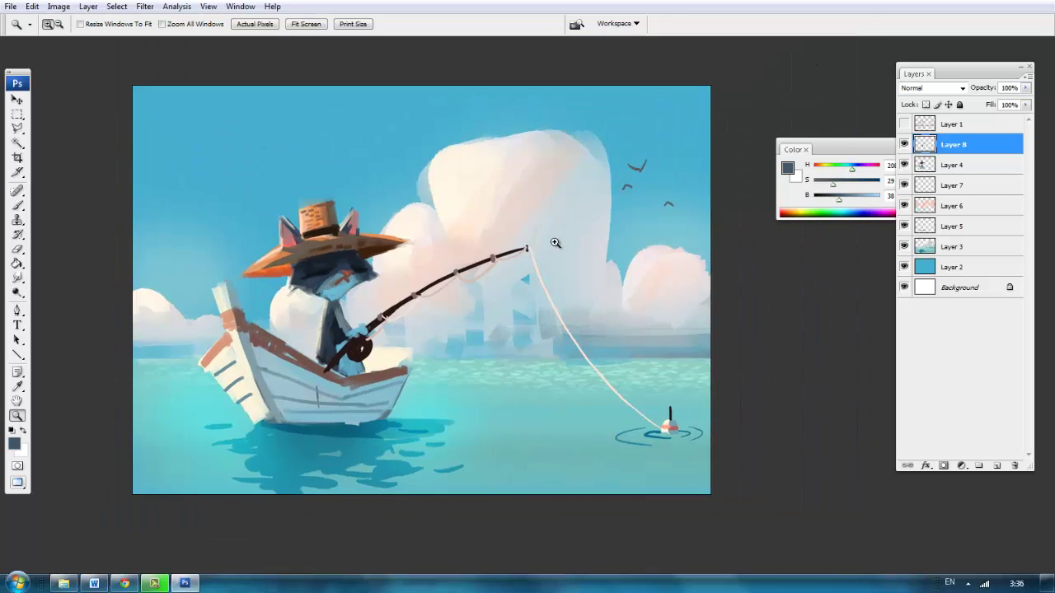
left_click(540, 272)
left_click(996, 466)
left_click(931, 87)
Step: Shift the colour toward light pink and set the brush size to 463 px
left_click(930, 275)
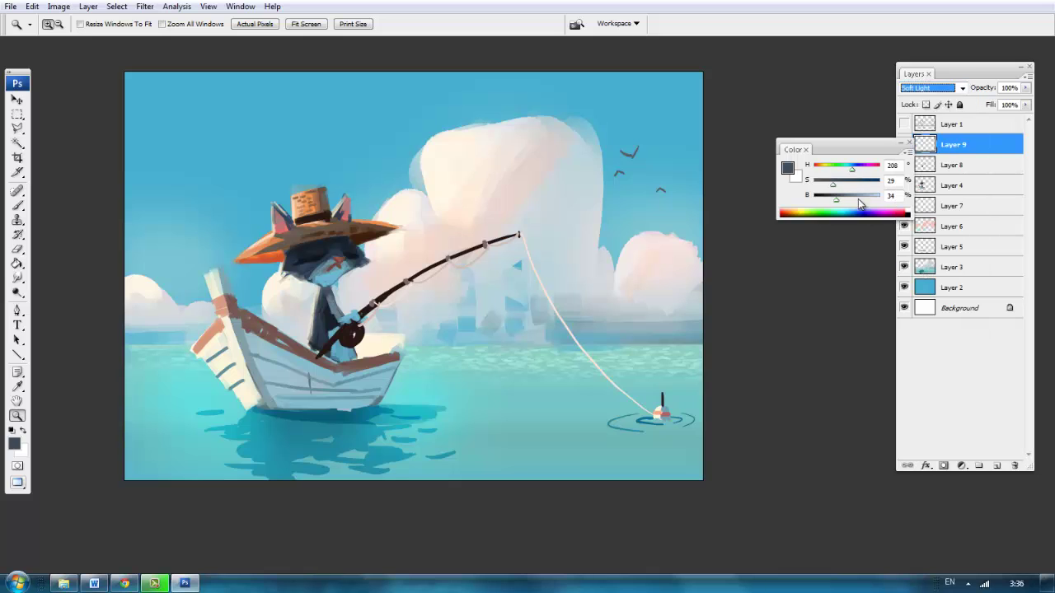
mouse_move(863, 206)
left_mouse_down()
mouse_move(835, 186)
mouse_move(847, 180)
left_mouse_up()
key("b")
right_click(449, 272)
key("Return")
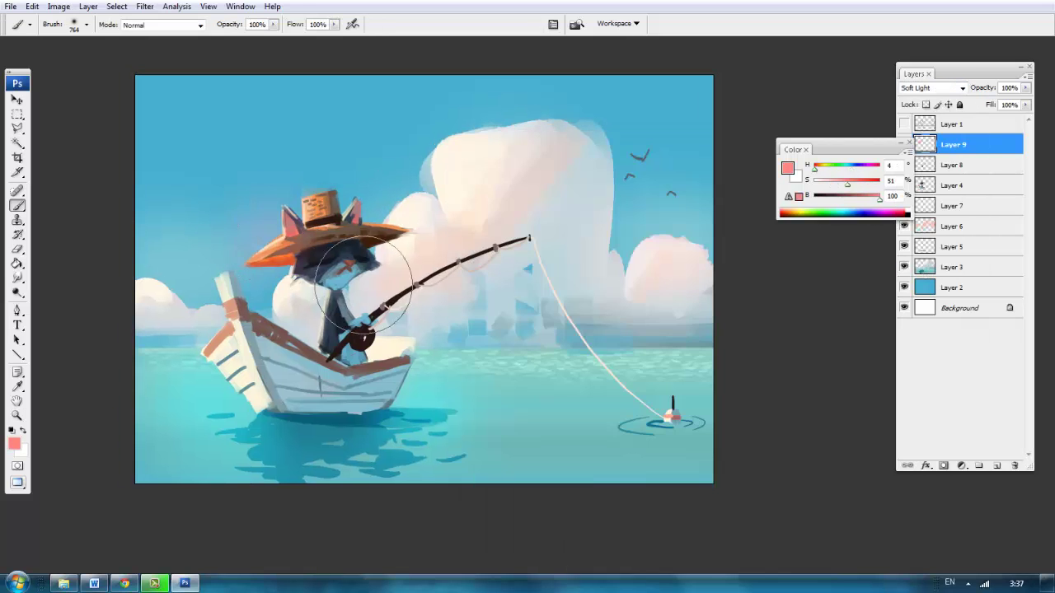
right_click(322, 299)
key("Return")
right_click(286, 312)
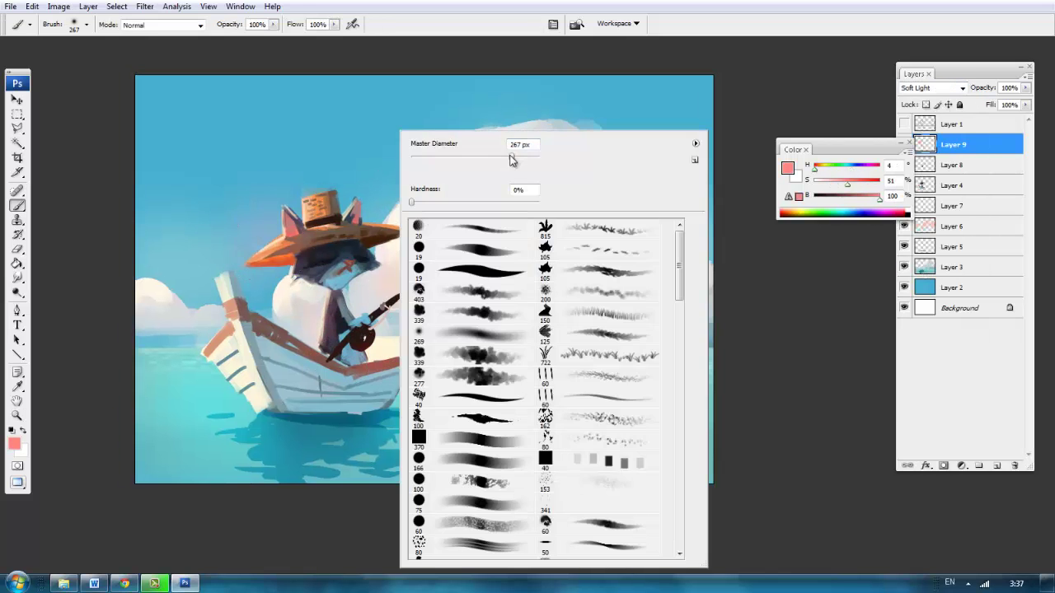
type("463")
key("Return")
Step: With a 911 px cyan brush, brighten the top-left sky, then shift the hue toward orange
key("z")
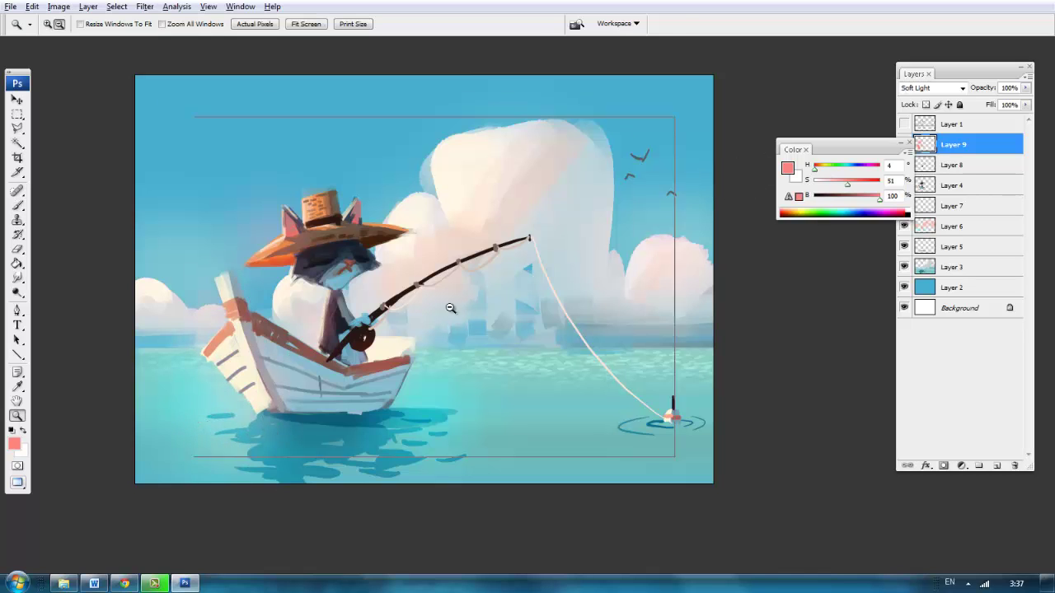
mouse_move(522, 302)
left_mouse_down()
mouse_move(491, 284)
mouse_move(488, 306)
left_mouse_up()
key("b")
right_click(462, 136)
left_click(396, 99, "alt")
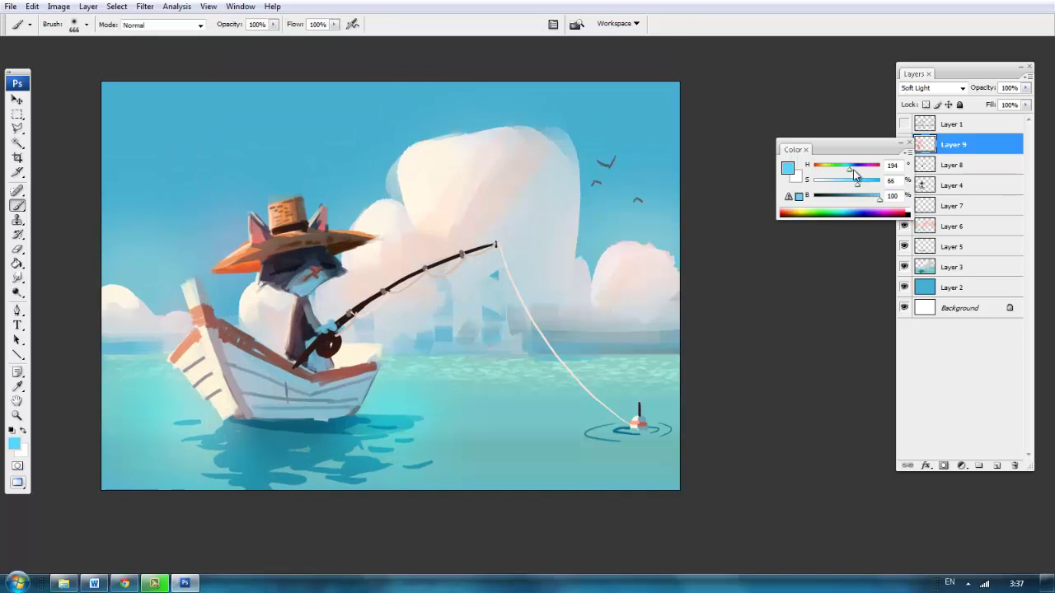
right_click(540, 213)
type("911")
key("Return")
left_click_drag(153, 58, 107, 189)
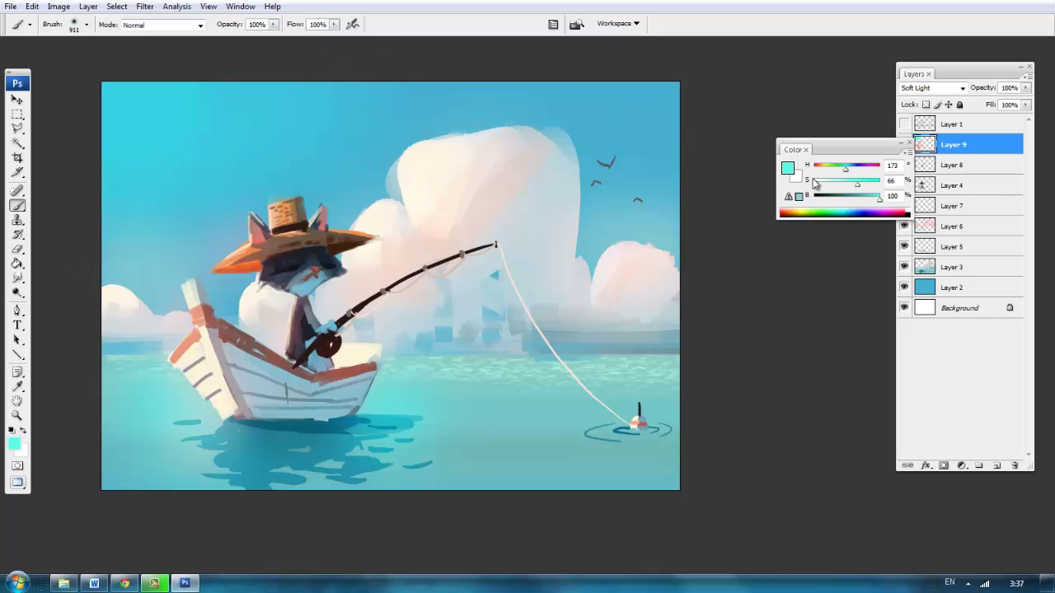
mouse_move(846, 167)
left_mouse_down()
mouse_move(817, 167)
mouse_move(823, 183)
mouse_move(821, 168)
left_mouse_up()
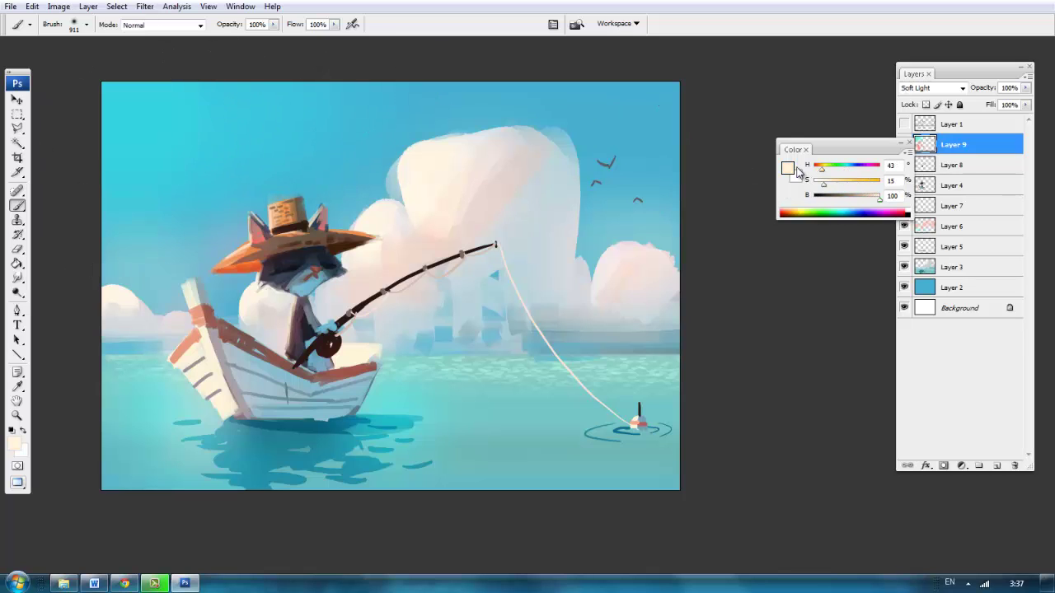
Step: Sample dark brown from the fishing rod and add a new layer above Layer 9, zoomed on the boat
key("z")
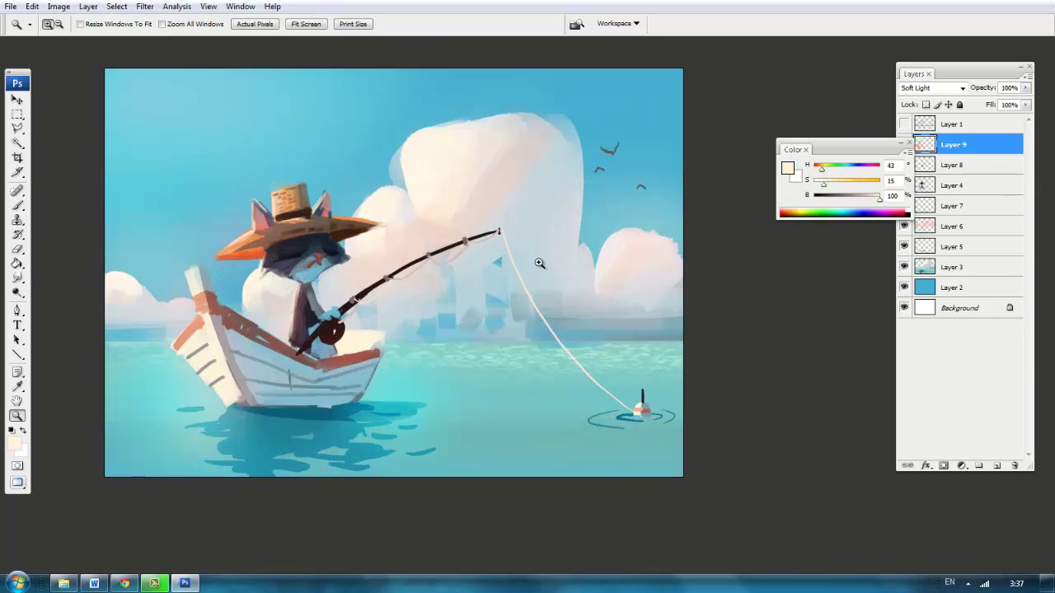
key("b")
right_click(513, 256)
left_click(501, 247, "alt")
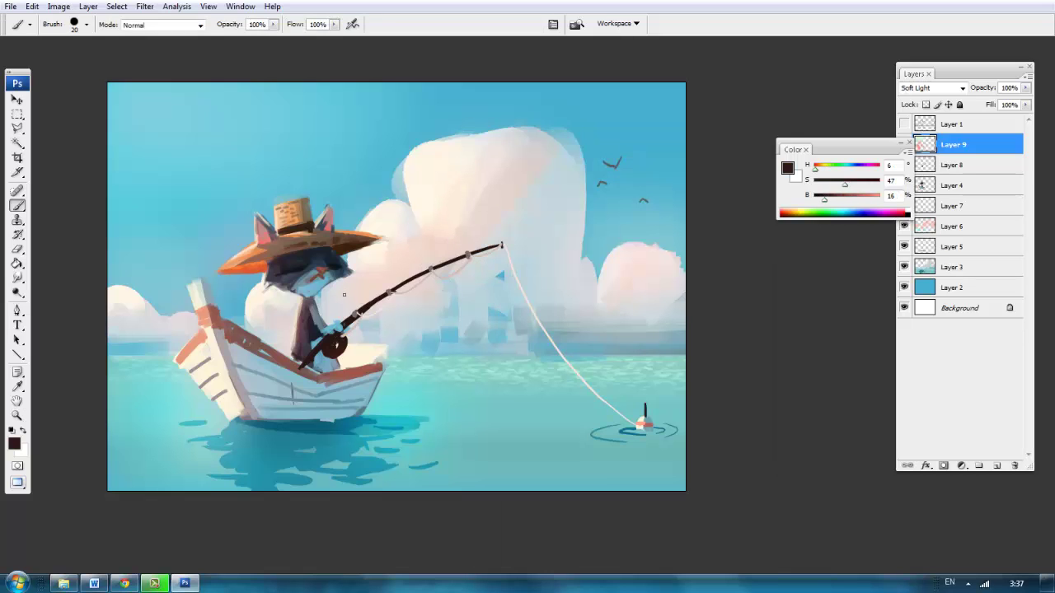
key("z")
left_click_drag(176, 153, 547, 448)
key("b")
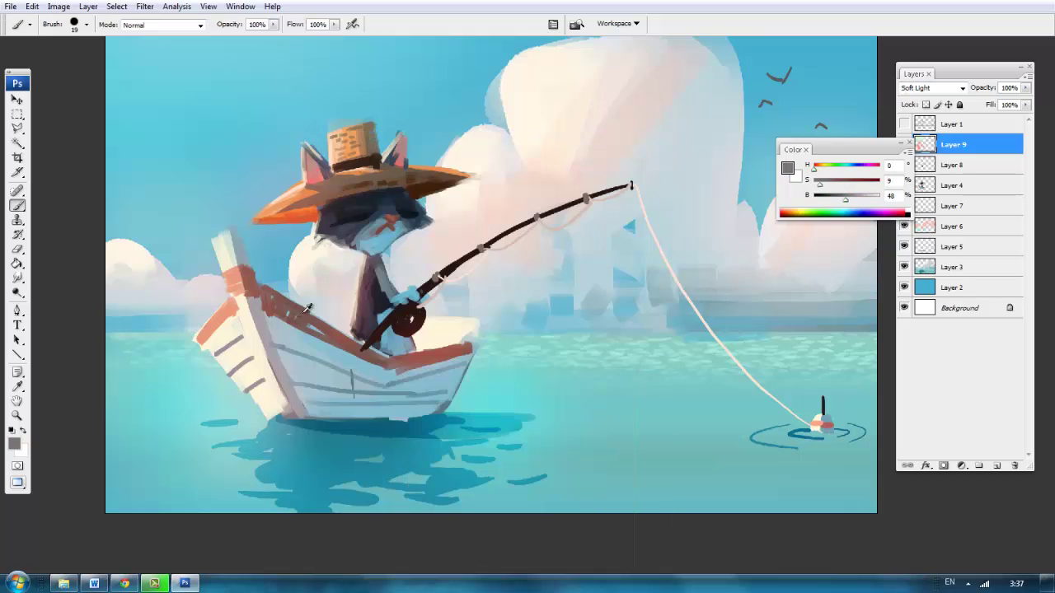
left_click(999, 468)
key("ctrl+plus")
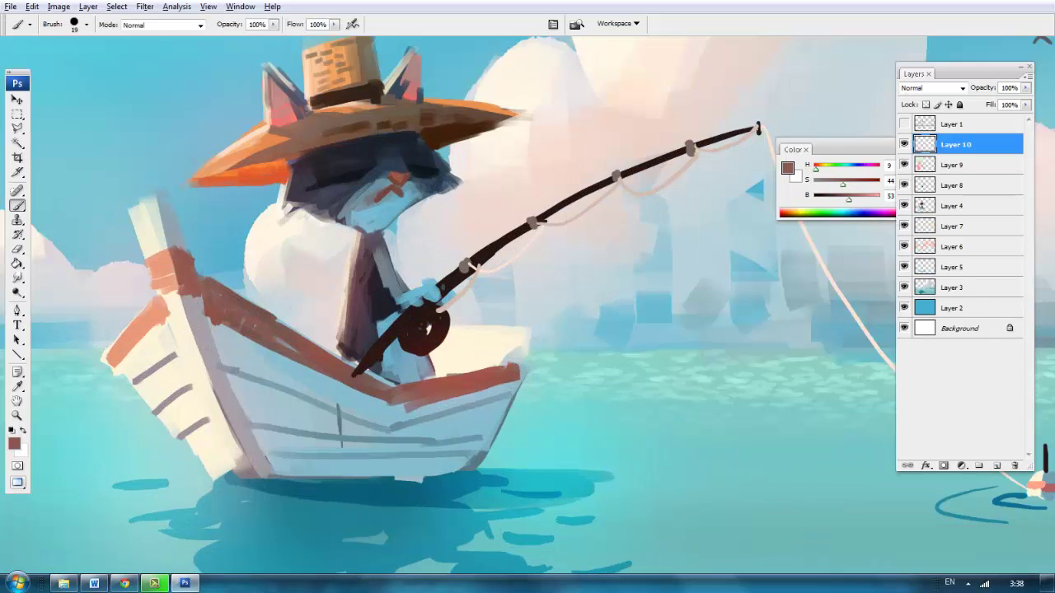
Step: Paint a salmon highlight along the boat's right edge and pick bright cyan for hull reflections
left_click(176, 284, "alt")
left_click_drag(432, 317, 430, 319)
left_click_drag(525, 335, 516, 376)
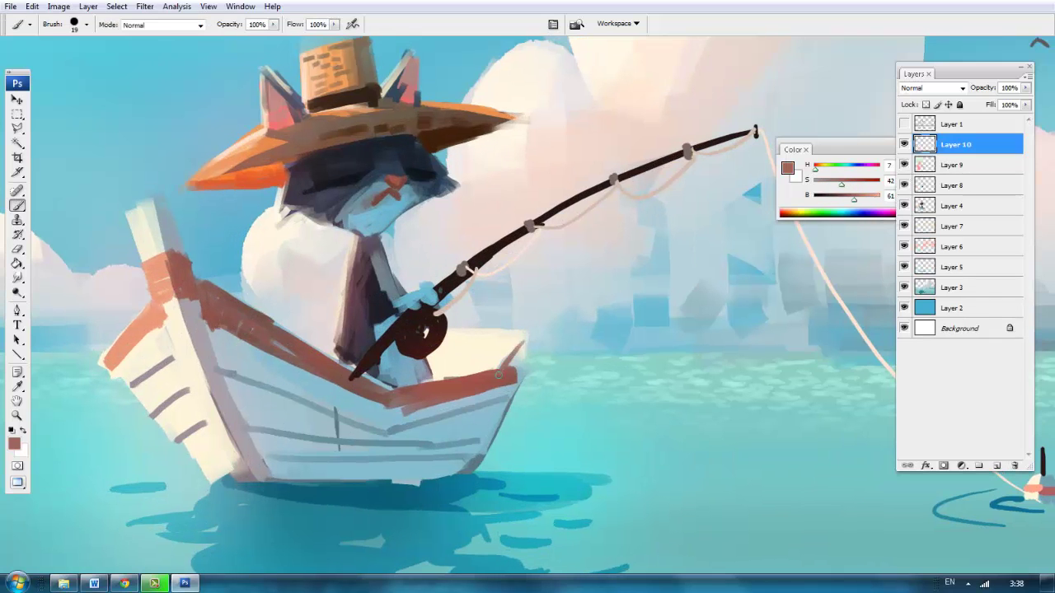
left_click(521, 360, "alt")
left_click(451, 450, "alt")
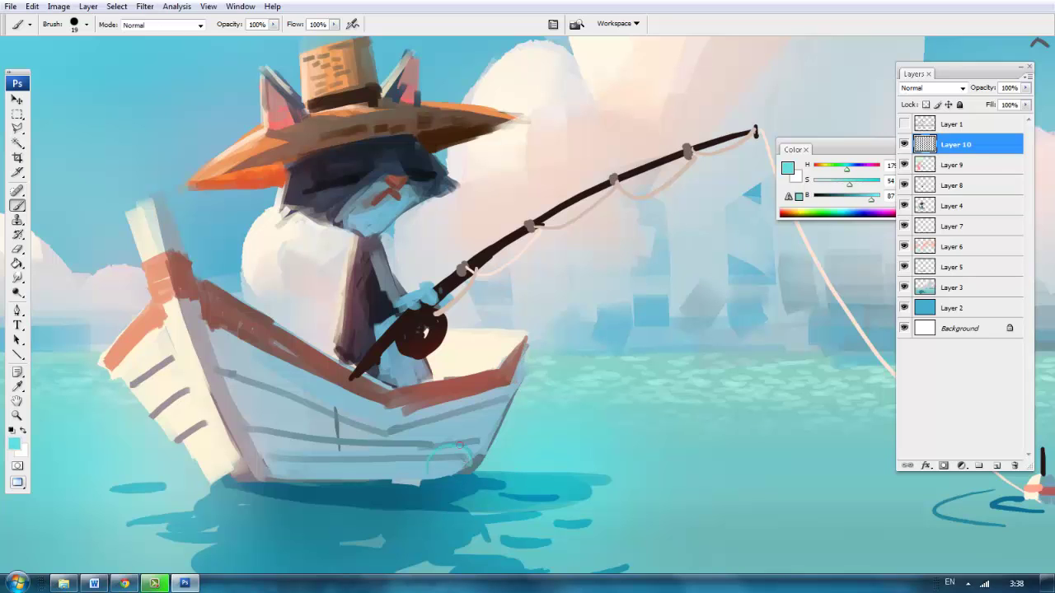
Step: Paint a dark blue shadow along the boat's waterline and enlarge the brush to 42
left_click(439, 482, "alt")
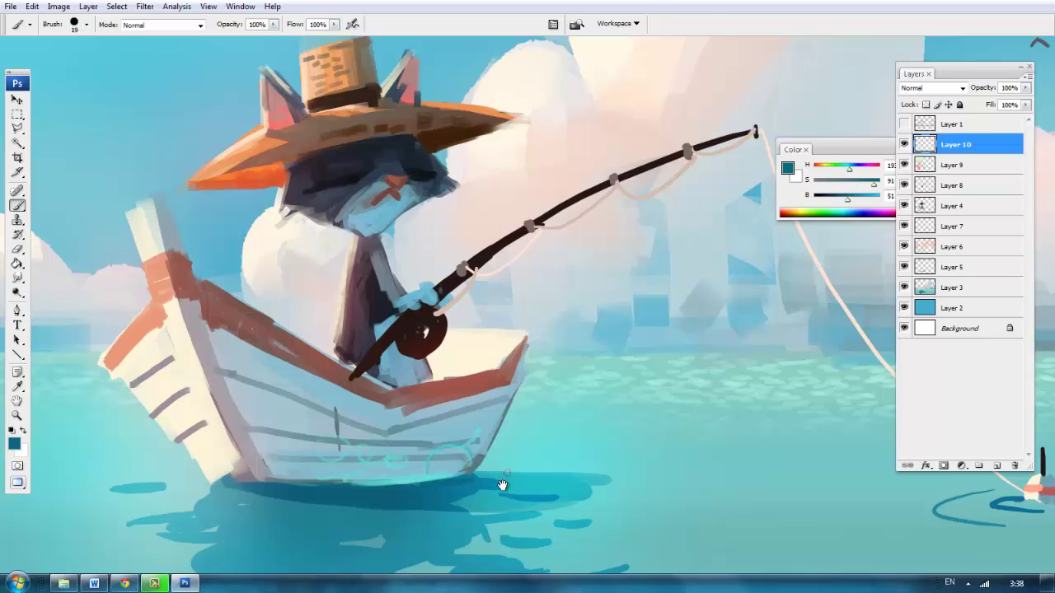
mouse_move(503, 487)
left_mouse_down()
mouse_move(514, 379)
mouse_move(605, 362)
mouse_move(469, 408)
left_mouse_up()
left_click(469, 407, "alt")
key("ctrl+minus")
right_click(528, 136)
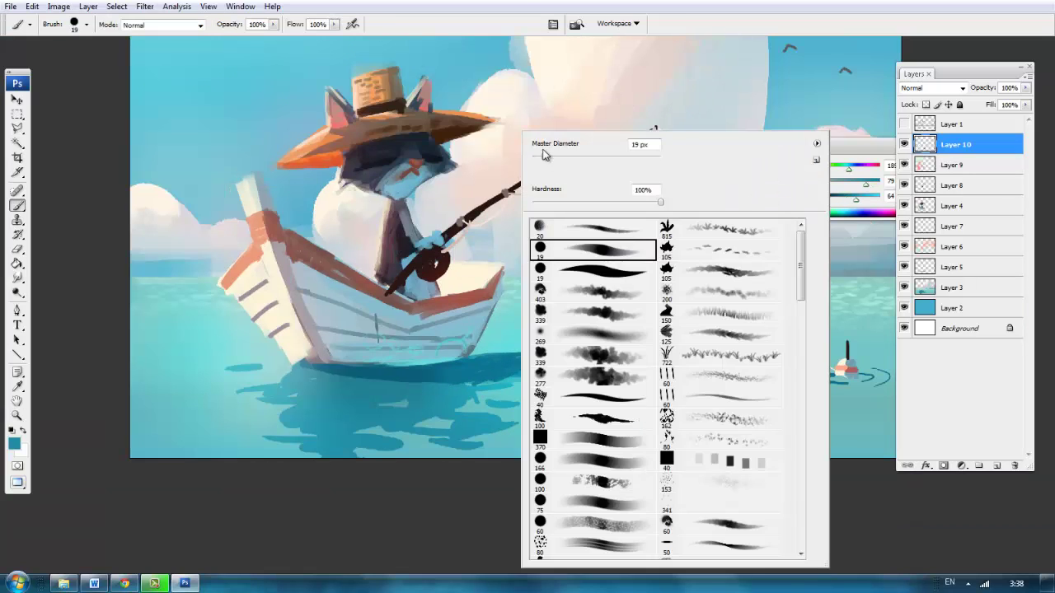
left_click(304, 405, "alt")
Step: Shrink the brush to 21 and stroke a thin light-cyan ripple across the water right of the boat
left_click(271, 419, "alt")
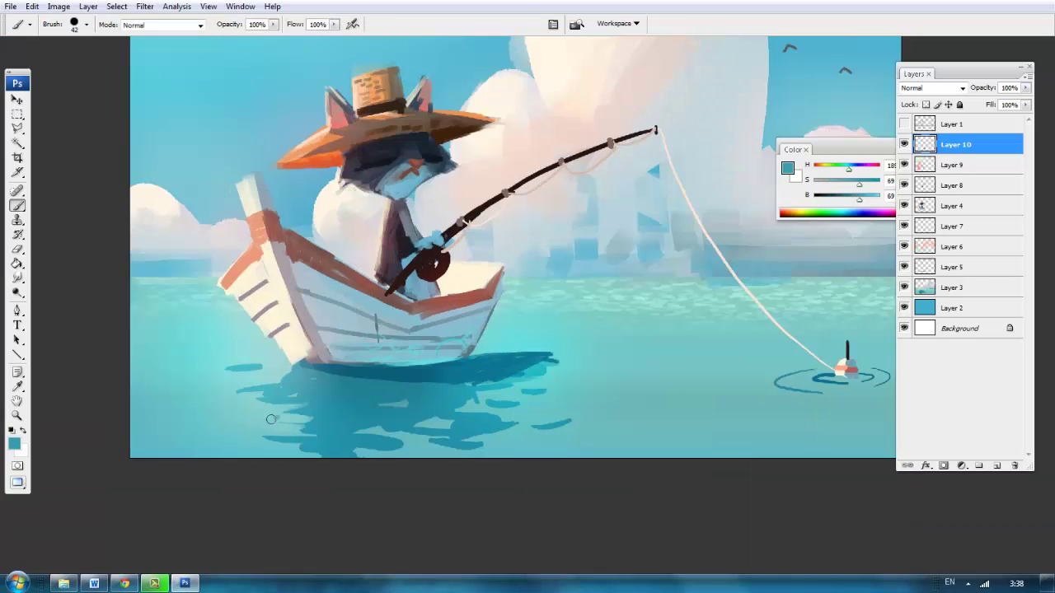
left_click(540, 388, "alt")
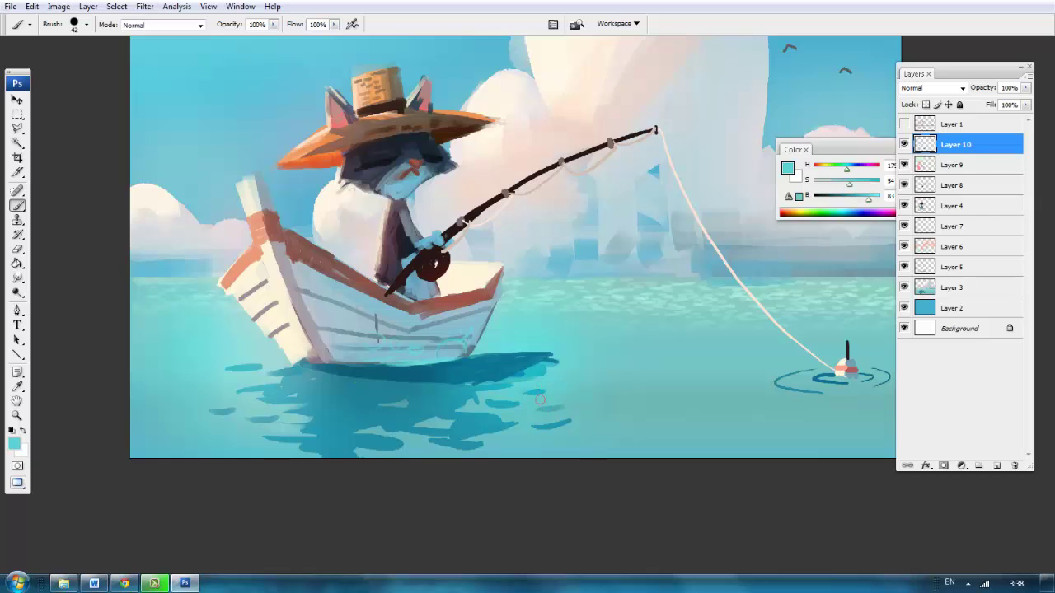
left_click(445, 425, "alt")
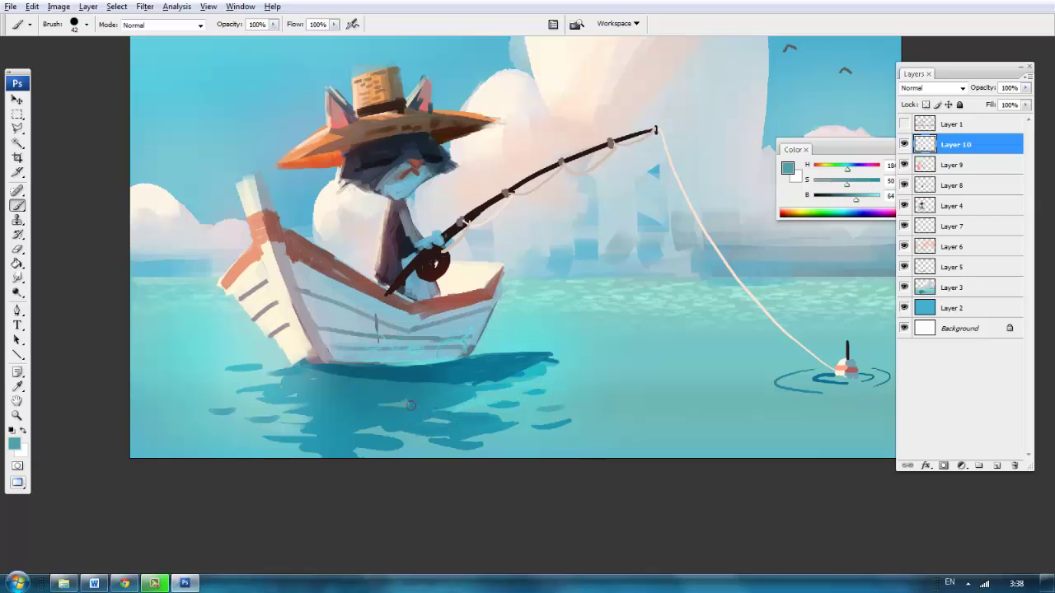
left_click(317, 362, "alt")
left_click(329, 363, "alt")
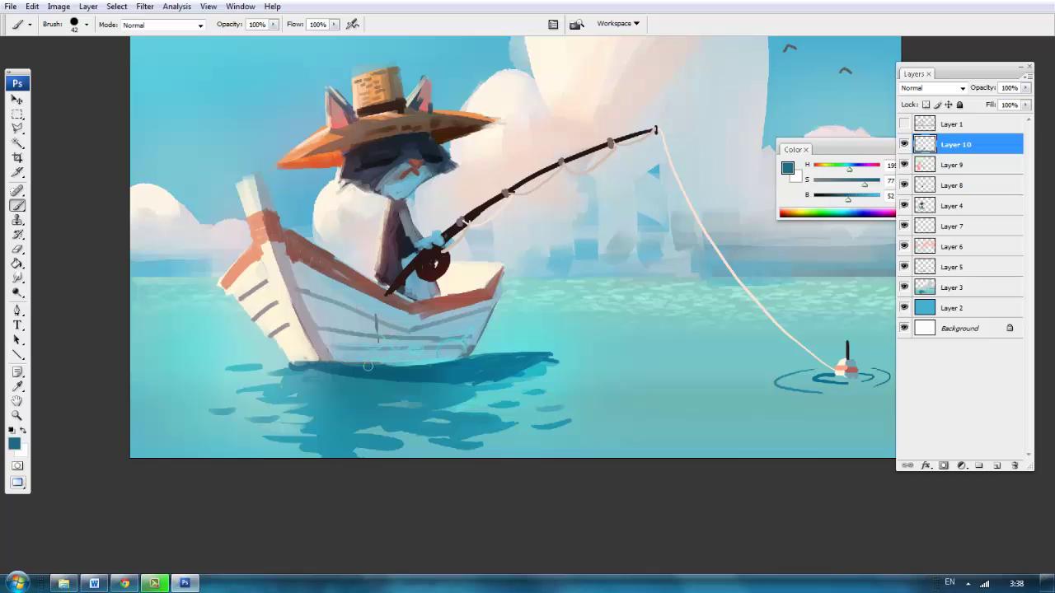
right_click(459, 165)
left_click_drag(460, 165, 457, 156)
key("Return")
left_click(278, 361, "alt")
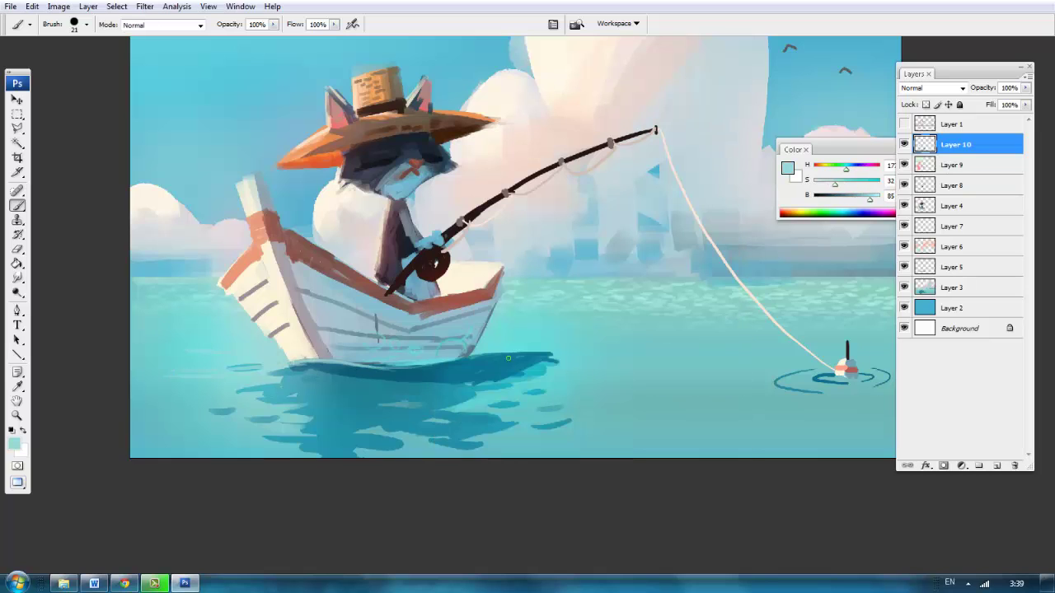
left_click_drag(521, 373, 733, 380)
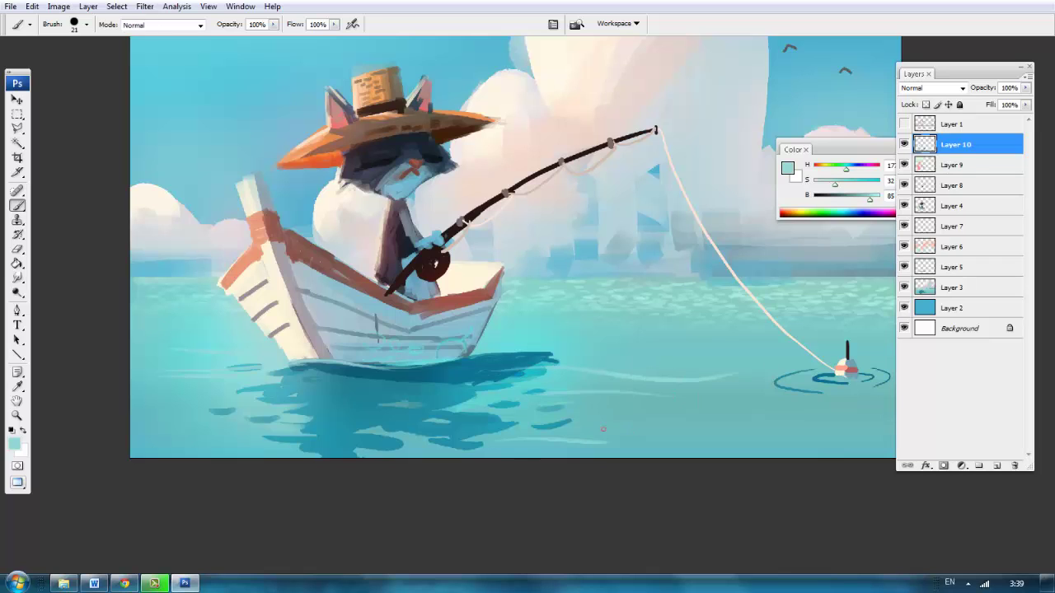
Step: Zoom in on the cat and add dark brown straw strokes to the hat brim
key("z")
left_click(549, 283, "alt")
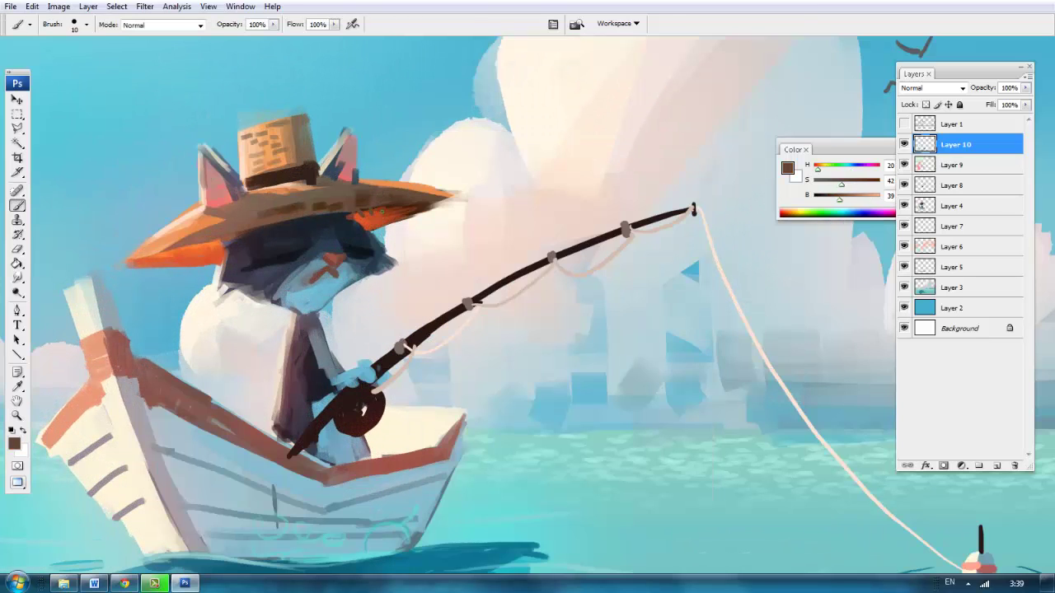
mouse_move(185, 242)
left_mouse_down()
mouse_move(186, 251)
mouse_move(198, 228)
mouse_move(245, 215)
left_mouse_up()
left_click(239, 216, "alt")
left_click(415, 195, "alt")
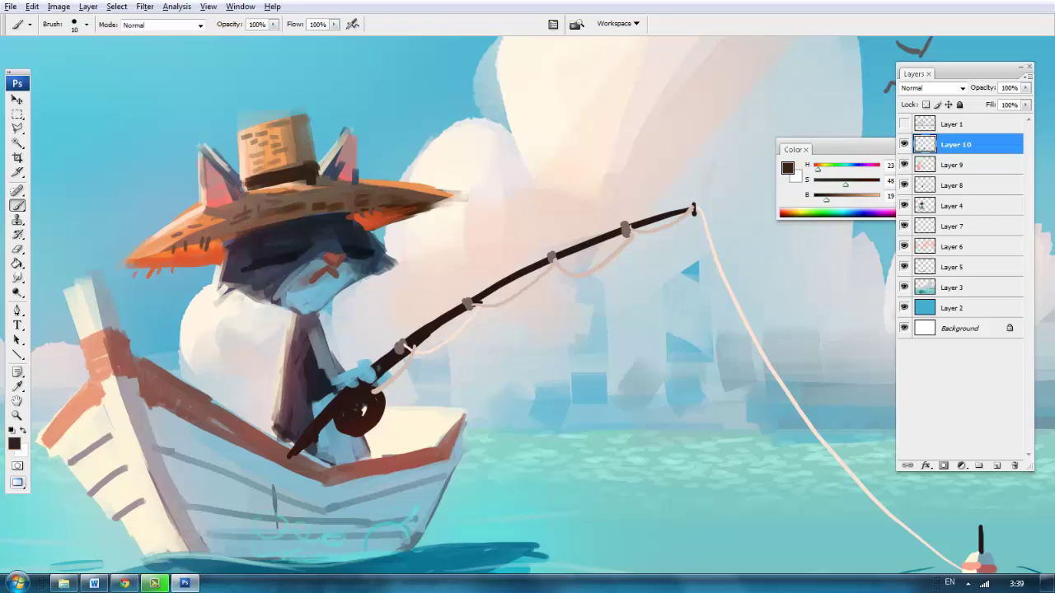
left_click(322, 186, "alt")
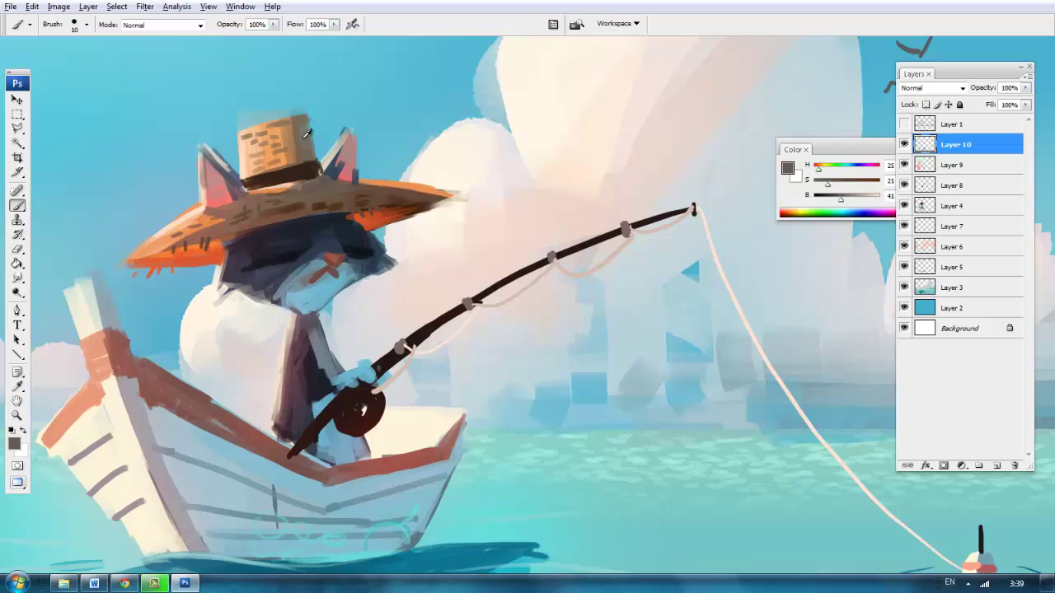
left_click(295, 107, "alt")
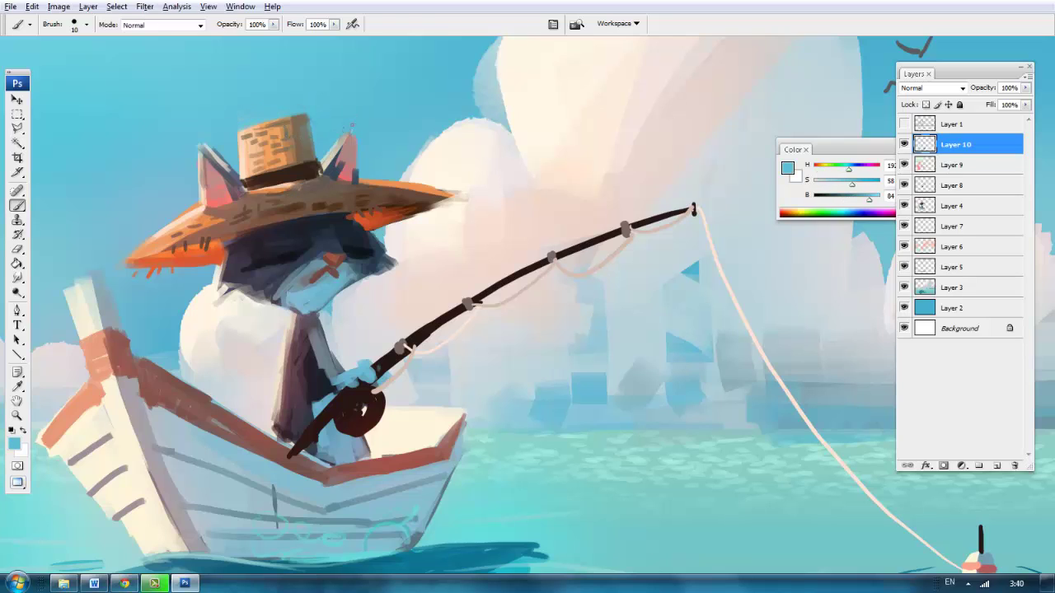
Step: Sample pinks, greys and dark browns from the cat's ear, fur and face
left_click(196, 148, "alt")
left_click(208, 156, "alt")
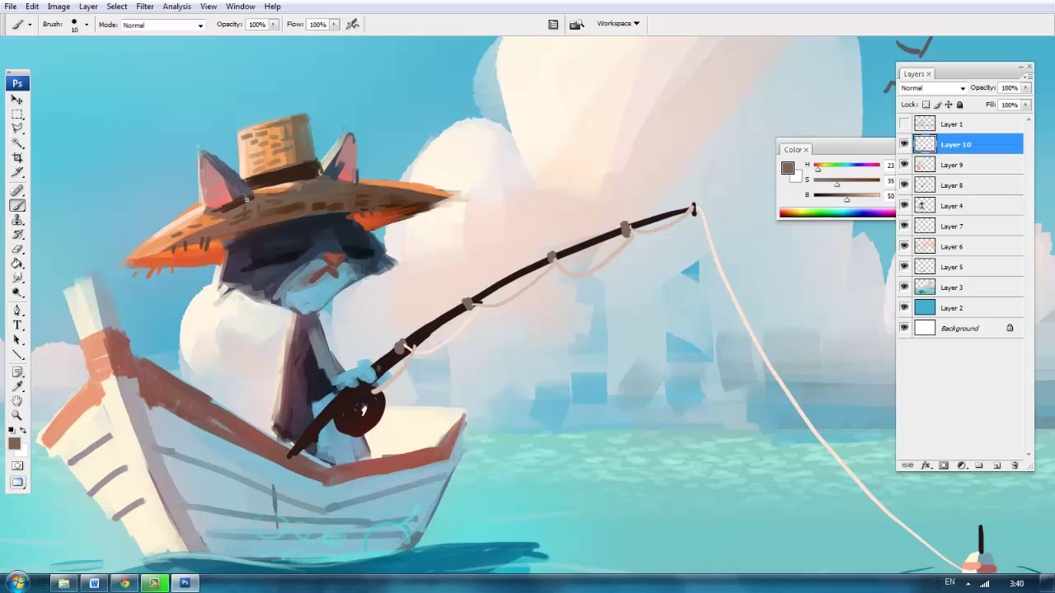
left_click(293, 193, "alt")
left_click_drag(293, 192, 314, 188)
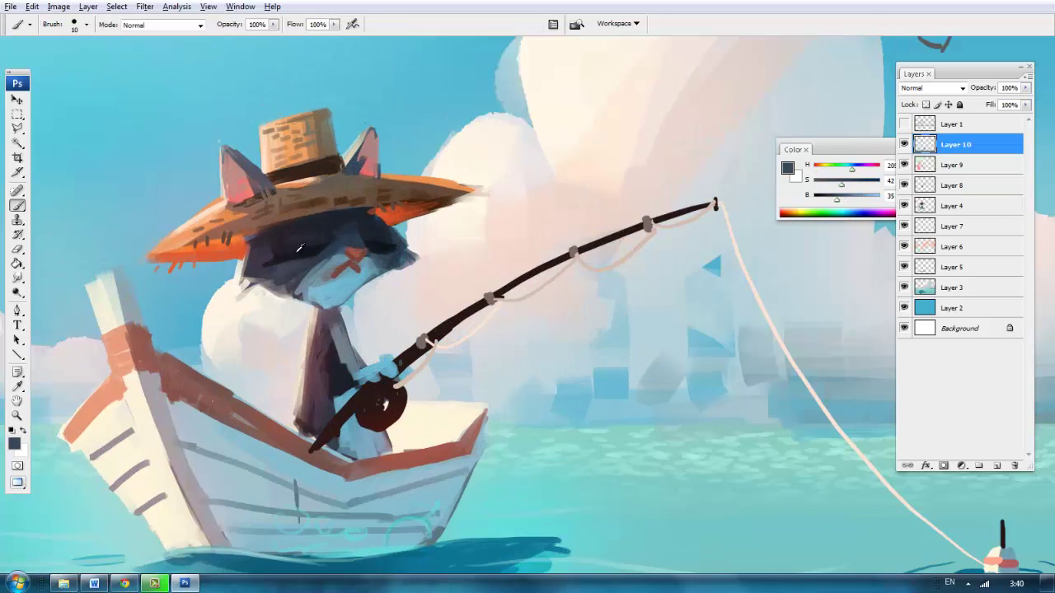
left_click(290, 291, "alt")
left_click(401, 259, "alt")
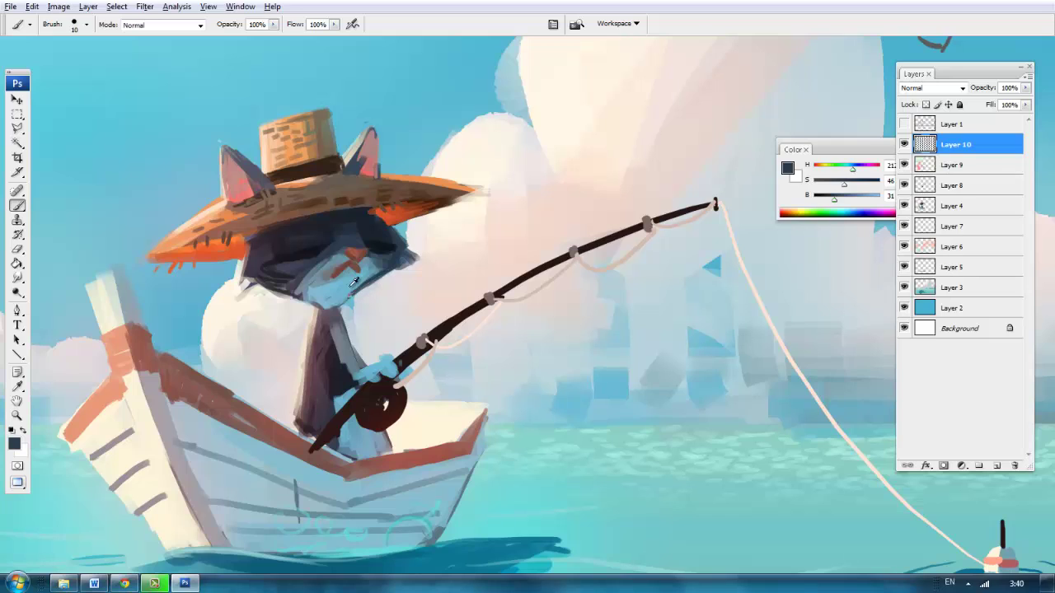
left_click(312, 353, "alt")
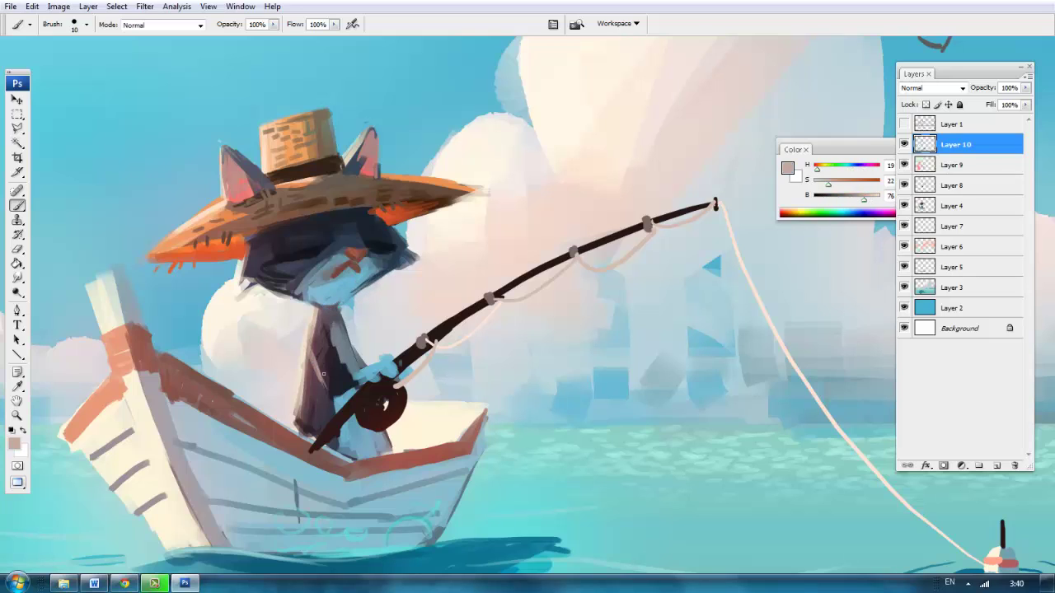
Step: Draw very dark grey whiskers on the cheek and add dark blue-grey shading to the face
left_click(250, 285, "alt")
left_click(288, 280, "alt")
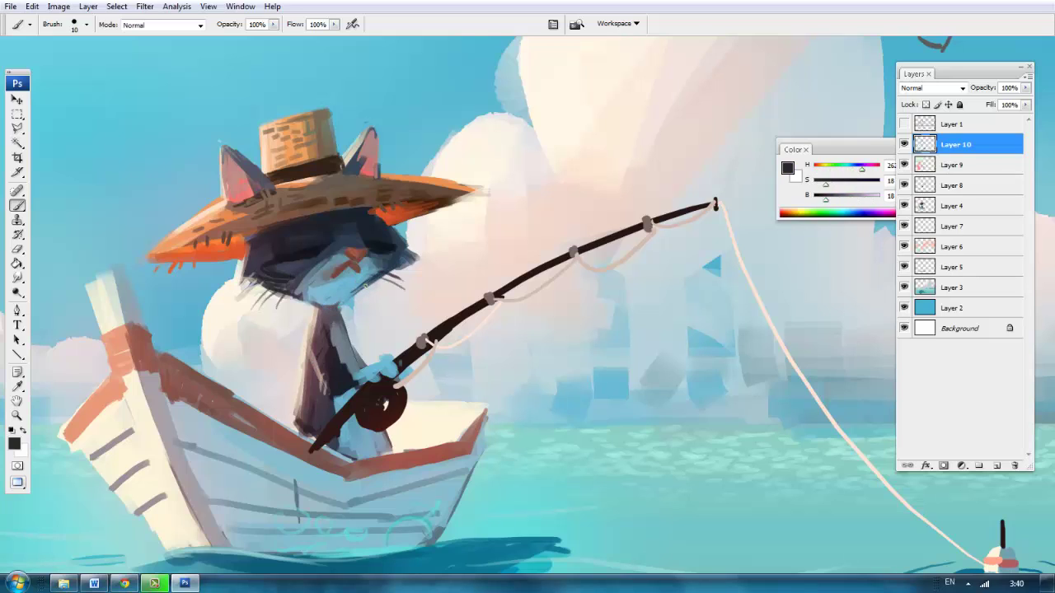
left_click(363, 289, "alt")
left_click(323, 277, "alt")
left_click(367, 251, "alt")
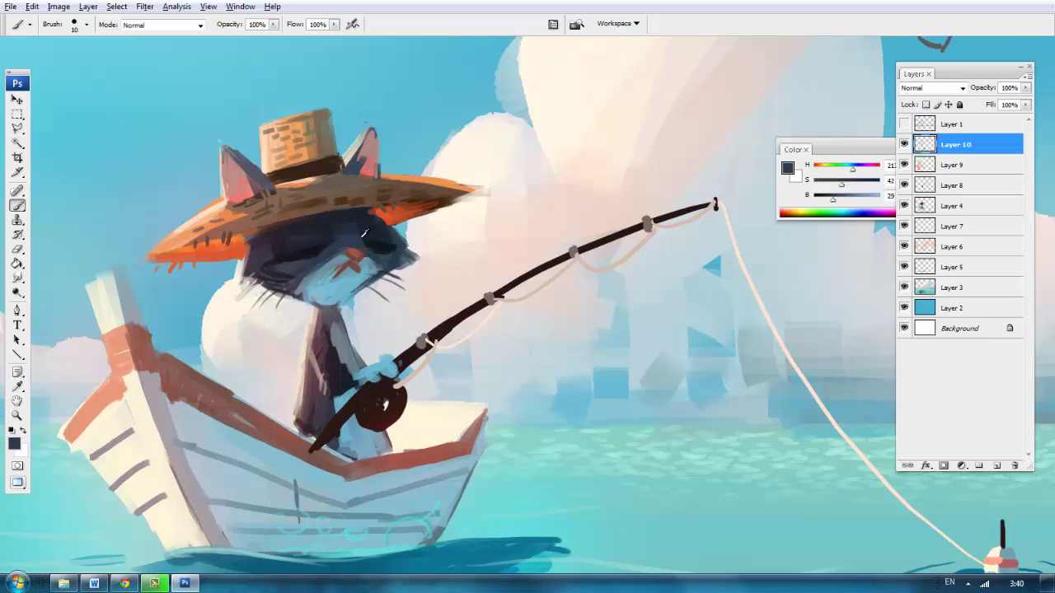
left_click(333, 235, "alt")
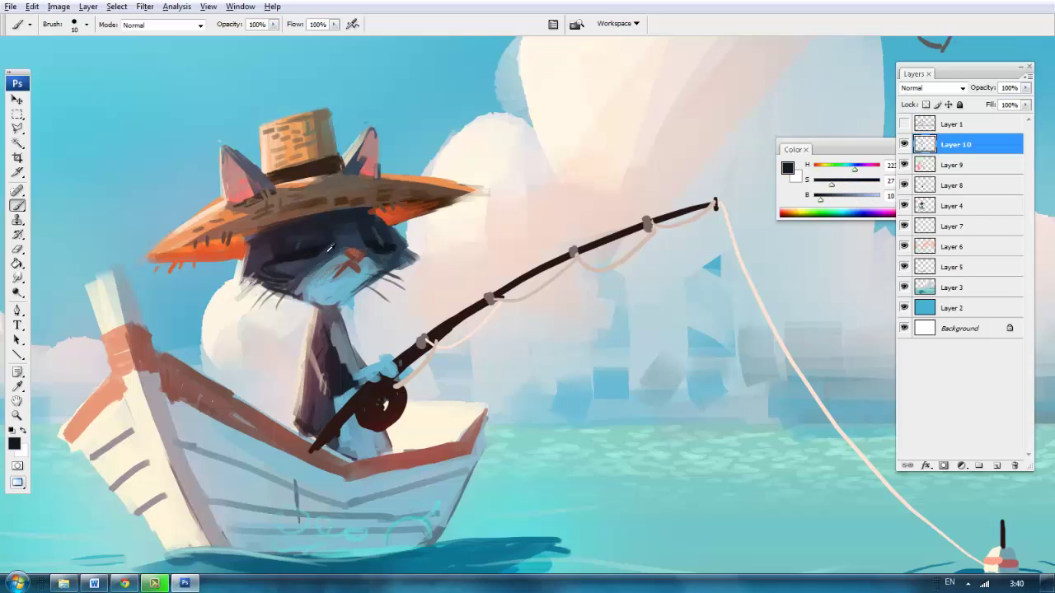
left_click(420, 256, "alt")
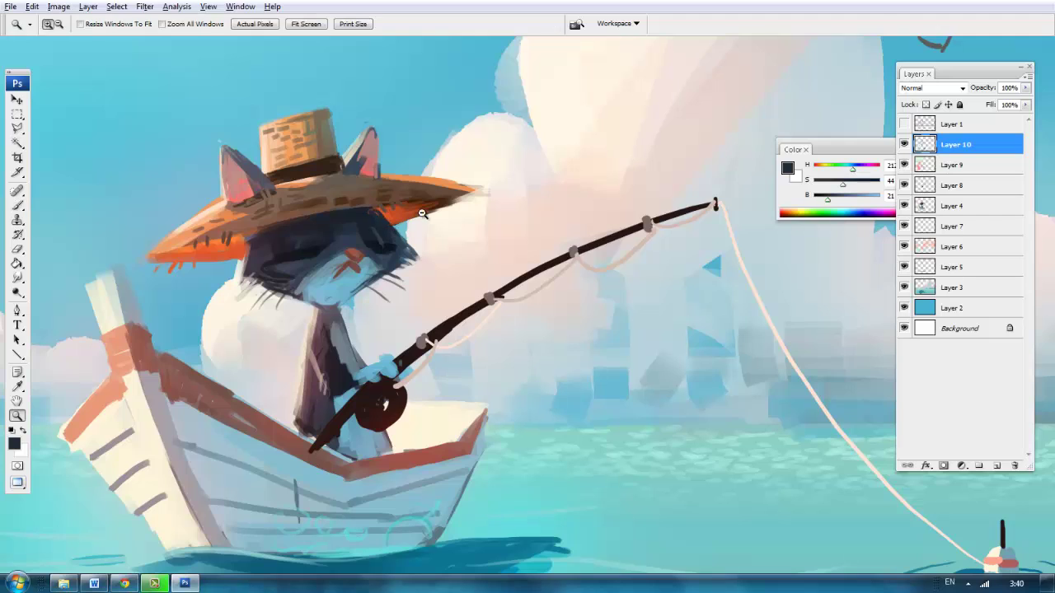
Step: Paint a small white cloud puff in the sky and set a 42 px brush
left_click_drag(379, 222, 347, 223)
right_click(412, 131)
left_click_drag(435, 162, 450, 162)
key("Return")
left_click(328, 153)
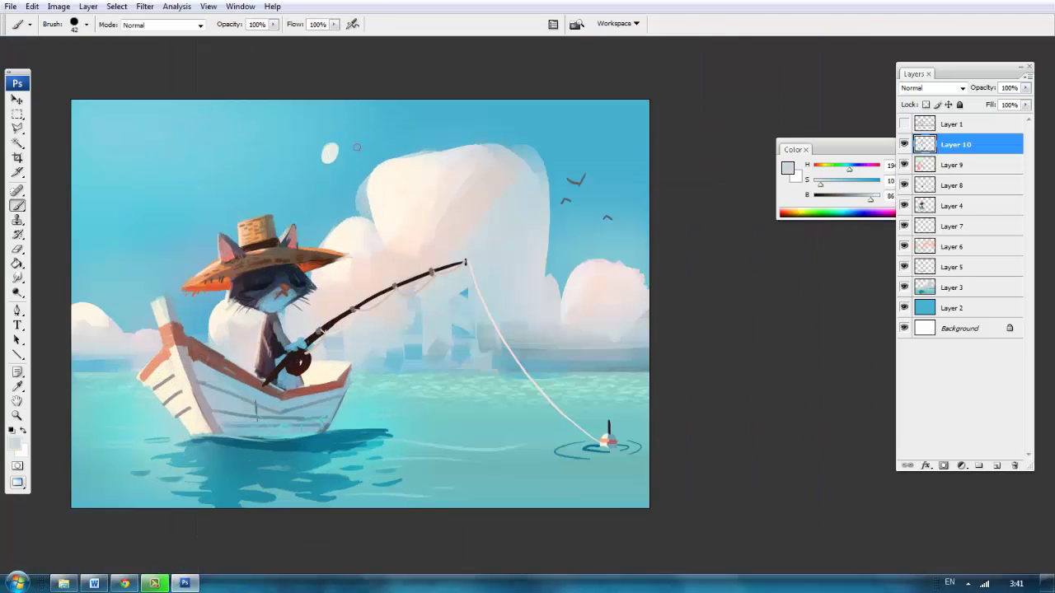
left_click(334, 152, "alt")
Step: Zoom toward the bobber and sample its muted red
key("z")
left_click(335, 152, "alt")
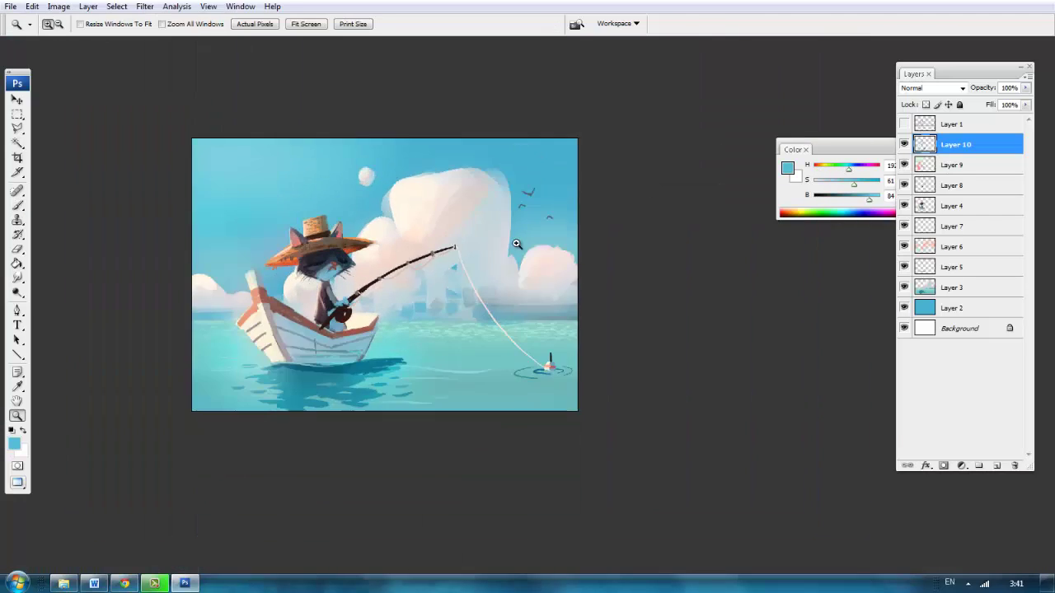
left_click(354, 272)
left_click_drag(522, 292, 513, 287)
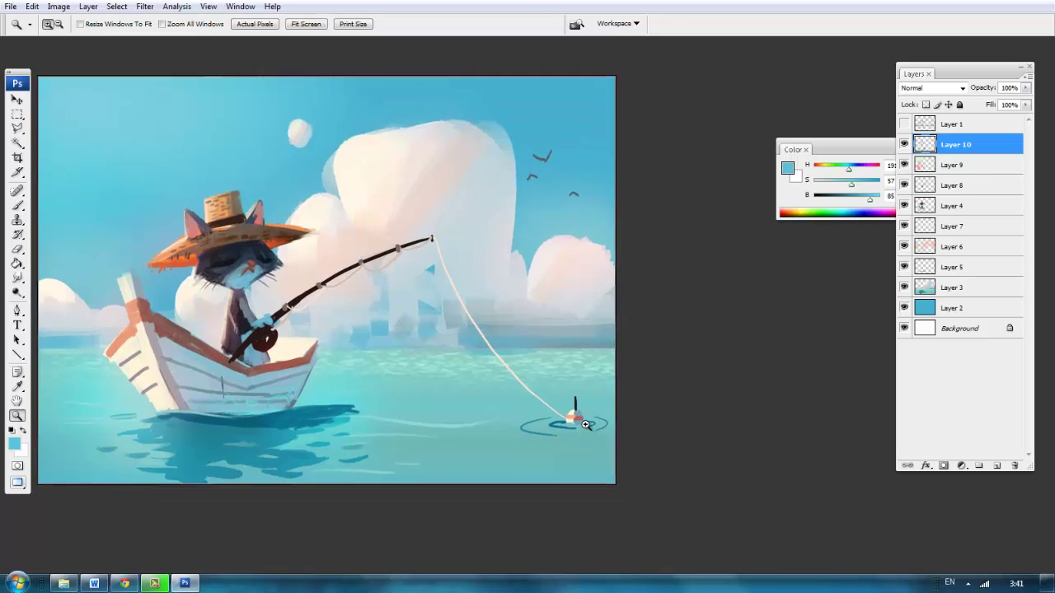
left_click(613, 478)
key("b")
right_click(620, 198)
key("Return")
left_click(571, 412, "alt")
key("z")
left_click(392, 156, "alt")
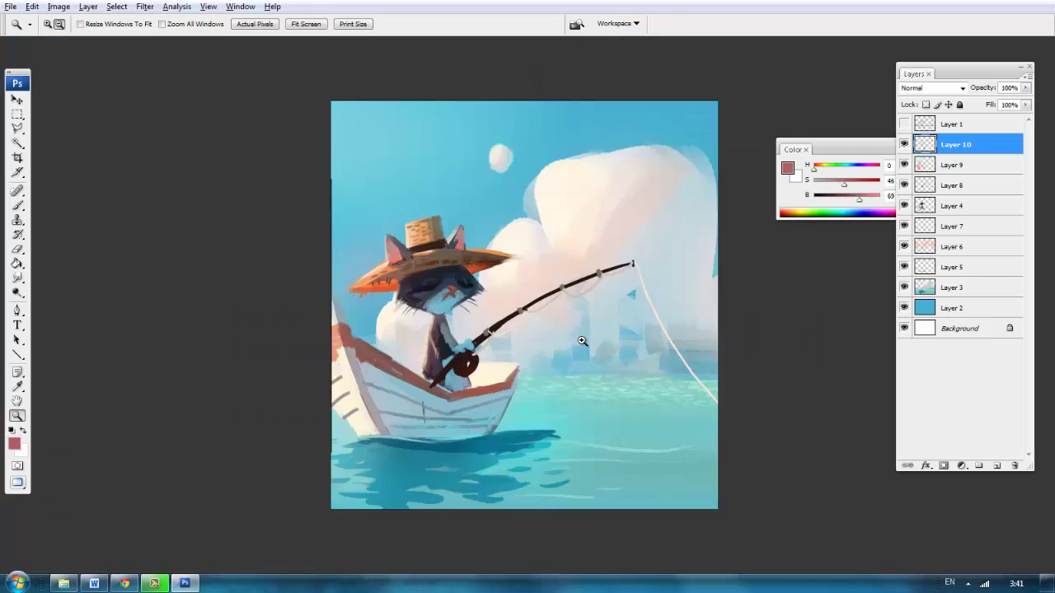
Step: Sample a soft sky blue from the sea and make Layer 3 the painting layer
key("b")
left_click(392, 155, "alt")
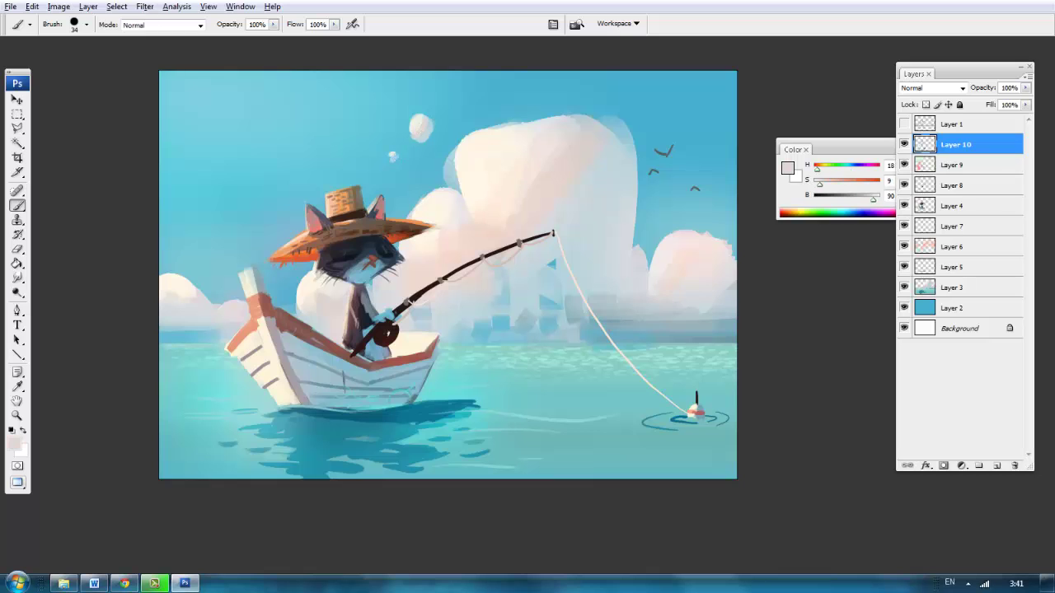
left_click(393, 155, "alt")
key("z")
left_click(558, 255, "alt")
key("b")
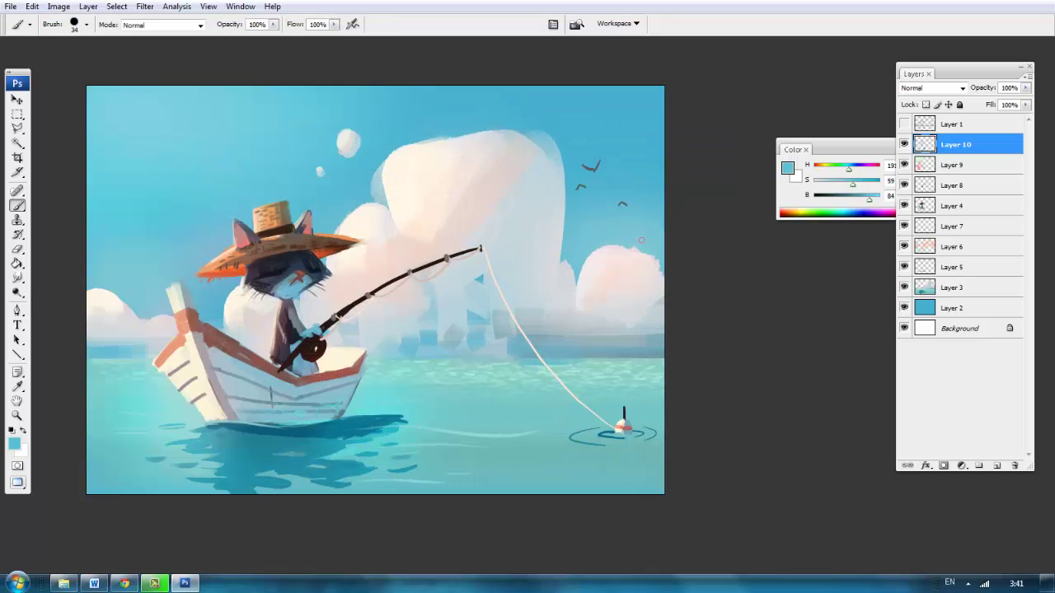
left_click(570, 272, "alt")
left_click(573, 307, "alt")
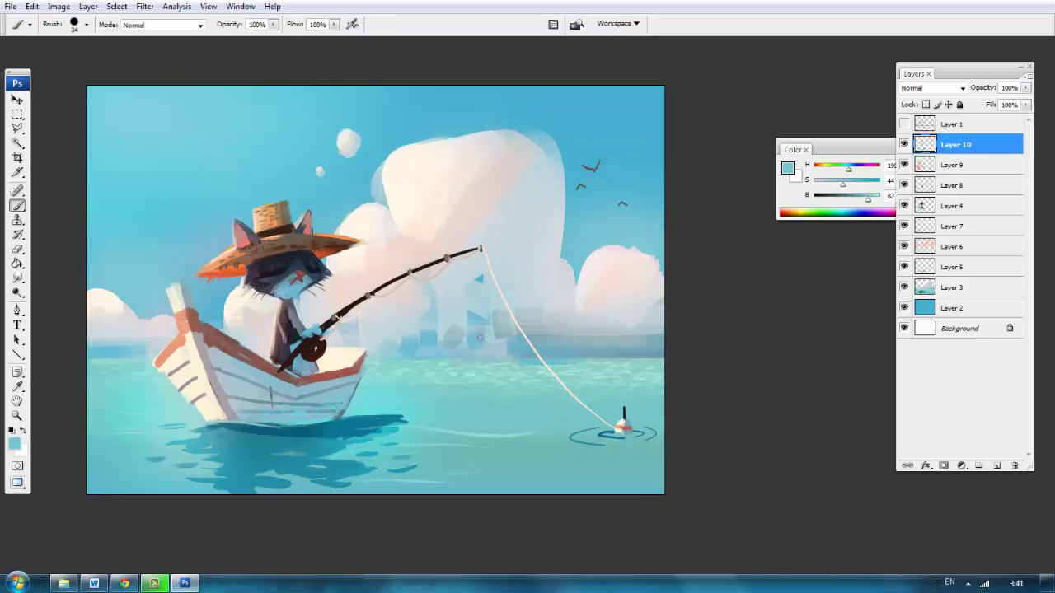
left_click(952, 286)
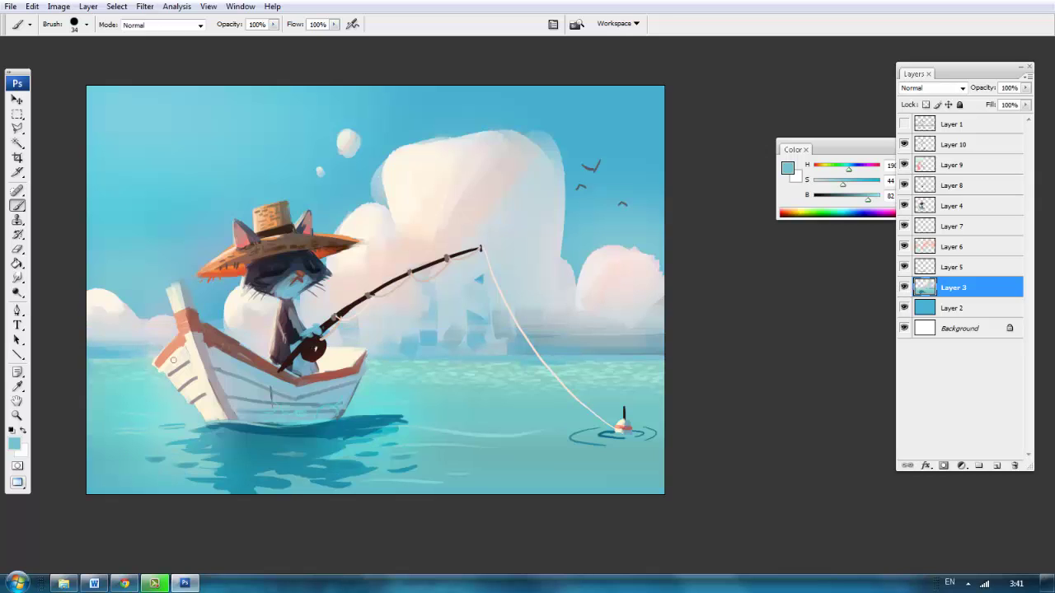
Step: Sample a light blue near the horizon and paint a faint streak along it
key("F5")
key("F5")
left_click(500, 291, "alt")
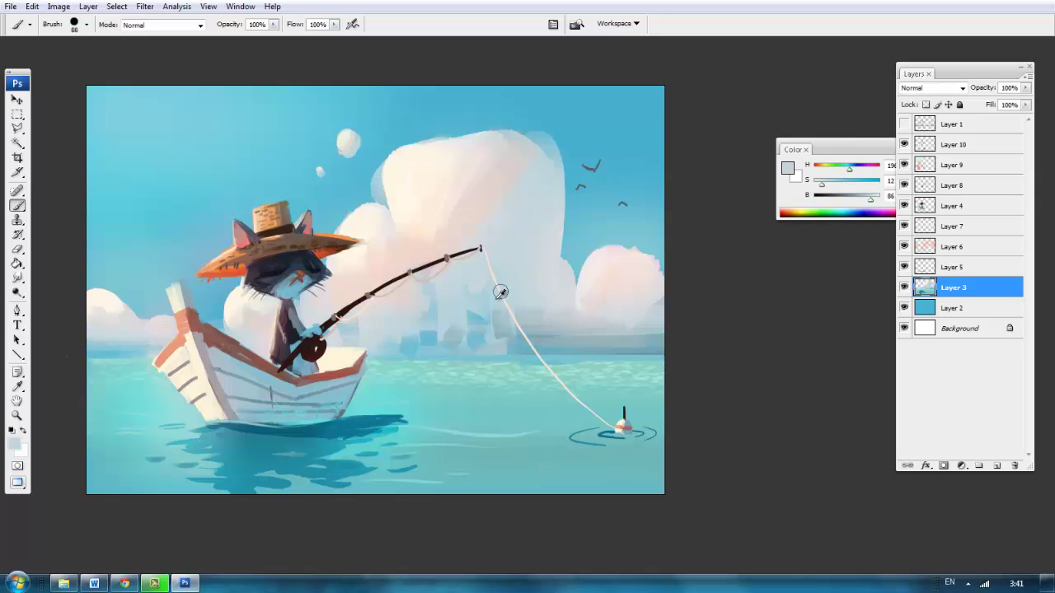
left_click(461, 325, "alt")
right_click(502, 239)
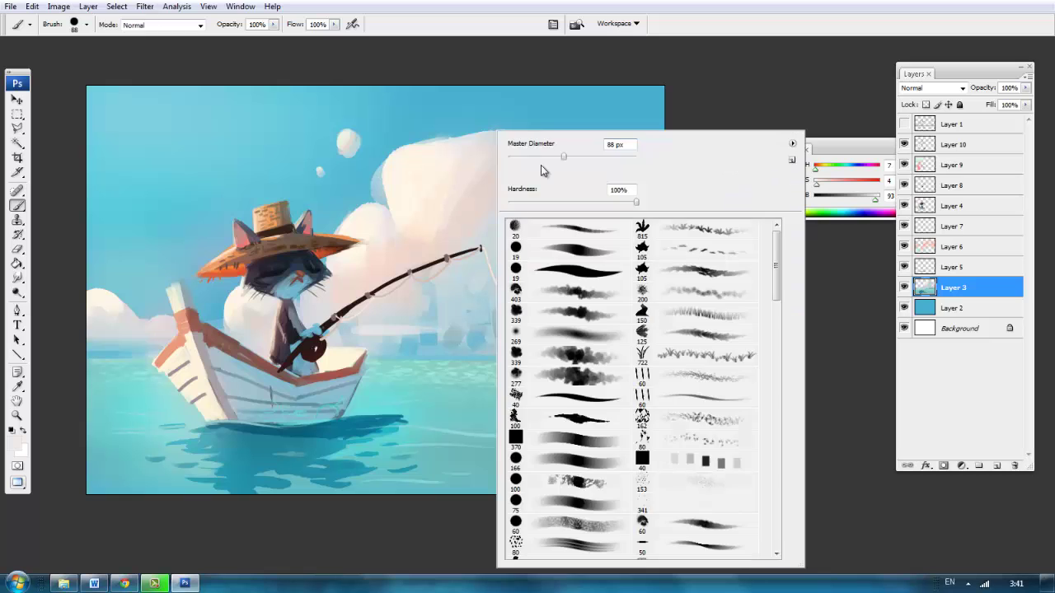
key("Escape")
left_click(494, 326, "alt")
left_click_drag(515, 326, 593, 326)
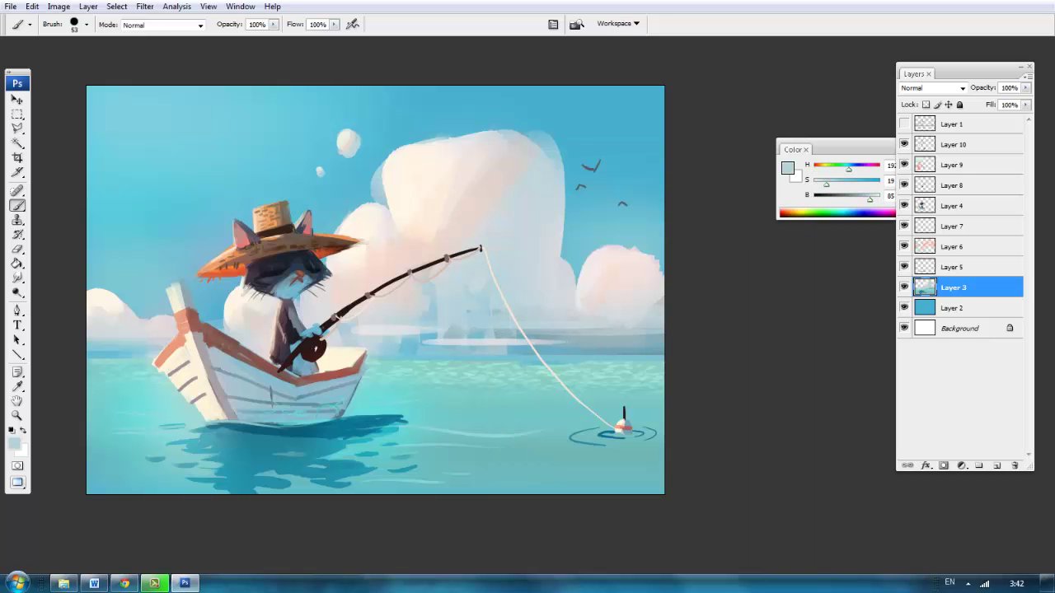
Step: Add a finer light horizontal stroke below the horizon, then resample sky blue with a 50 px brush
key("F5")
key("F5")
left_click_drag(443, 349, 393, 349)
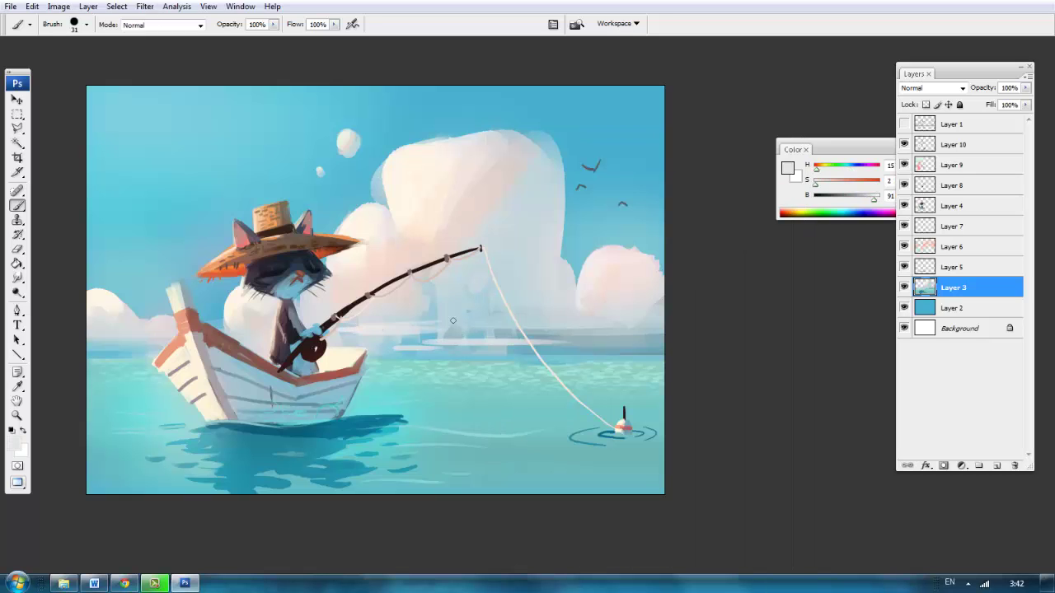
left_click_drag(452, 321, 437, 313)
key("F5")
key("F5")
left_click(548, 143, "alt")
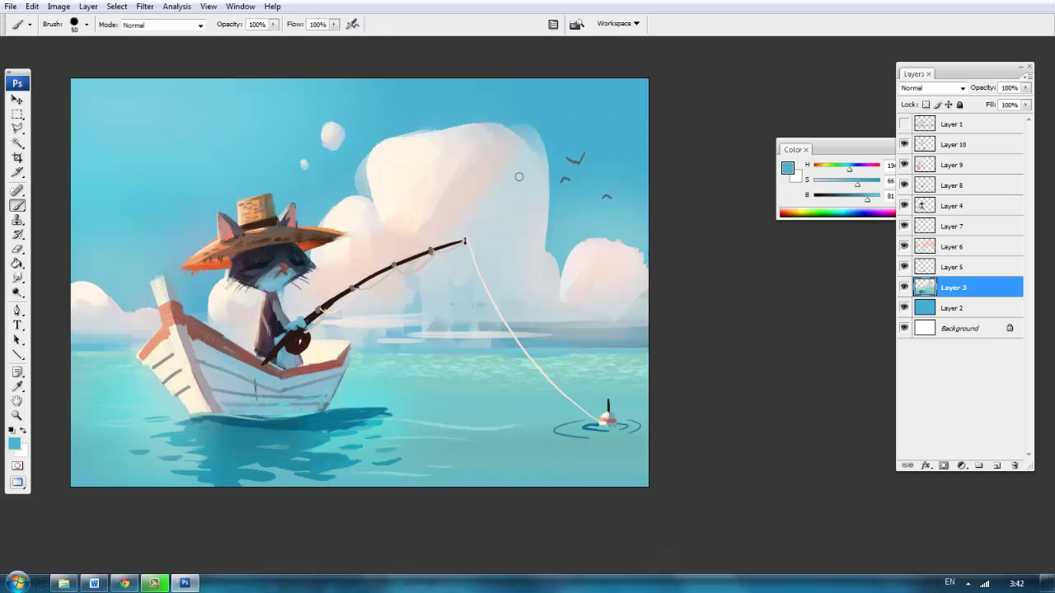
Step: Zoom in on the cat and boat and paint a dark stroke on the cat's body on Layer 10
left_click(267, 345, "ctrl")
key("F5")
key("F5")
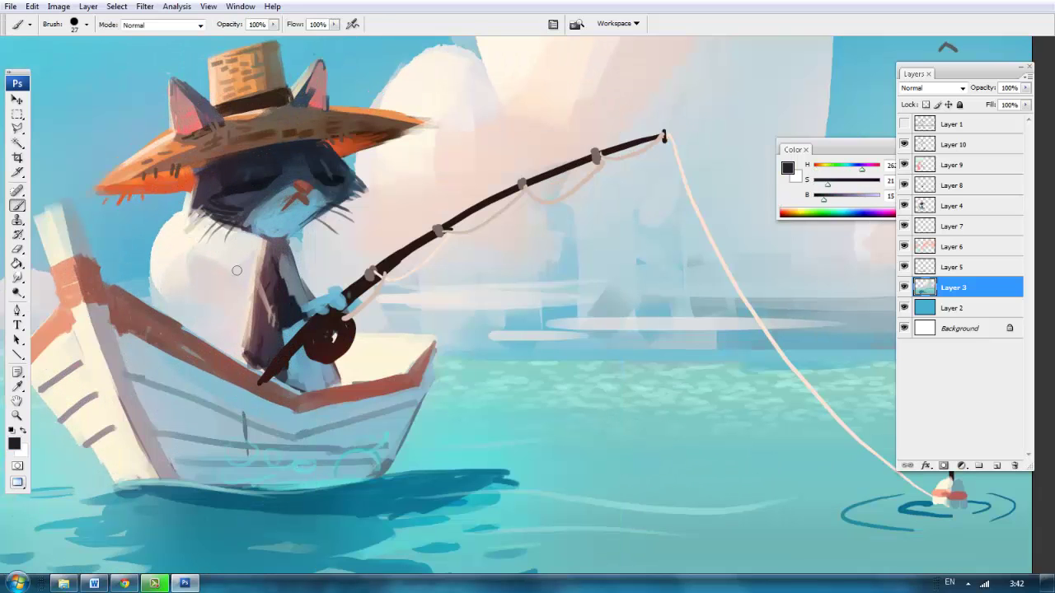
left_click_drag(236, 230, 355, 194)
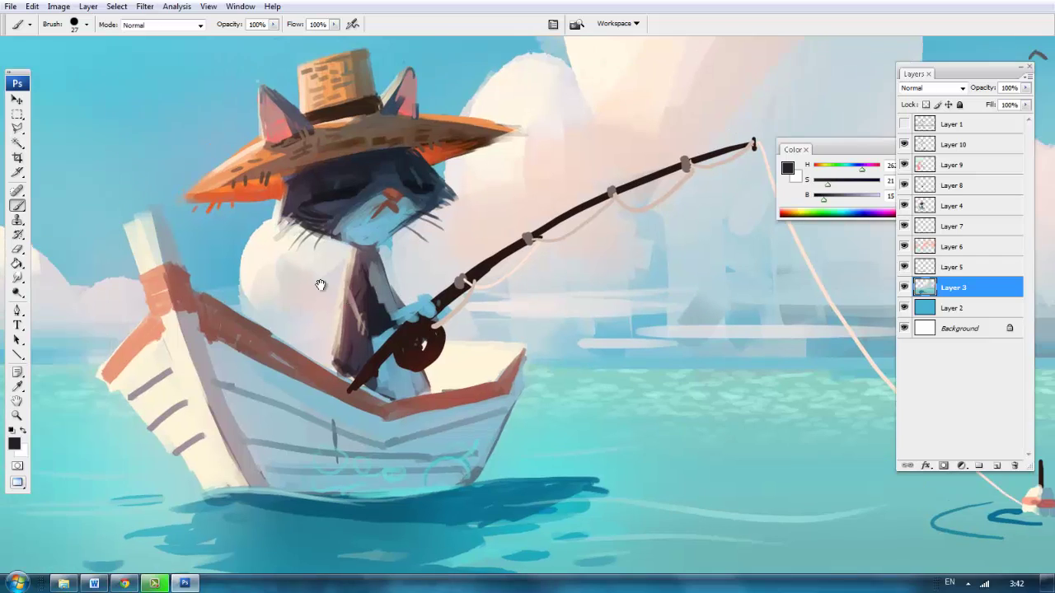
left_click(334, 268, "alt")
left_click_drag(314, 256, 347, 312)
Step: Paint a light-blue highlight on the cat's arm and set the brush to 14 px
right_click(342, 261, "ctrl+alt")
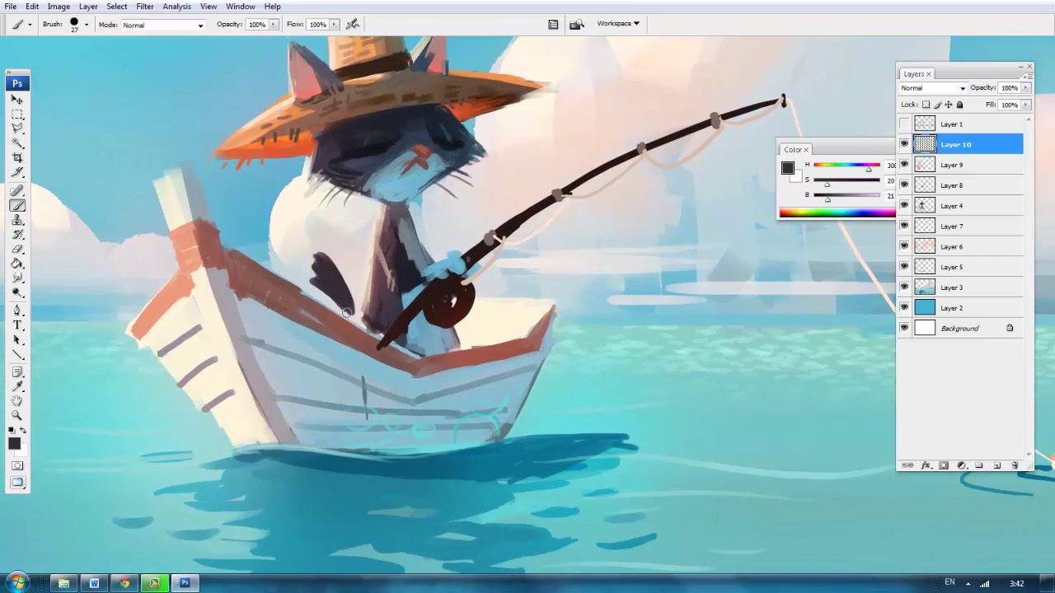
left_click(439, 267, "alt")
left_click_drag(304, 247, 318, 276)
left_click(315, 279, "alt")
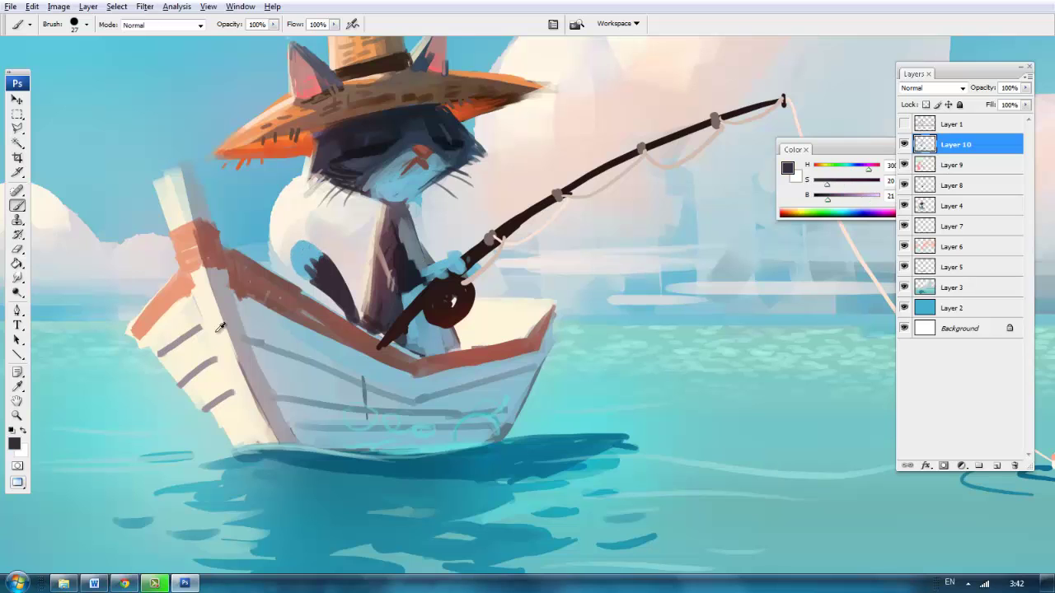
right_click(323, 264)
double_click(356, 247)
Step: Brighten the cat's arm with a light-grey stroke, then sample a blue-grey
left_click(360, 271, "alt")
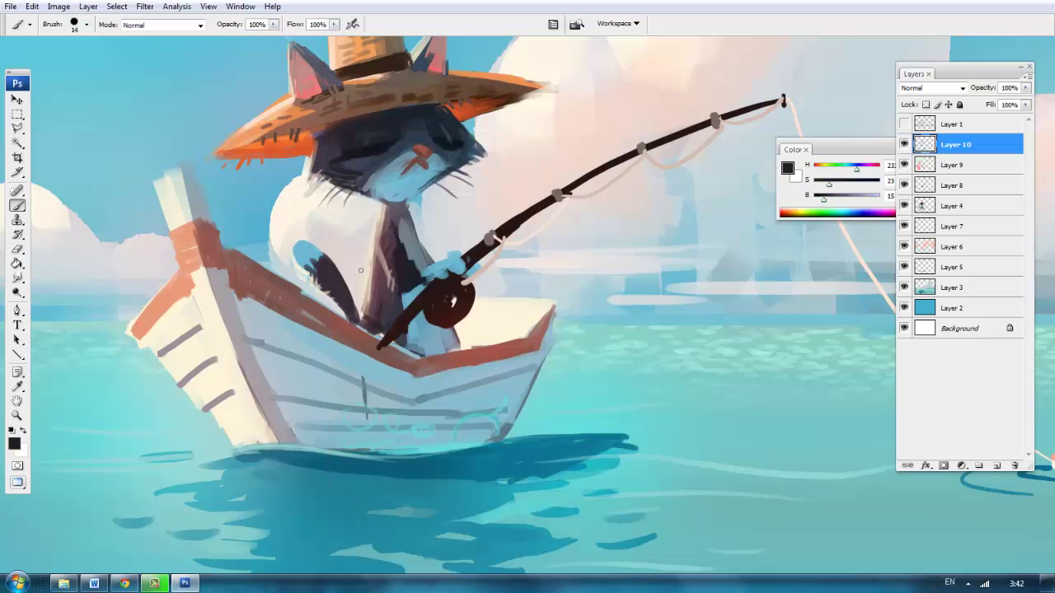
left_click(305, 259, "alt")
left_click_drag(305, 260, 317, 272)
left_click(410, 247, "alt")
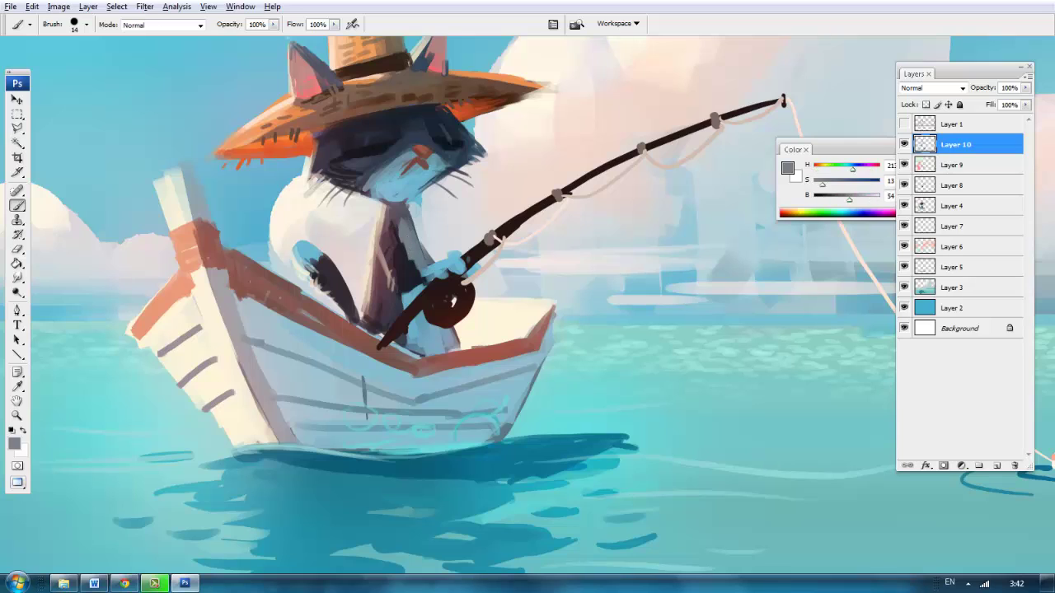
left_click(445, 278, "alt")
left_click(452, 301, "alt")
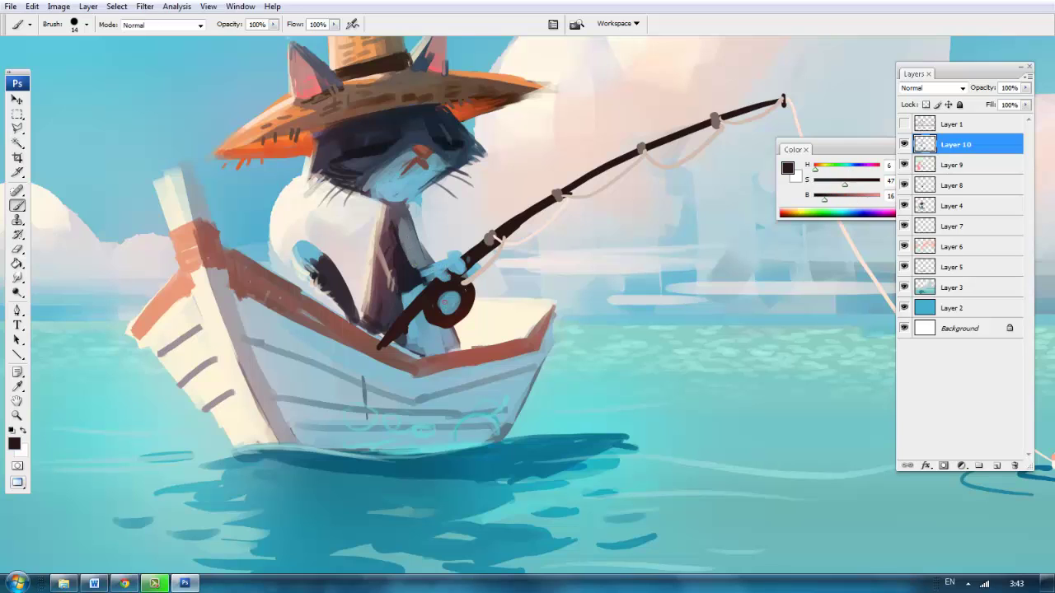
Step: Sample cream and blue-grey from the boat and paint short blue and dark strokes inside it
left_click(407, 330, "alt")
left_click(384, 347, "alt")
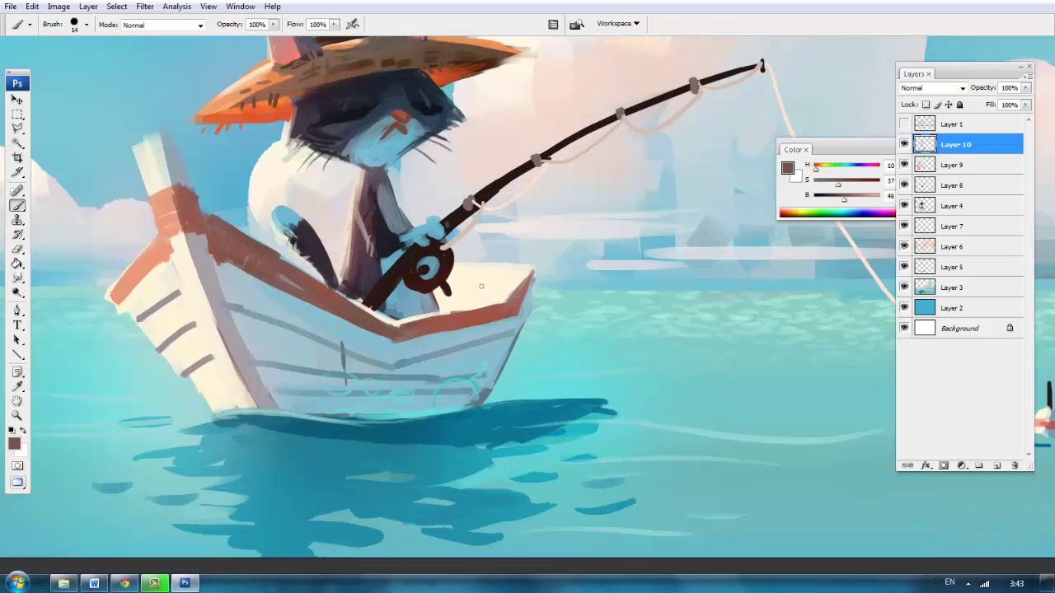
left_click(501, 323, "alt")
mouse_move(495, 296)
left_mouse_down()
mouse_move(441, 299)
mouse_move(517, 272)
left_mouse_up()
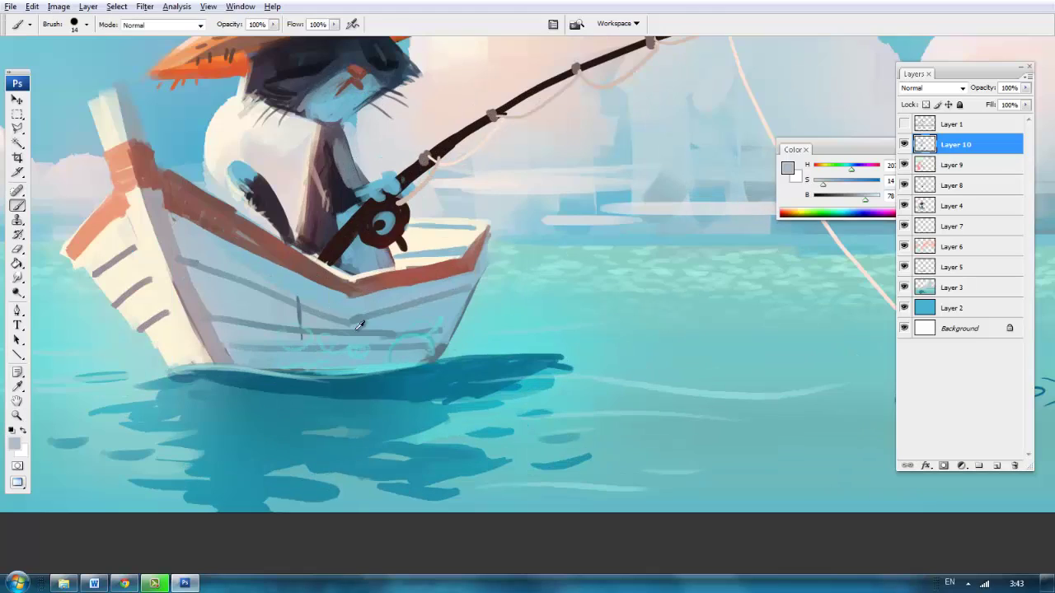
mouse_move(328, 335)
left_mouse_down()
mouse_move(373, 336)
mouse_move(467, 288)
left_mouse_up()
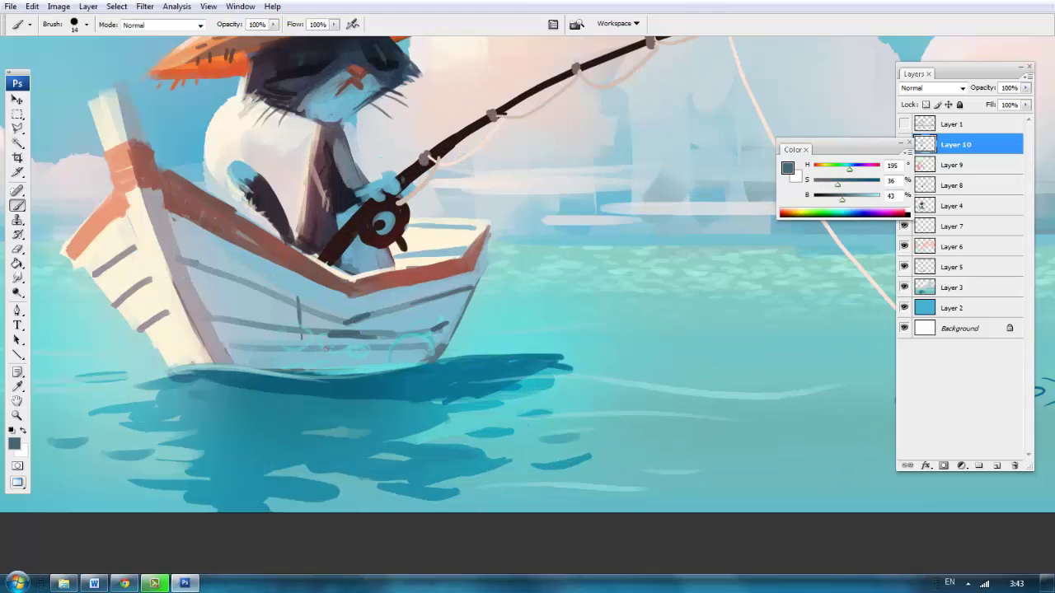
left_click_drag(248, 235, 279, 274)
Step: With a larger soft brush, paint dark teal strokes in the water under the boat
right_click(293, 131)
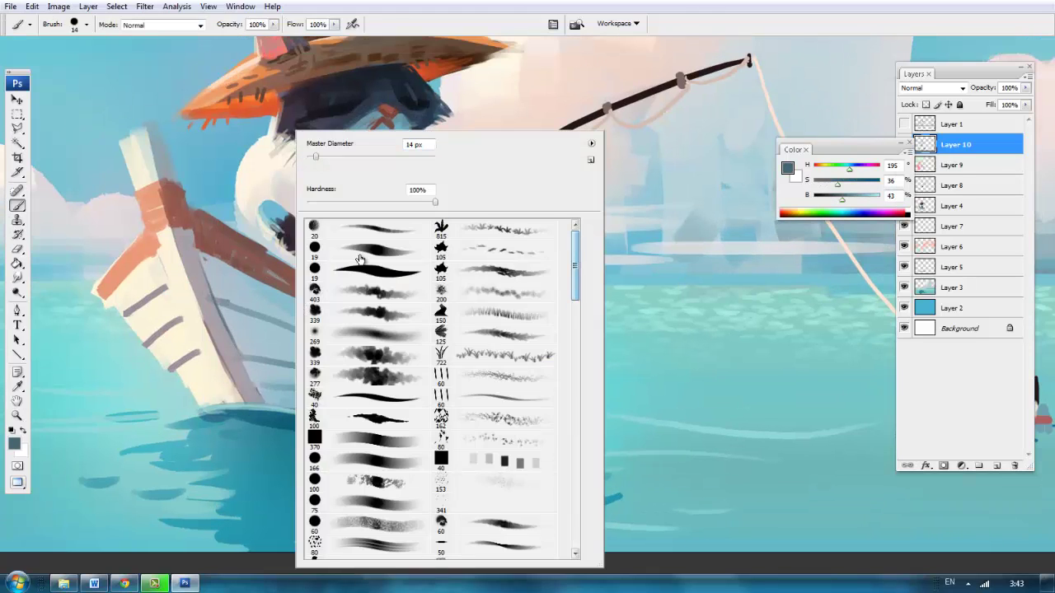
left_click(366, 334)
key("Return")
left_click(843, 196)
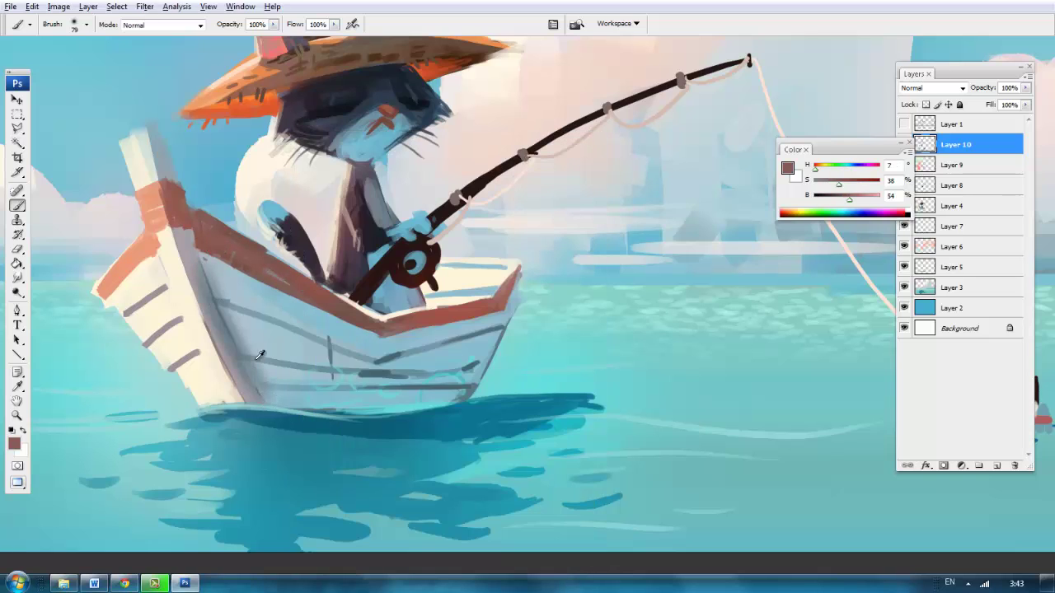
left_click(873, 180)
left_click_drag(844, 195, 831, 195)
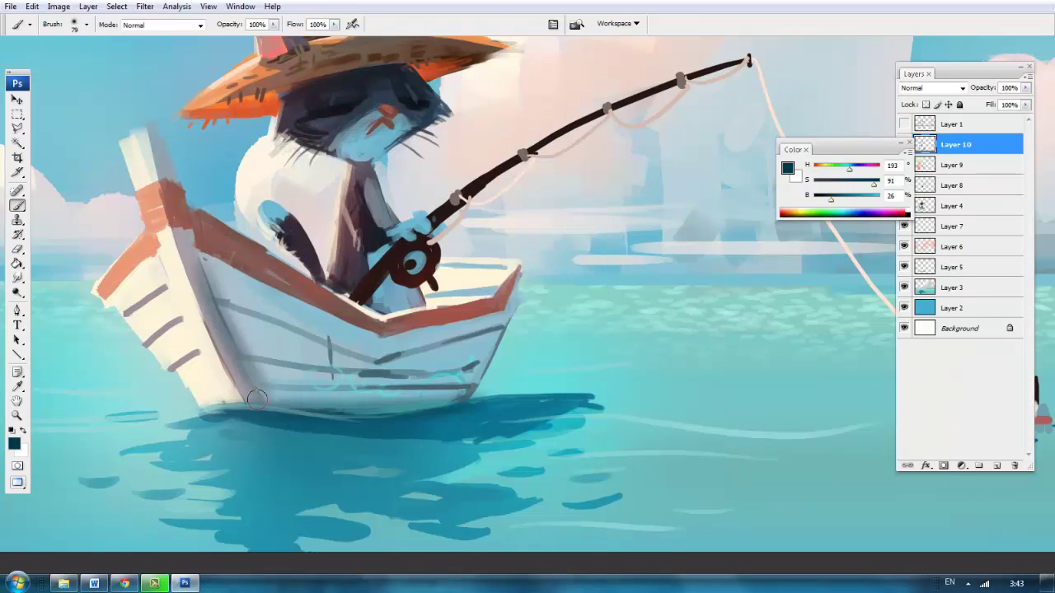
left_click_drag(198, 408, 410, 423)
Step: Reframe the view on the cat and sample dark purple and light blue from its body and face
key("z")
left_click(527, 328, "alt")
key("b")
right_click(508, 137)
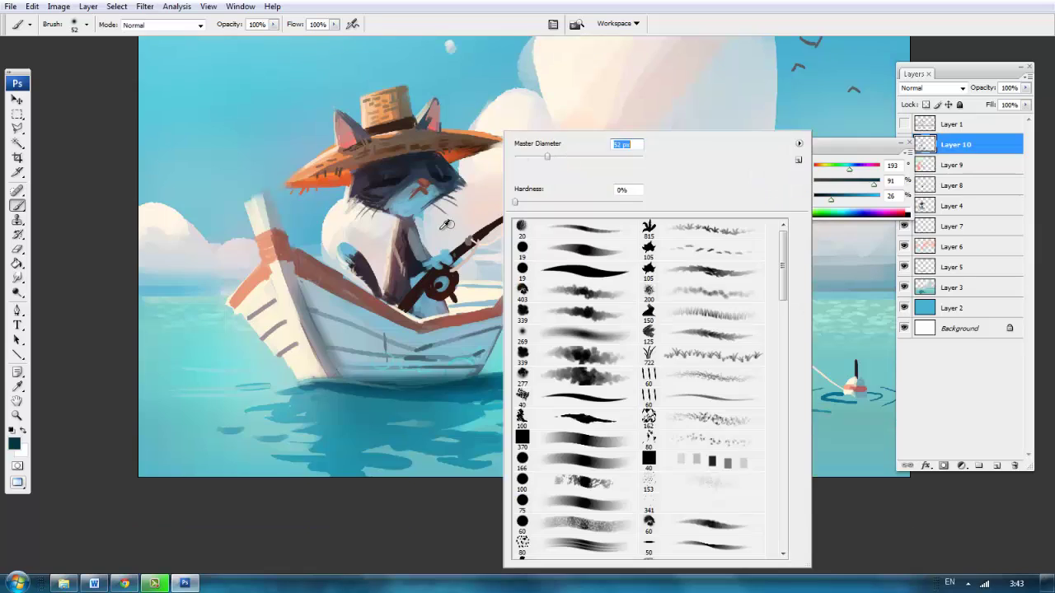
key("Return")
left_click(398, 265, "alt")
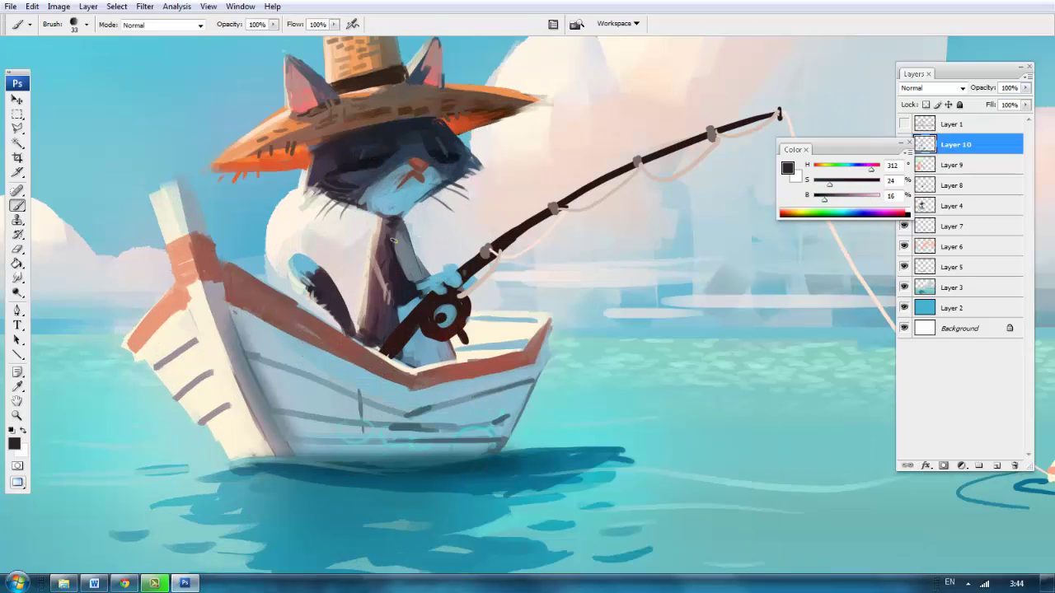
left_click(430, 191, "alt")
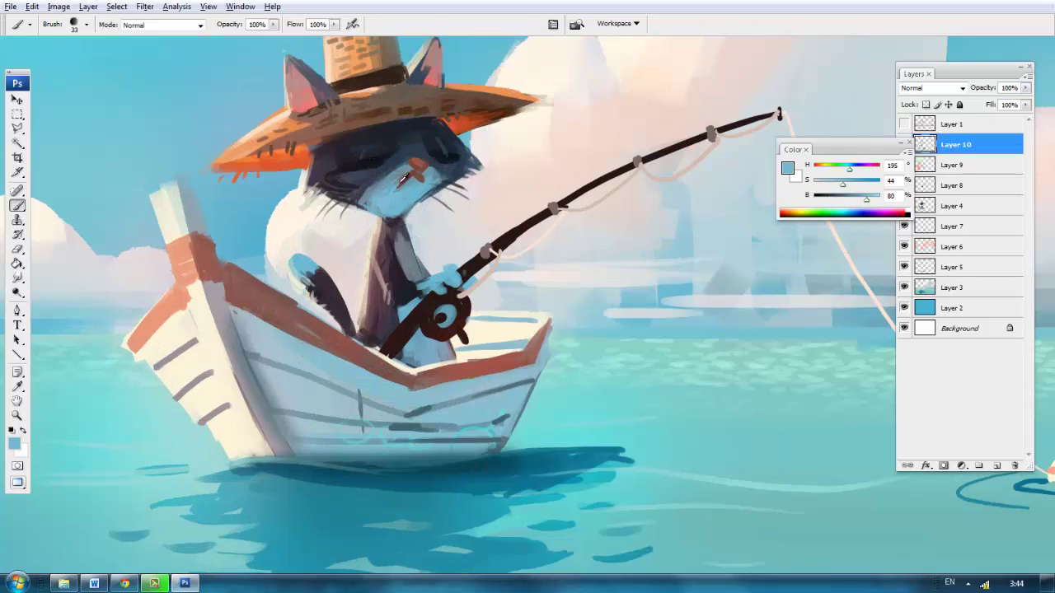
Step: Sample the darkest tones of the cat's head and set a soft 50 px brush
left_click(429, 151, "alt")
left_click(422, 178, "alt")
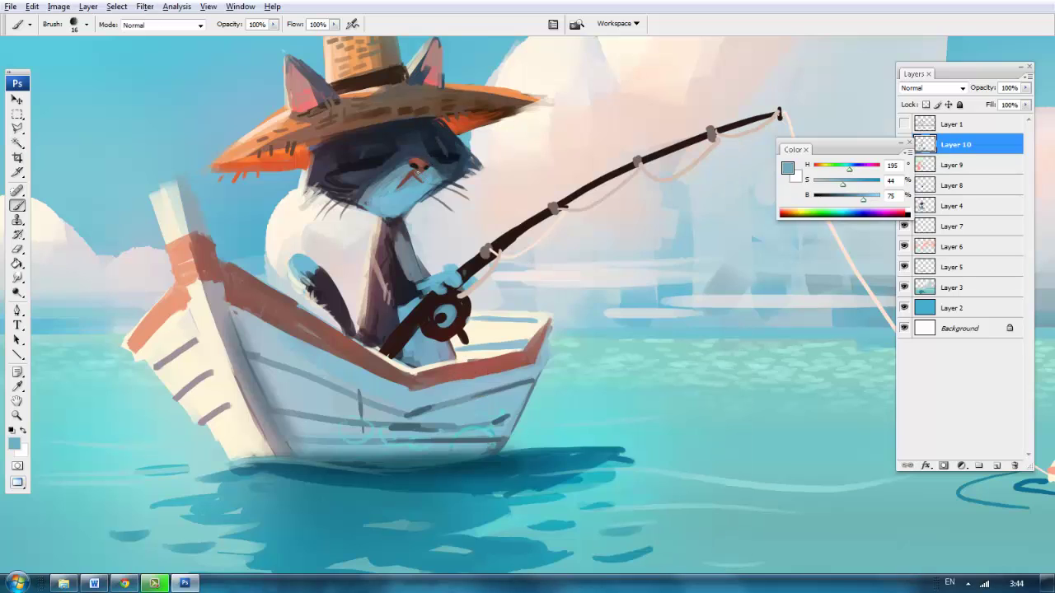
left_click(366, 163, "alt")
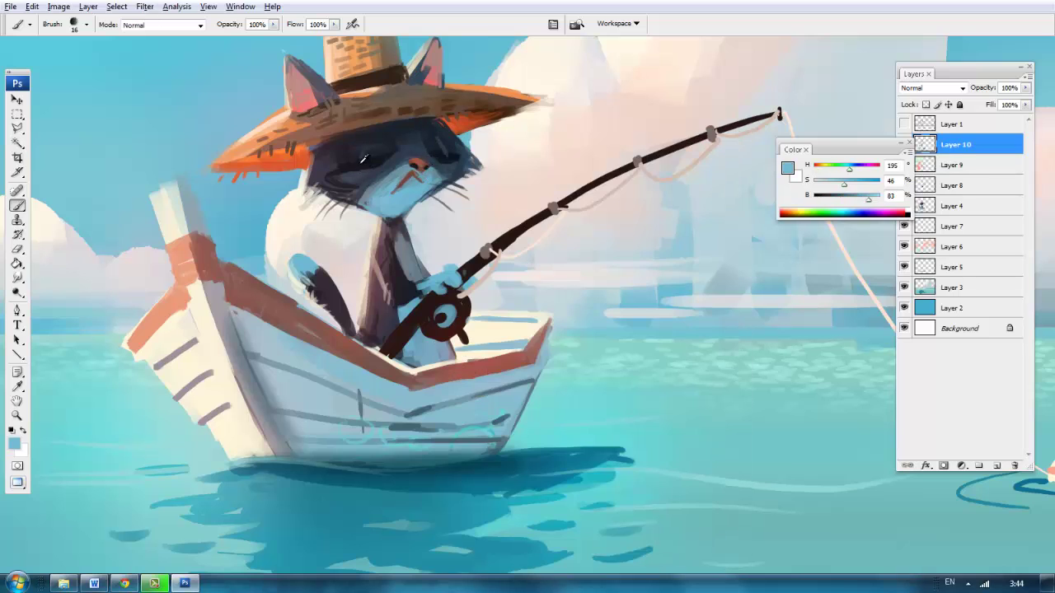
left_click(443, 153, "alt")
right_click(371, 129)
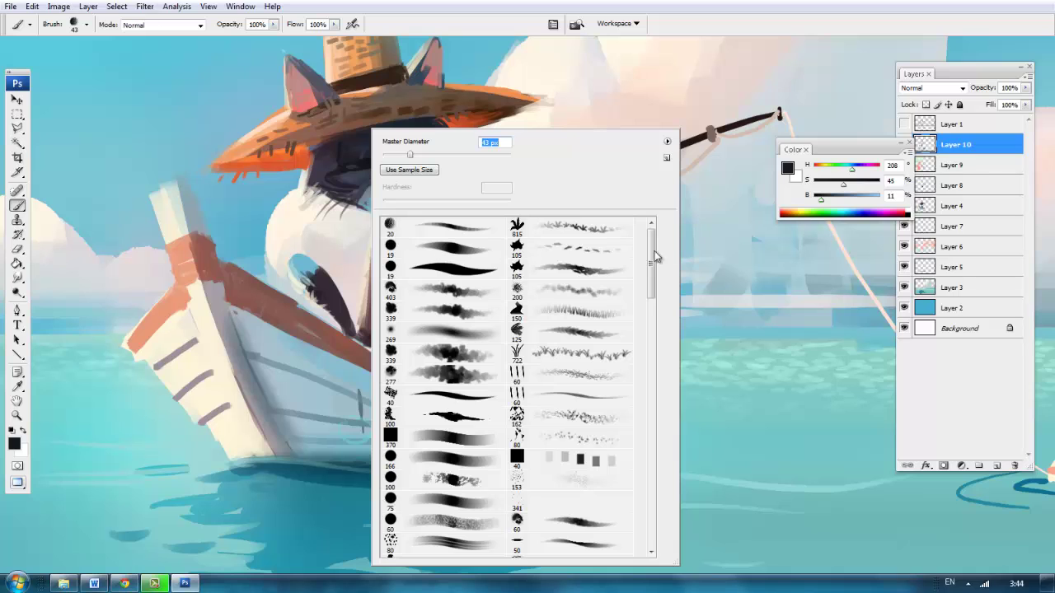
double_click(478, 334)
Step: Sample dark blue-grey and the hat brim's orange, switching back to a 14 px brush
right_click(387, 119)
left_click(367, 148, "alt")
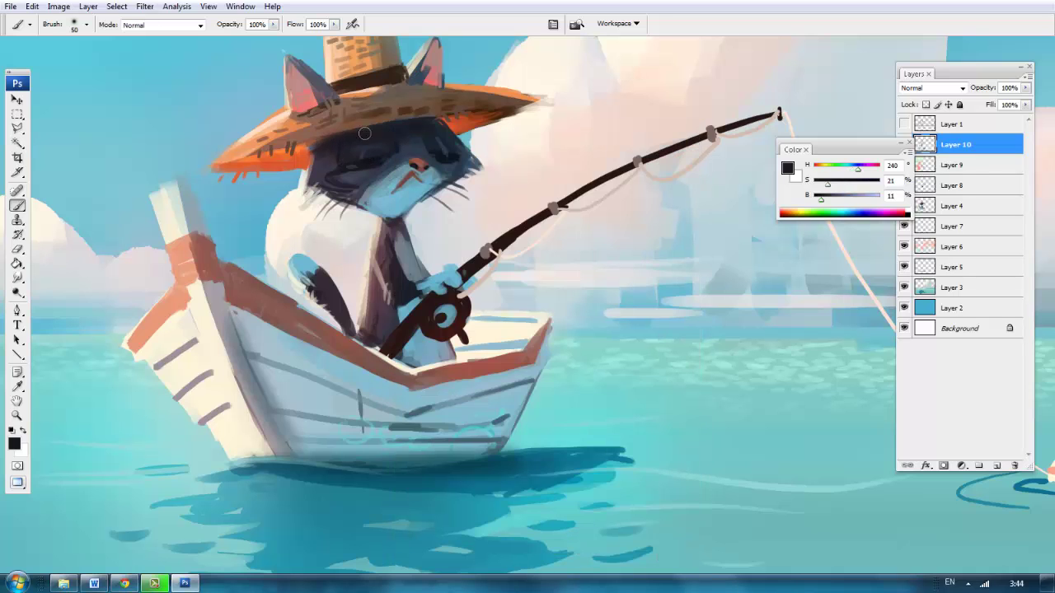
right_click(366, 149)
double_click(400, 247)
left_click(313, 153, "alt")
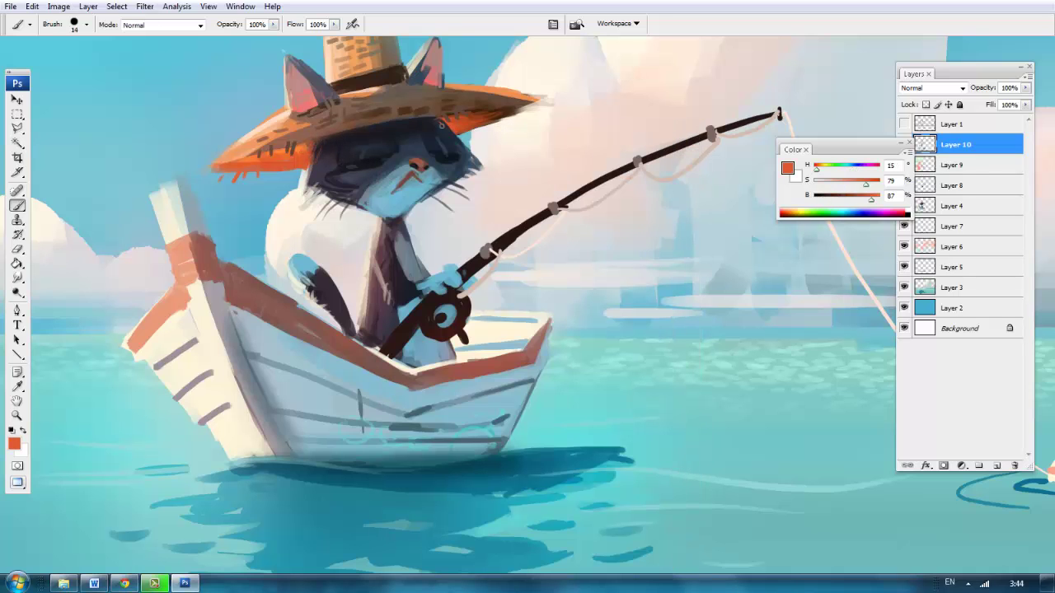
left_click(274, 132, "alt")
scroll(280, 116, "up", 2)
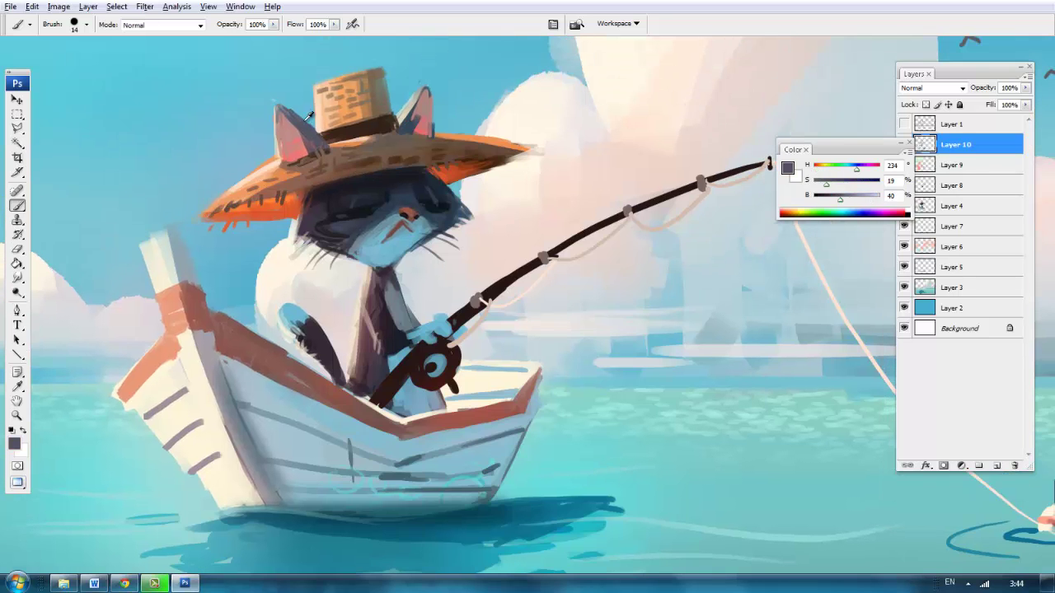
Step: Sample light blue, the inner ear's pink, and dark grey-blue, ending on dark brown
left_click(287, 87, "alt")
left_click(418, 117, "alt")
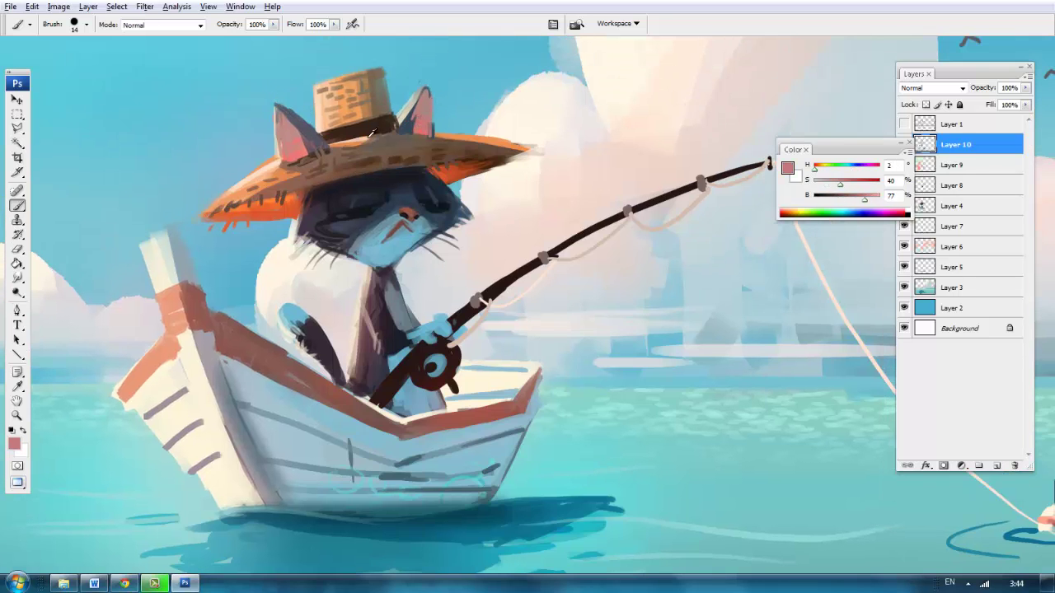
left_click(298, 132, "alt")
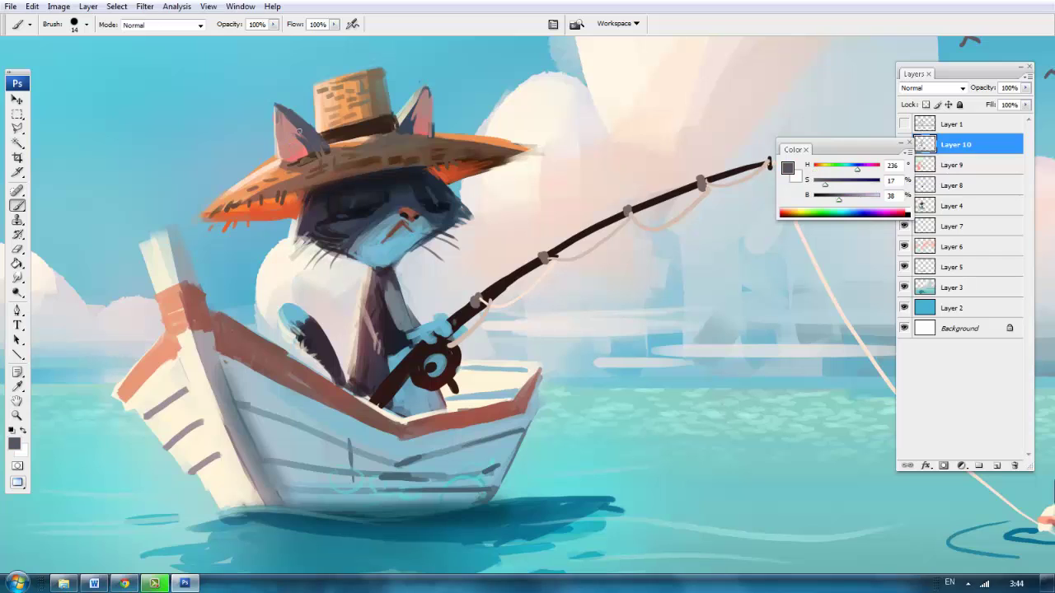
left_click(392, 148, "alt")
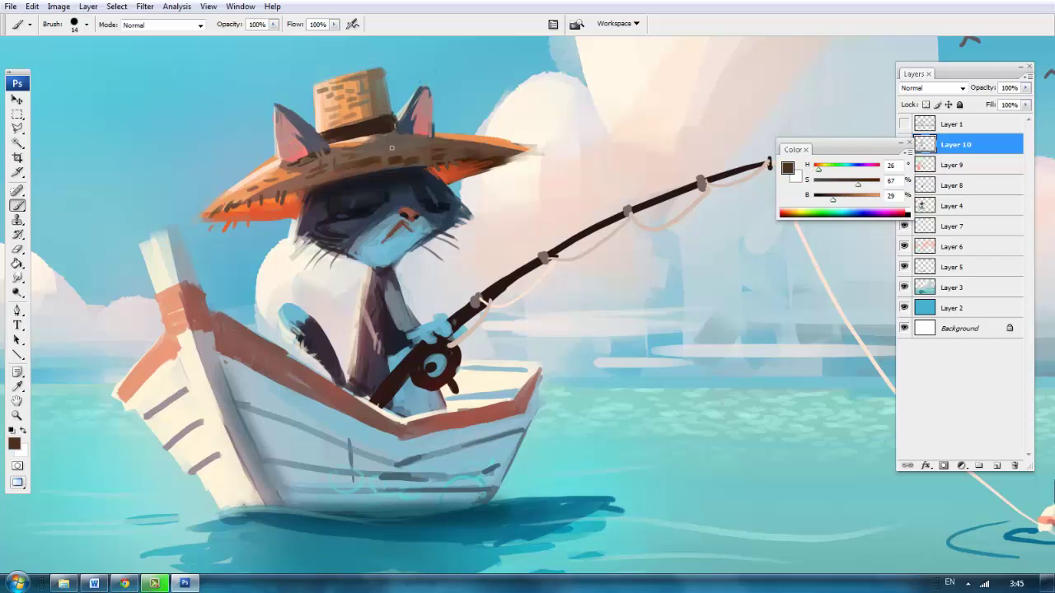
left_click_drag(483, 364, 480, 348)
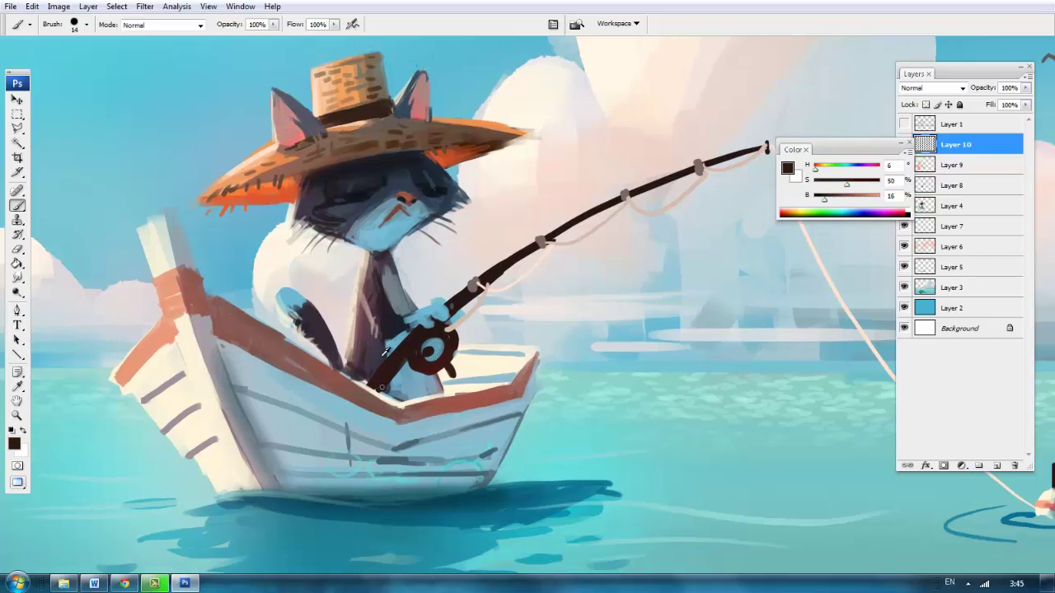
Step: Repaint the fishing rod and reel in dark and reddish brown with light highlights
left_click(369, 382, "alt")
left_click(373, 388, "alt")
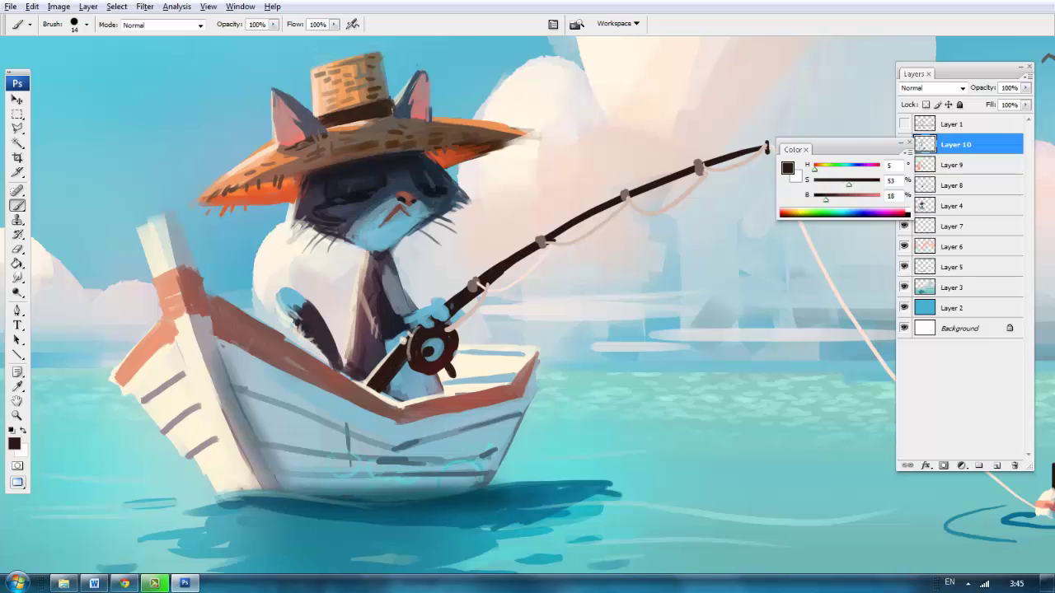
left_click(388, 367, "alt")
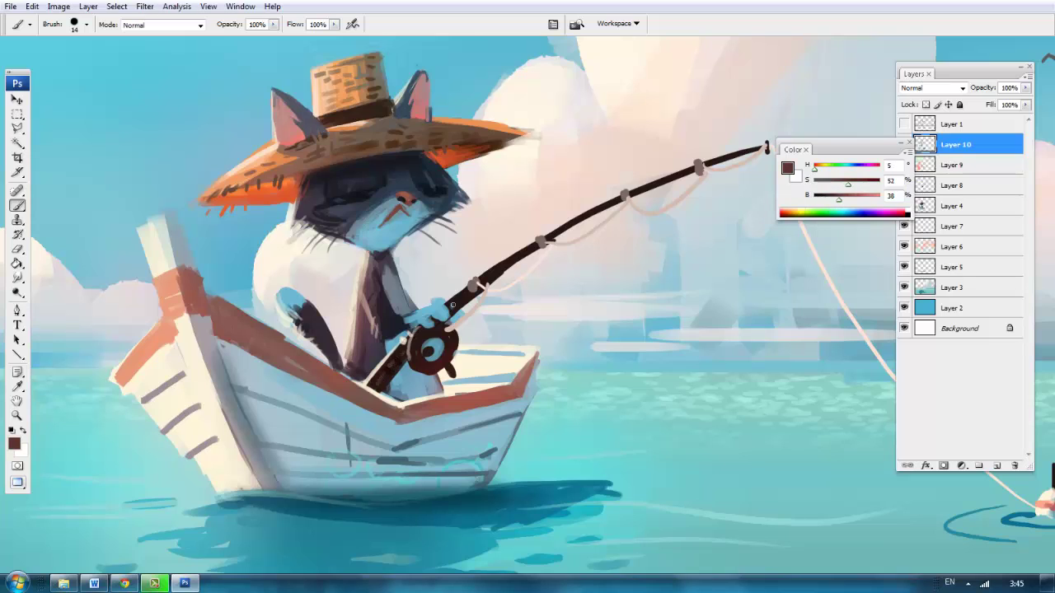
left_click(626, 198, "alt")
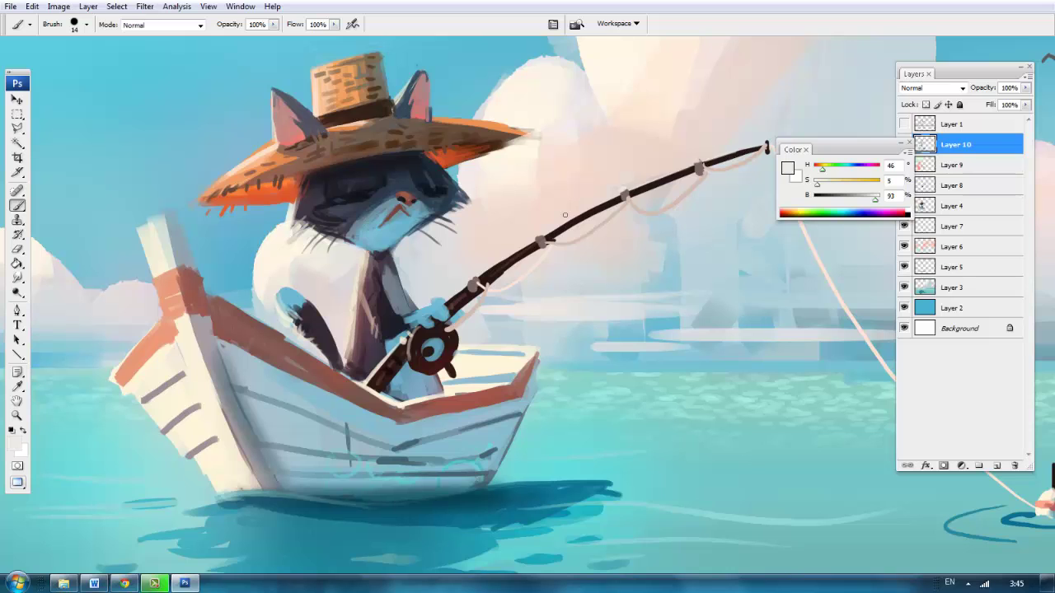
key("ctrl+minus")
key("ctrl+minus")
Step: Save the painting, confirming the Maximize Compatibility prompt
key("ctrl+plus")
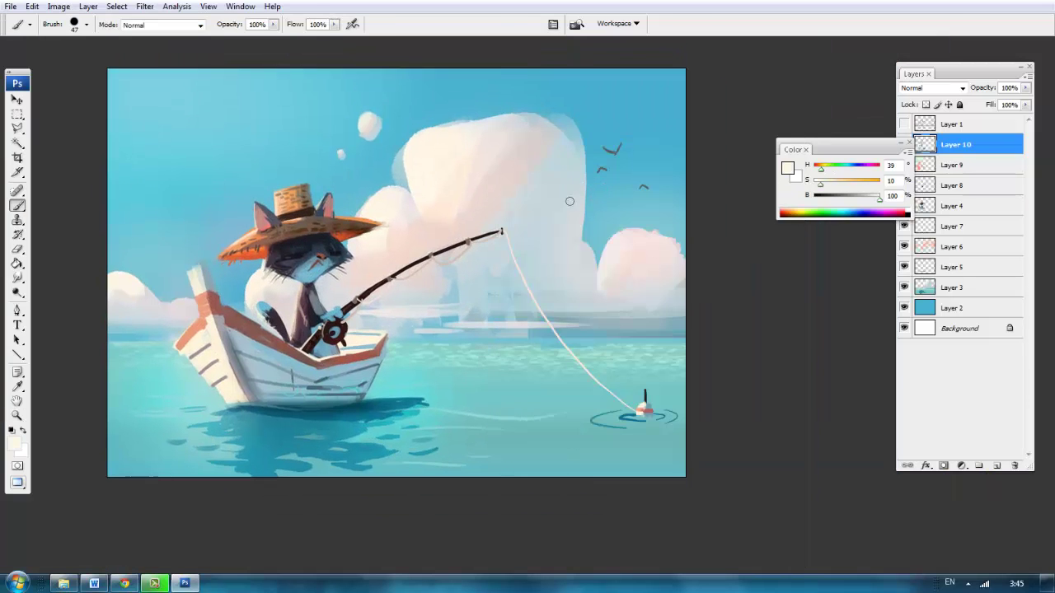
key("ctrl+s")
key("Return")
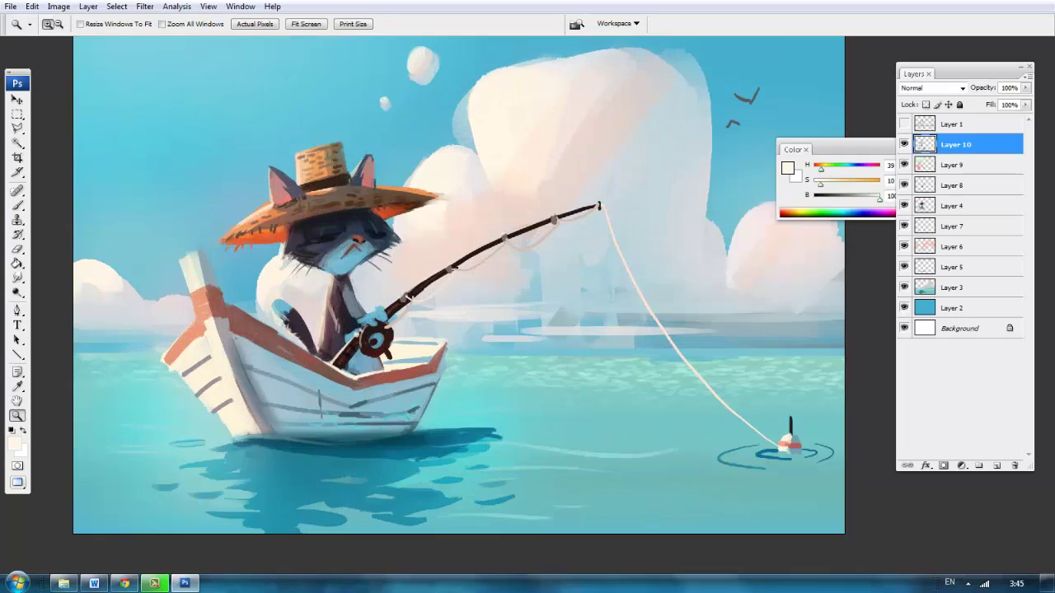
Step: Set a 24 px brush and sample reddish brown and off-white near the boat's tip
key("b")
right_click(386, 139)
left_click_drag(386, 143, 370, 143)
key("Return")
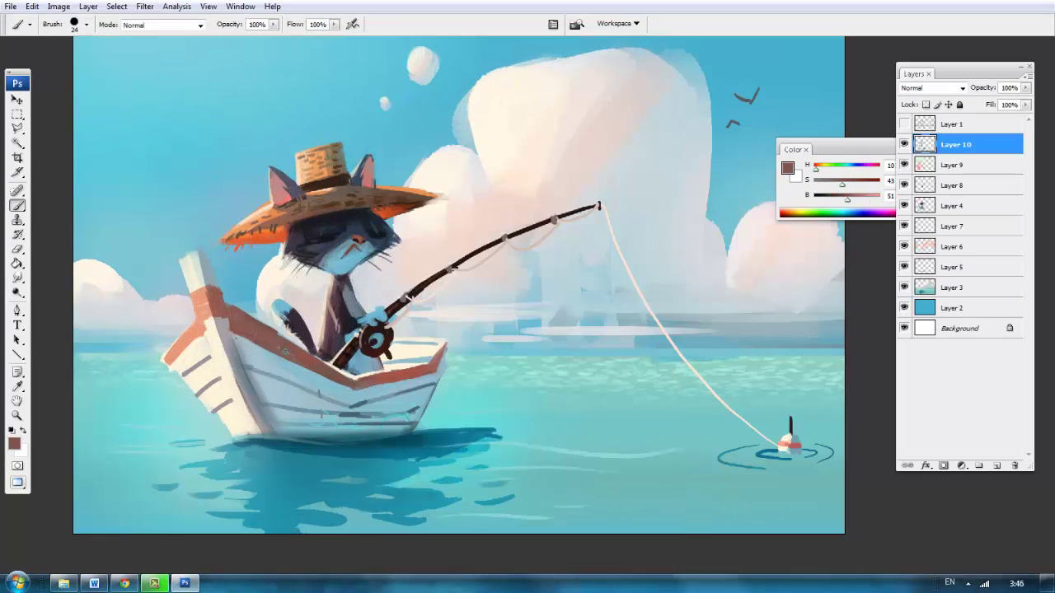
left_click(286, 352, "alt")
left_click(361, 385, "alt")
left_click(193, 255, "alt")
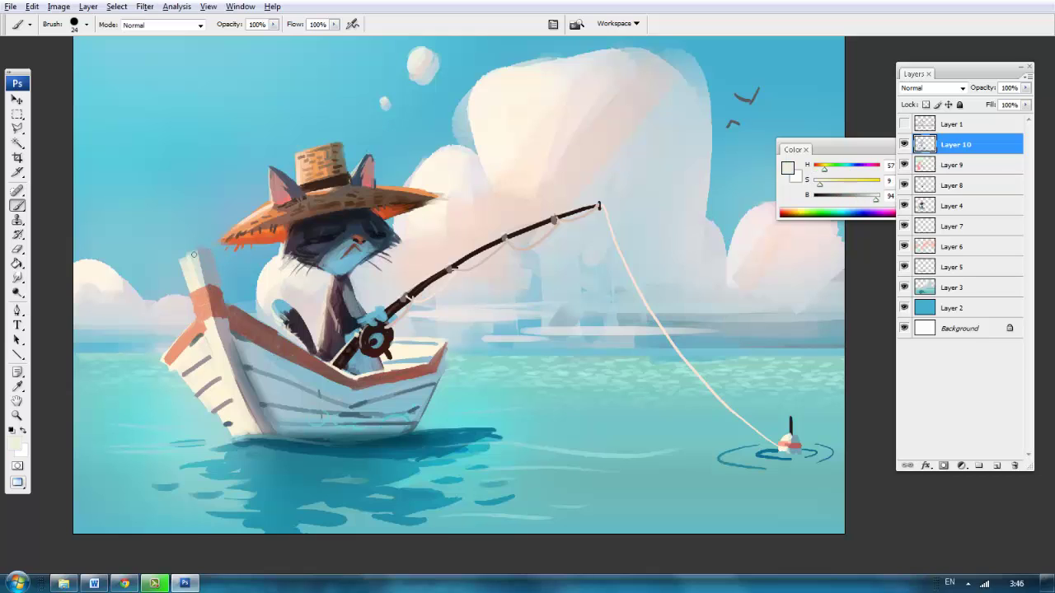
left_click(196, 247, "alt")
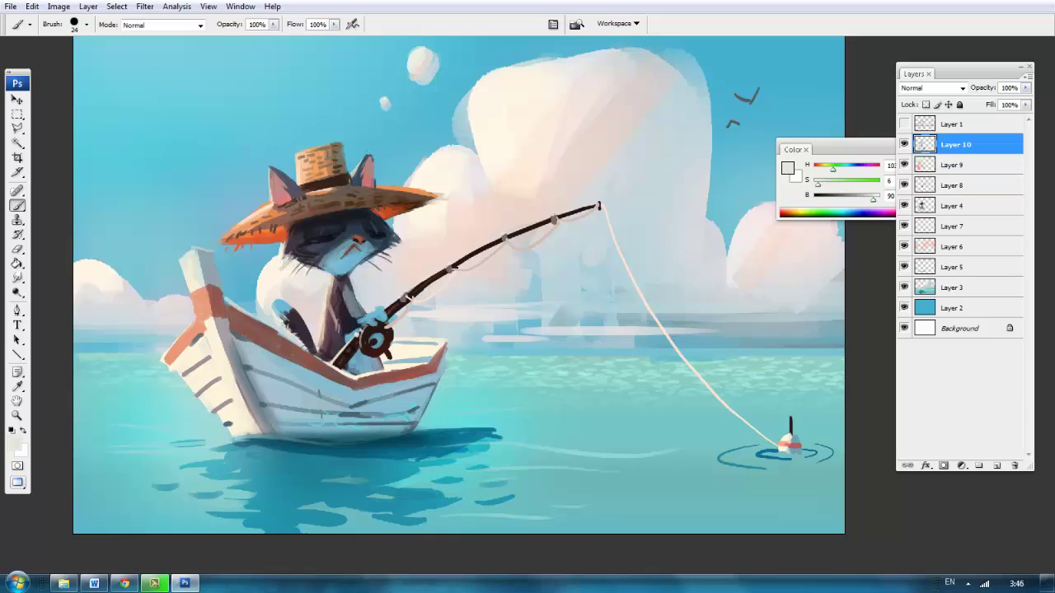
Step: Touch up the boat and cat with whites from the chest and pale grey
left_click(265, 313, "alt")
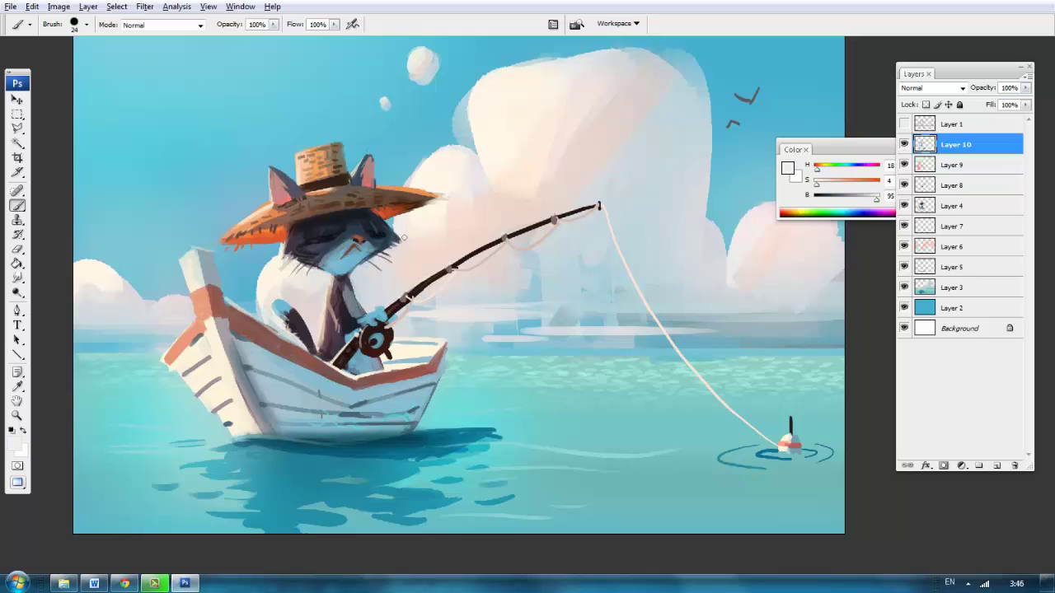
left_click(284, 263, "alt")
left_click(390, 132, "alt")
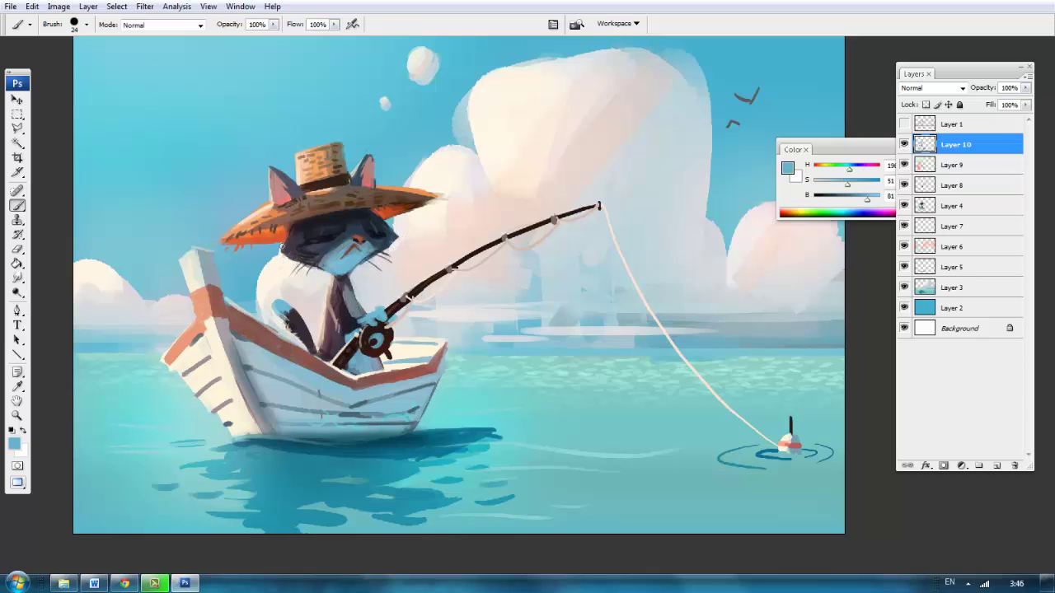
left_click(390, 132, "alt")
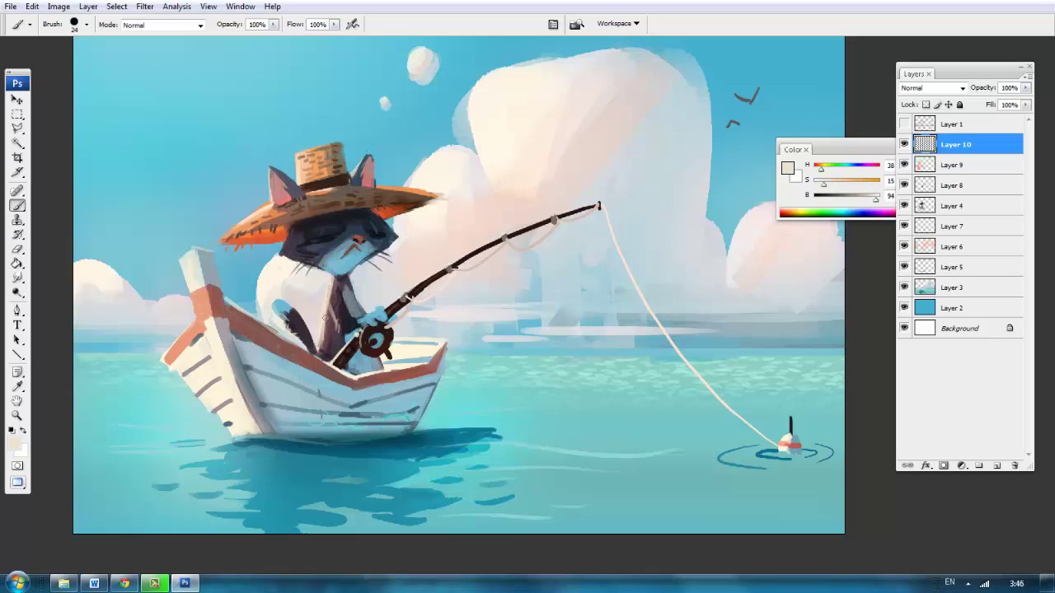
left_click(330, 337, "alt")
left_click(390, 132, "alt")
left_click(329, 338, "alt")
left_click(391, 132, "alt")
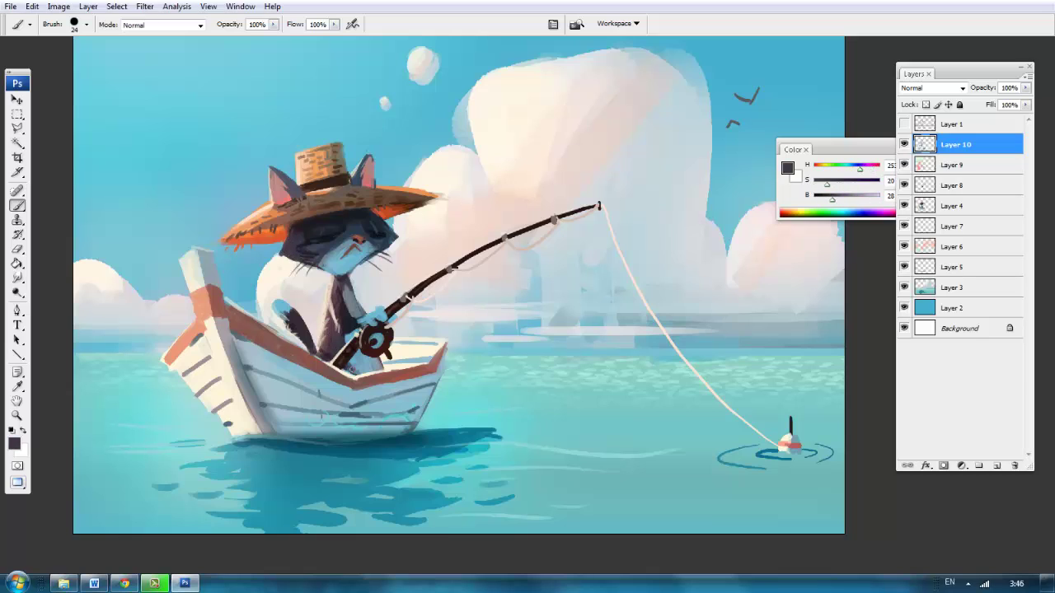
left_click(391, 132, "alt")
key("z")
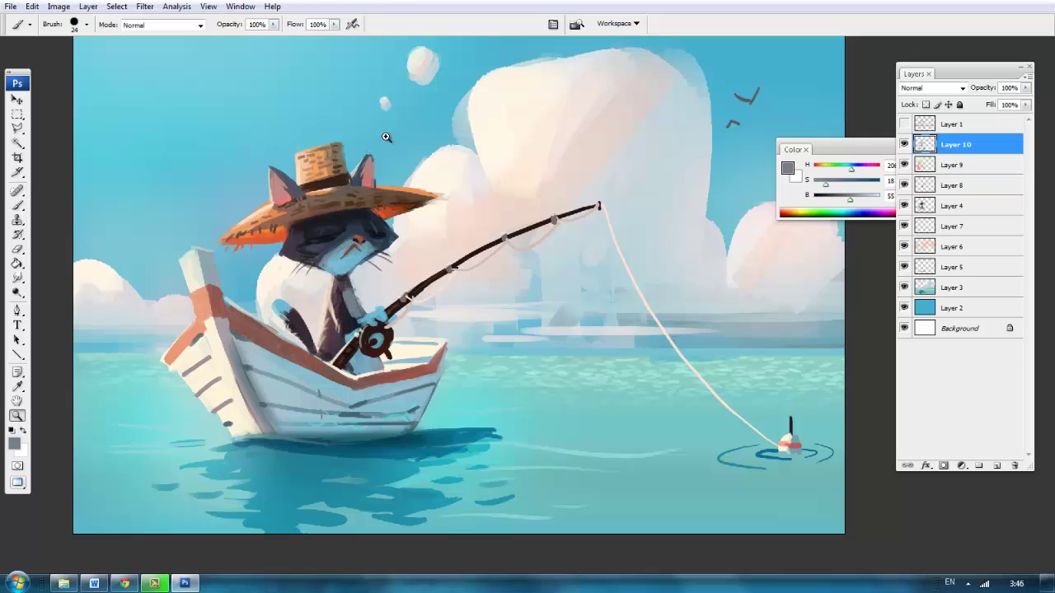
left_click(387, 134, "alt")
Step: Set a 19 px brush and paint a small near-black touch-up on the cat's face
left_click(386, 137)
key("b")
right_click(381, 135)
left_click(383, 136, "alt")
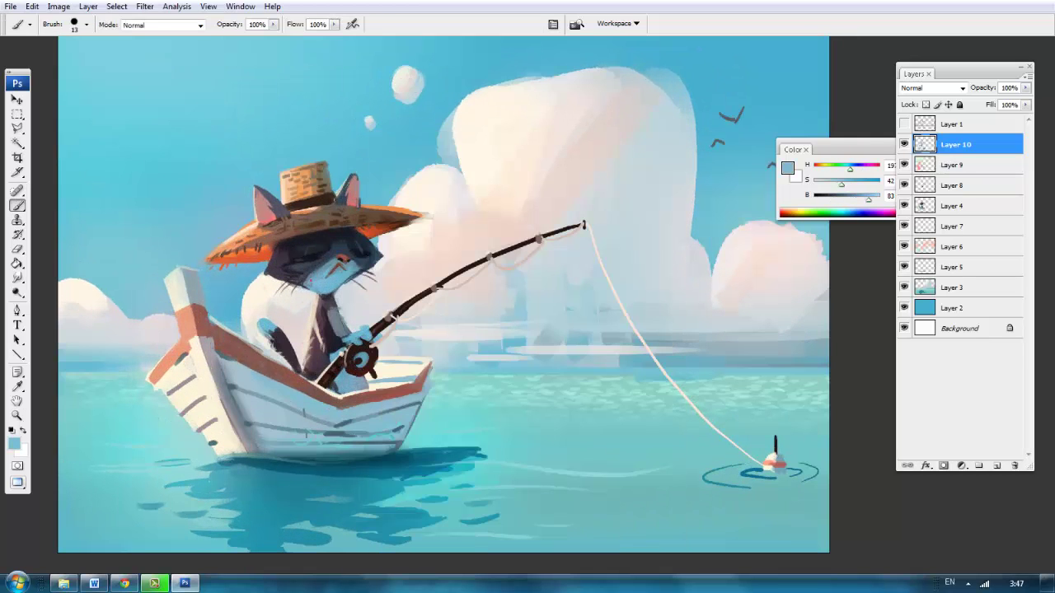
key("z")
left_click(424, 245)
key("b")
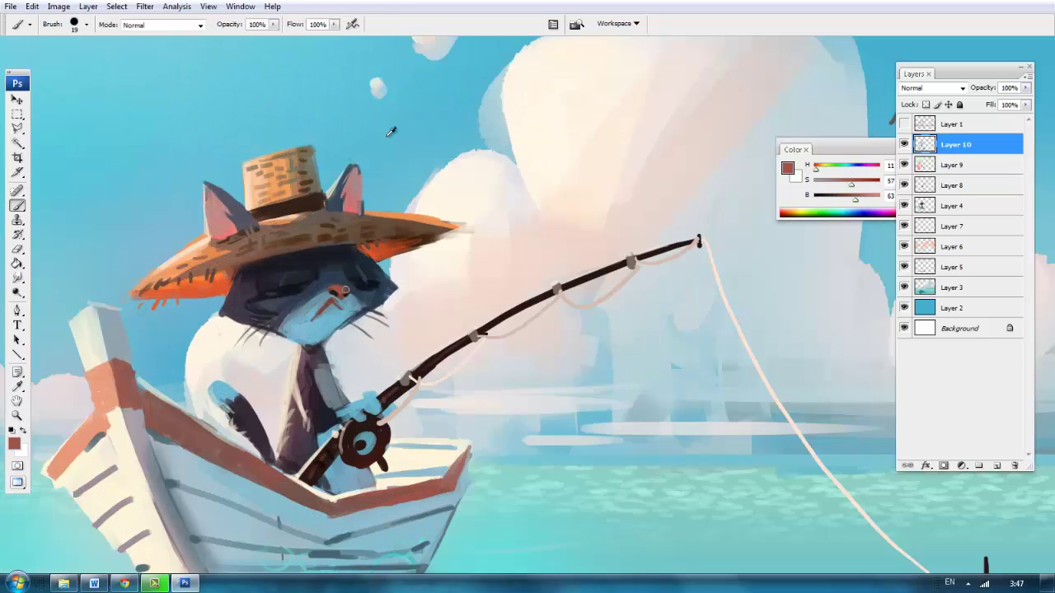
left_click(358, 281, "alt")
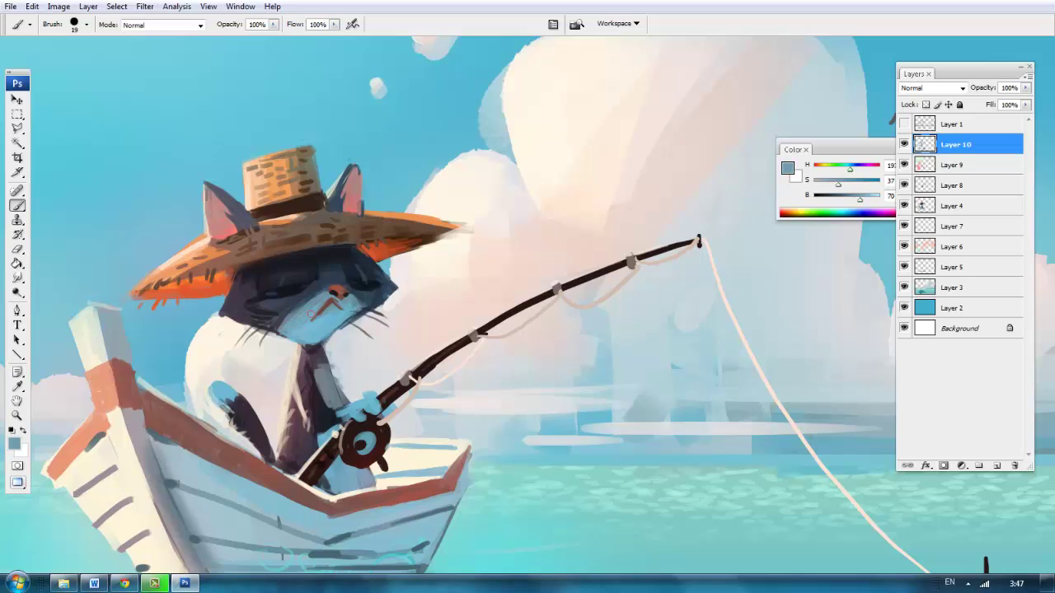
Step: Paint grey-blue and dark purple touch-ups on the cat's body
left_click(306, 353, "alt")
left_click(392, 132, "alt")
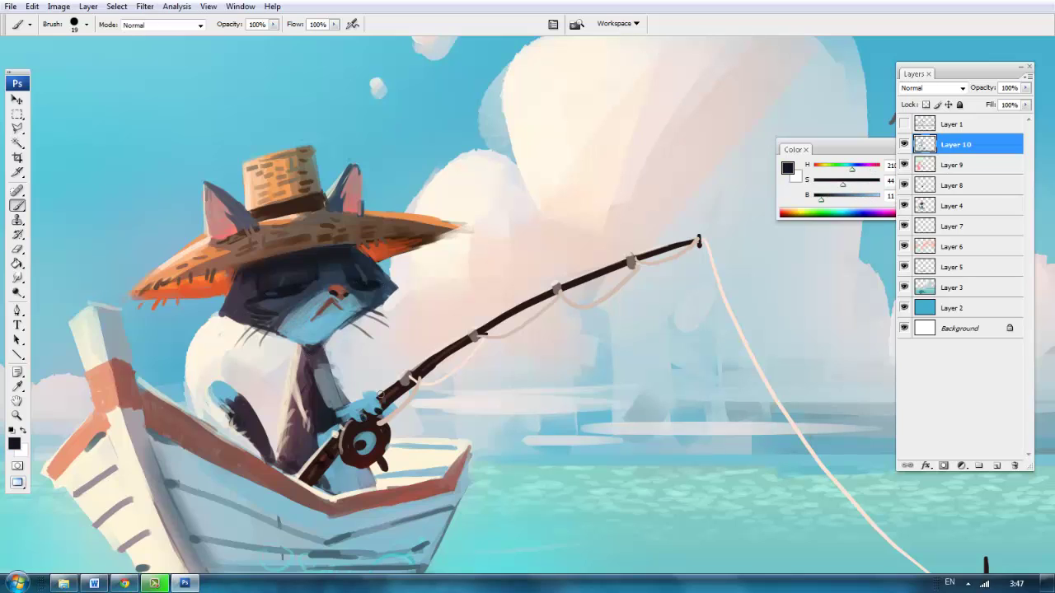
left_click(344, 408, "alt")
left_click(334, 387, "alt")
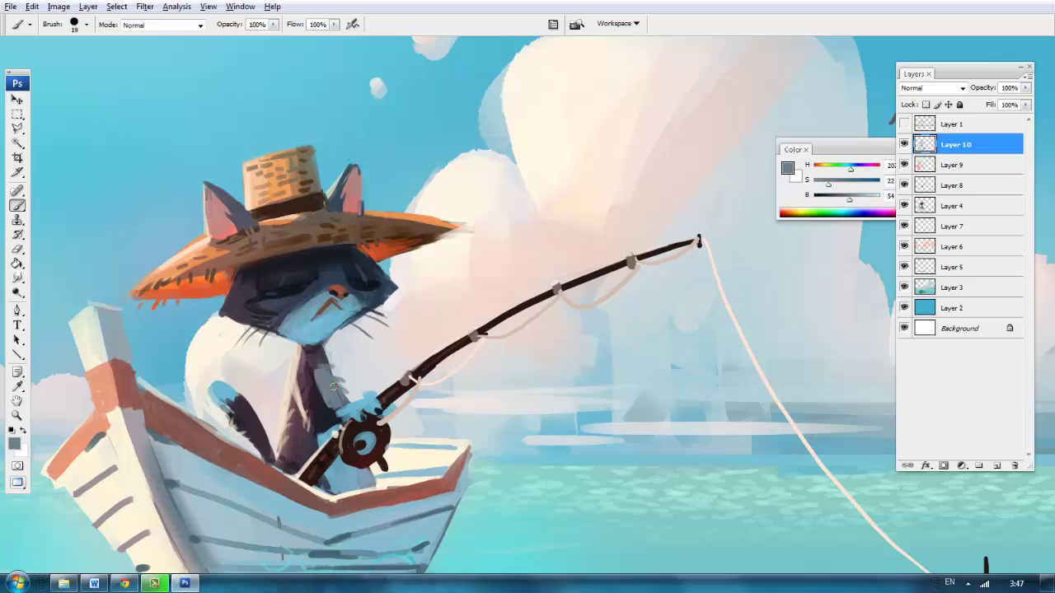
left_click(310, 353, "alt")
key("ctrl+minus")
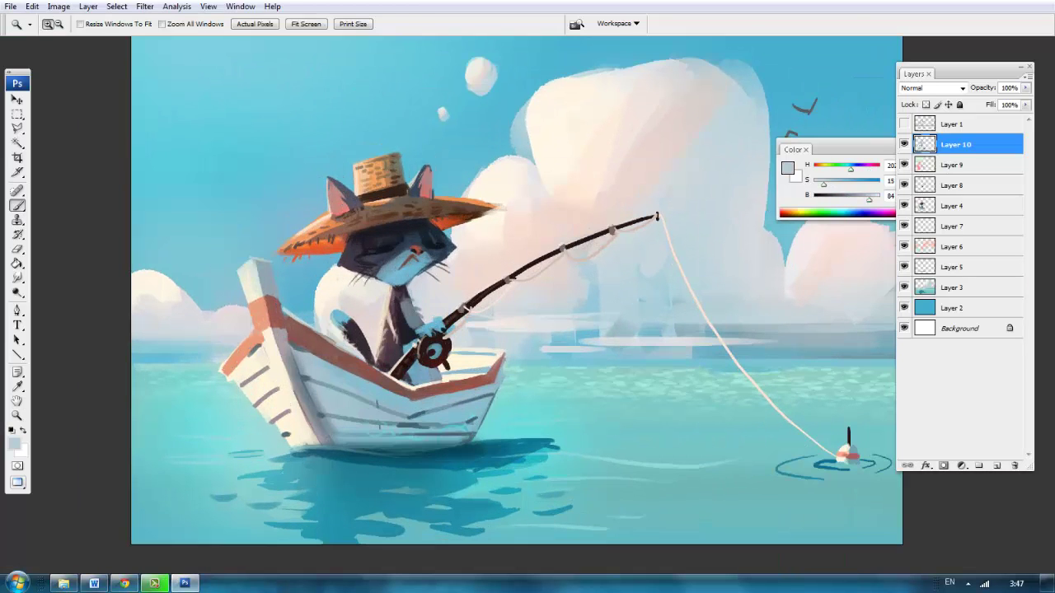
Step: Zoom out and present the finished cat painting full screen with all panels hidden
left_click(384, 134, "ctrl+alt")
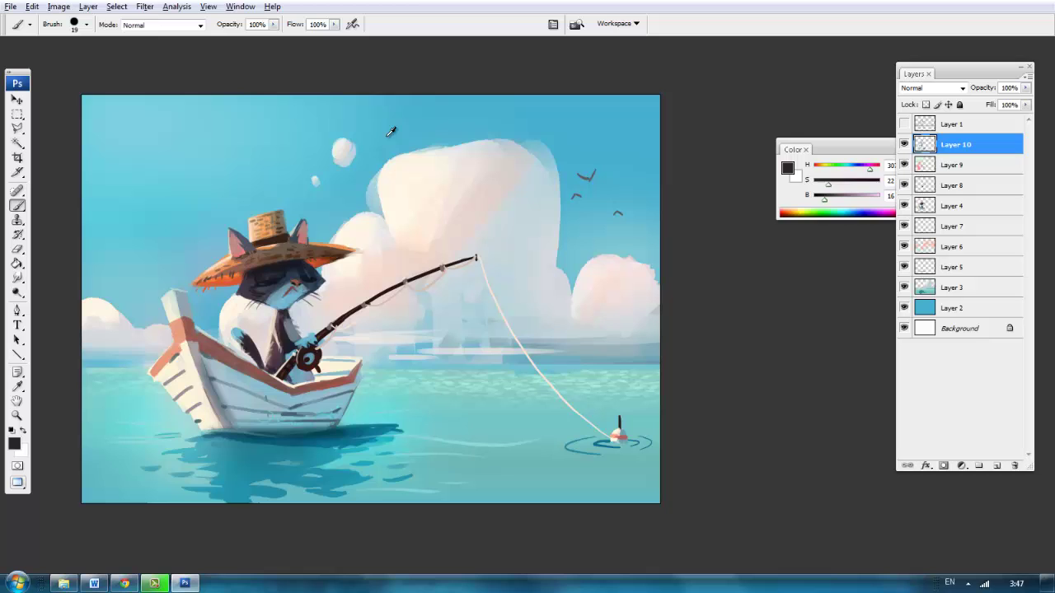
left_click(620, 426, "alt")
key("z")
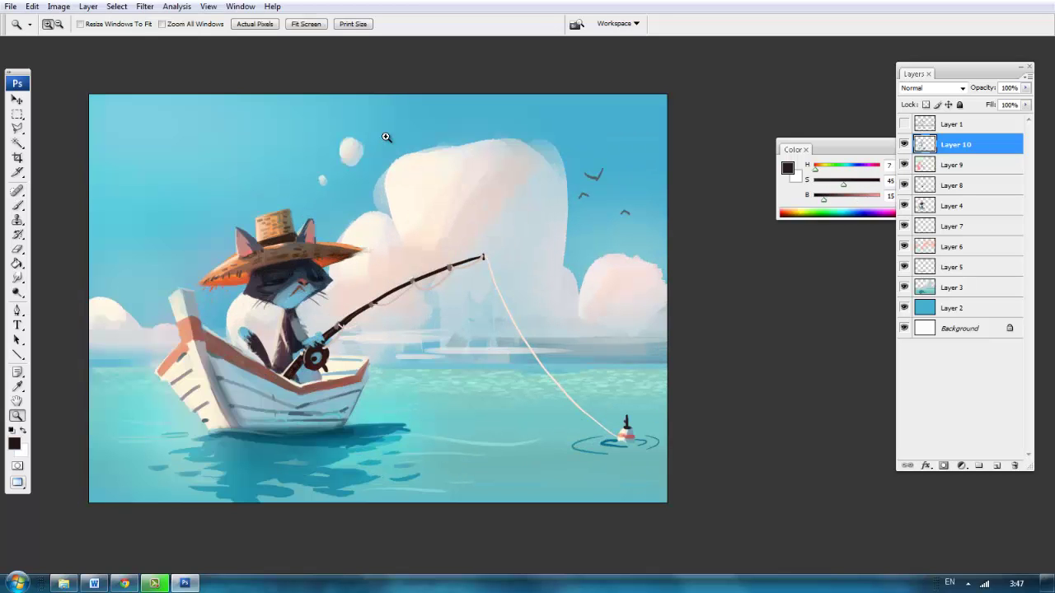
key("Tab")
key("f")
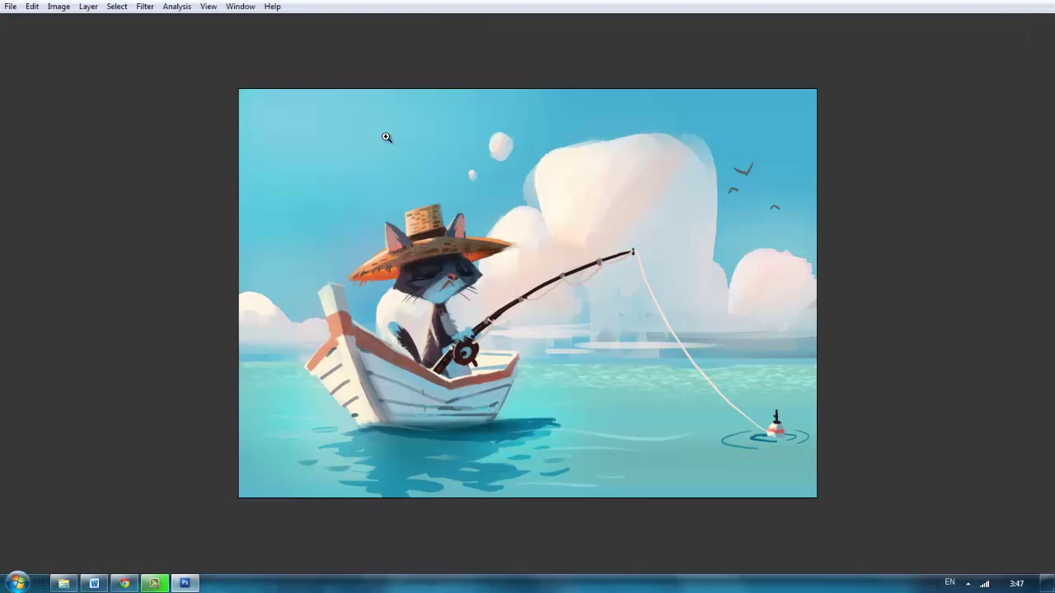